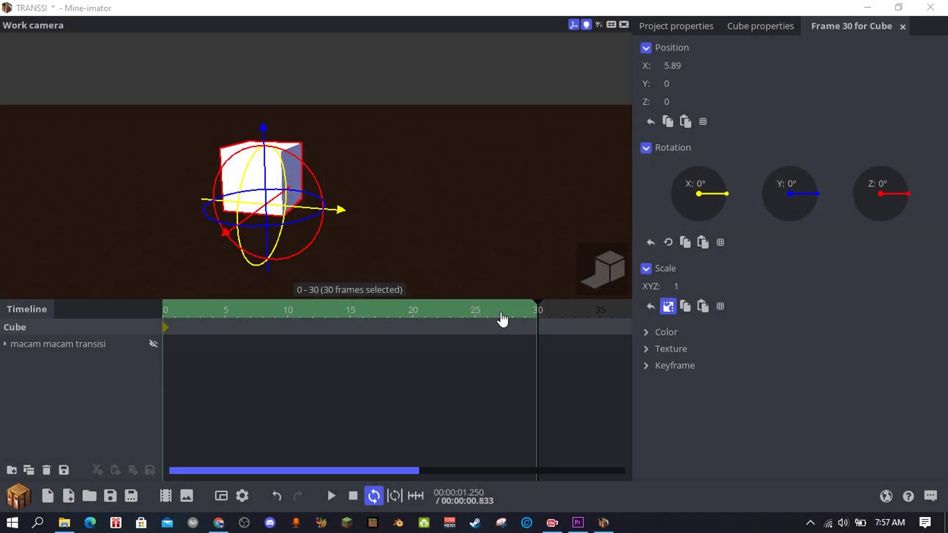
Examine the cube and its starting keyframe at frame 0 from a closer view.
drag(394, 218, 407, 223)
click(409, 260)
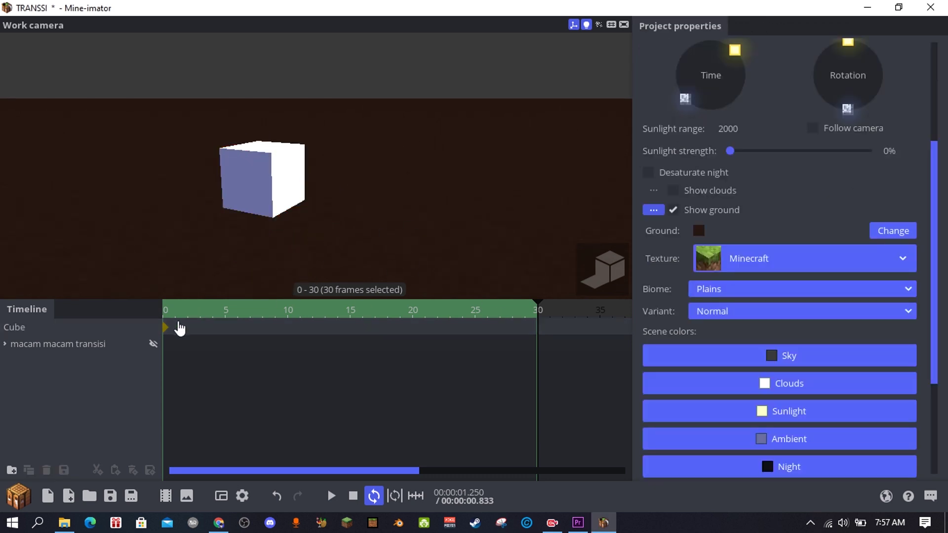
click(68, 333)
drag(194, 315, 79, 335)
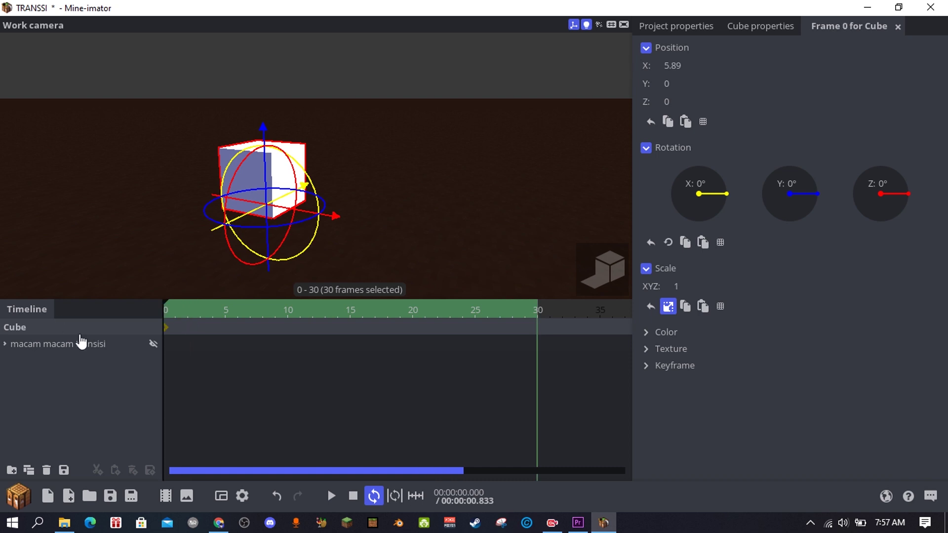
click(180, 242)
key(w)
right_drag(181, 241, 191, 242)
click(157, 332)
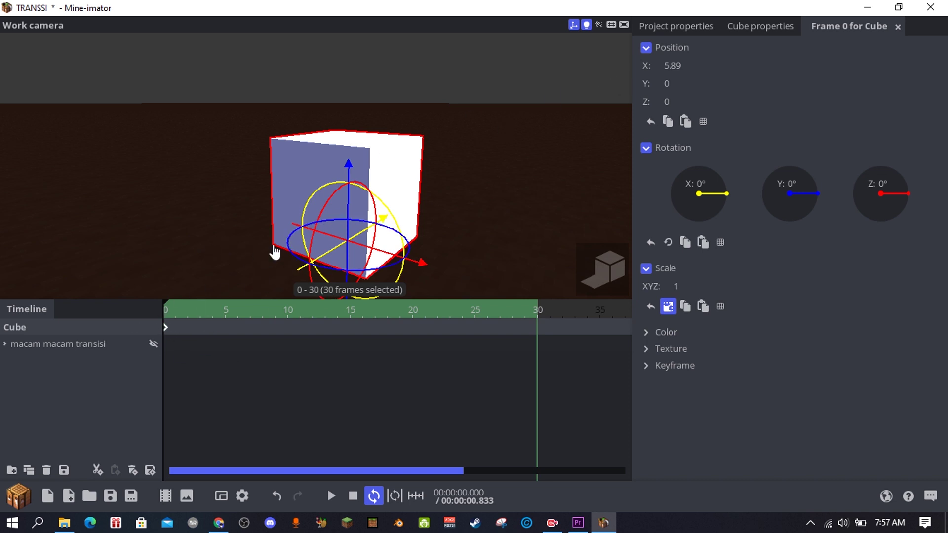
right_drag(276, 252, 271, 250)
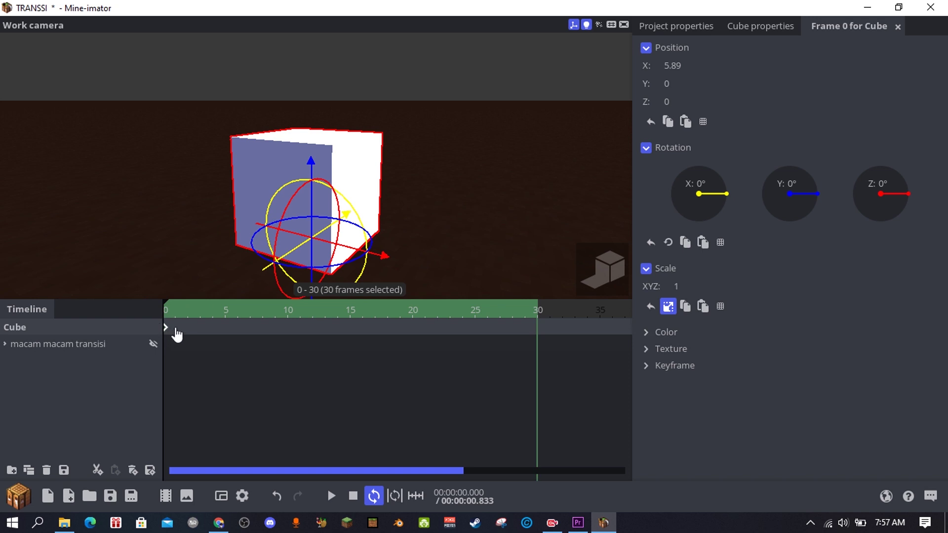
click(148, 275)
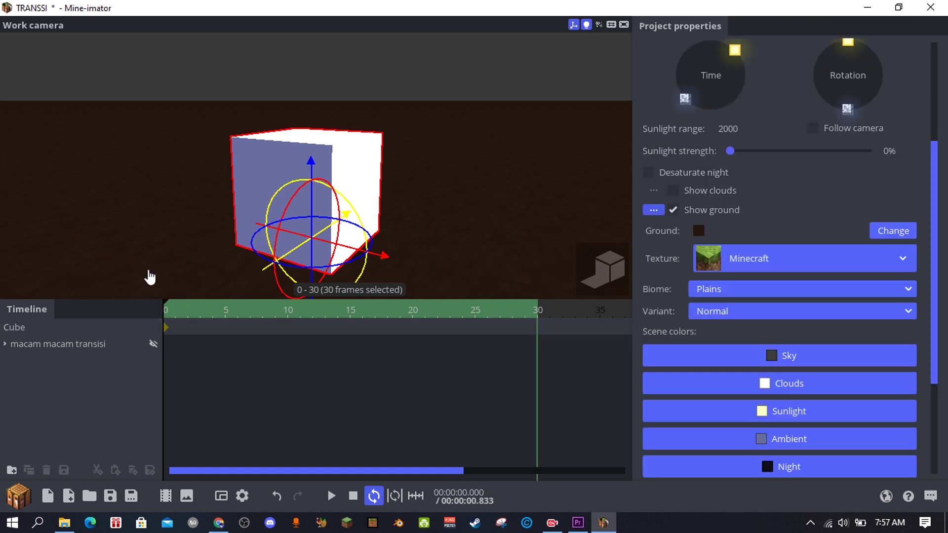
At frame 30, move the cube along its Z axis to about 62.70 to create the end keyframe.
drag(177, 319, 537, 329)
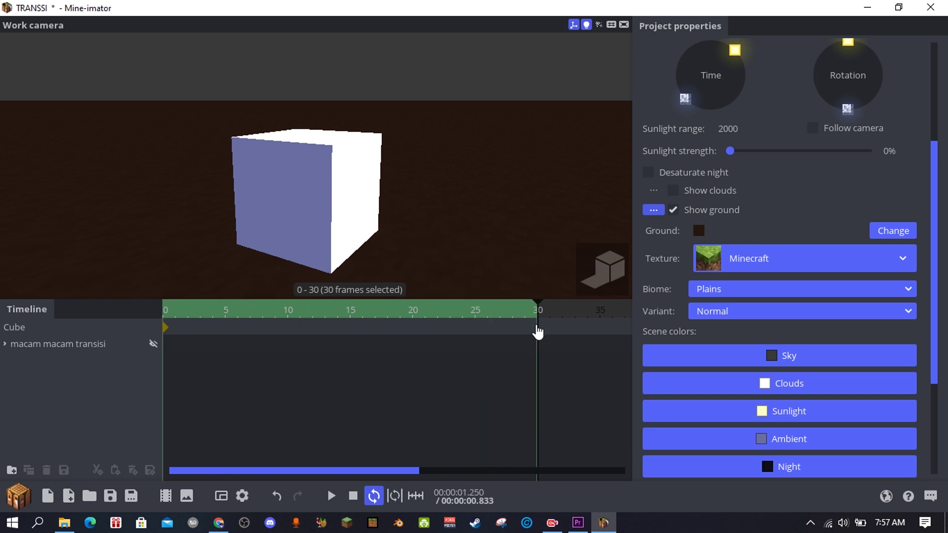
click(367, 197)
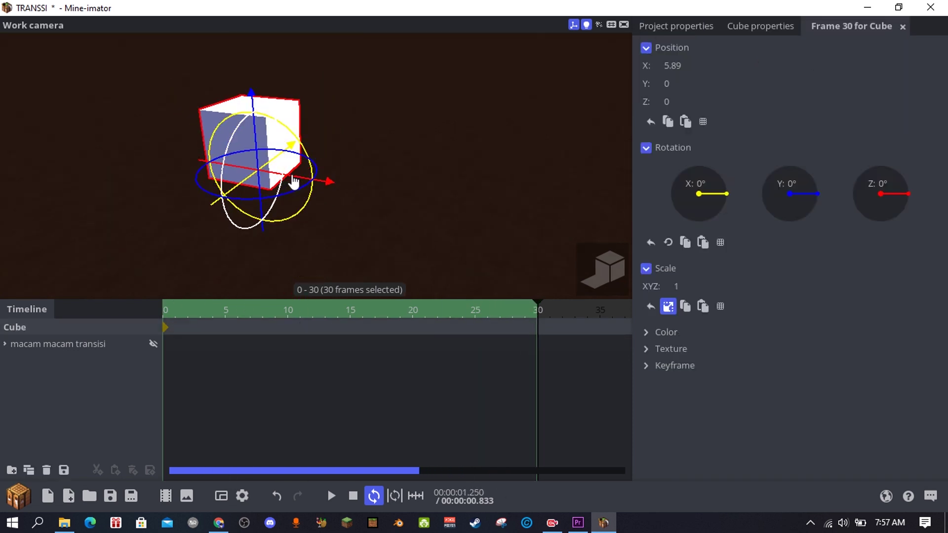
drag(297, 179, 586, 252)
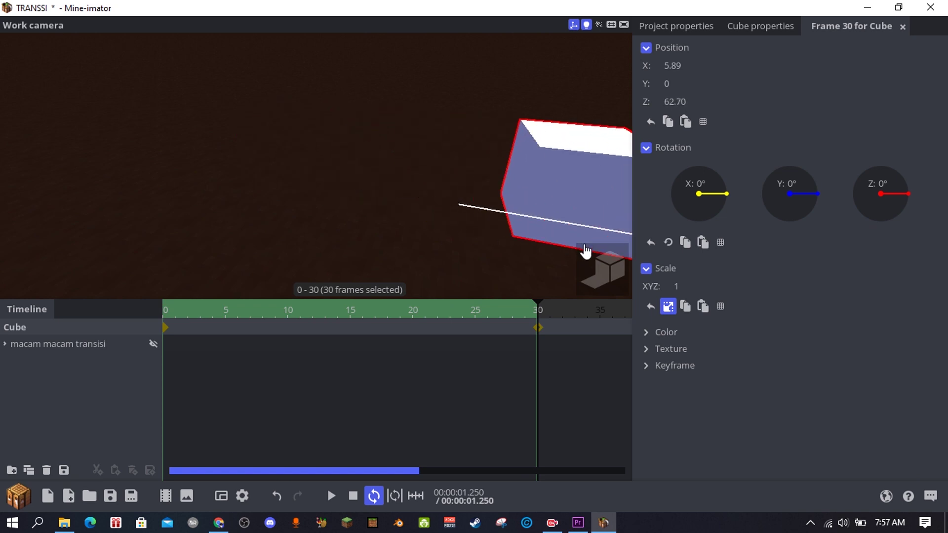
click(388, 183)
Compare the cube's position at its frame 0 and frame 30 keyframes.
drag(498, 322, 138, 311)
click(167, 329)
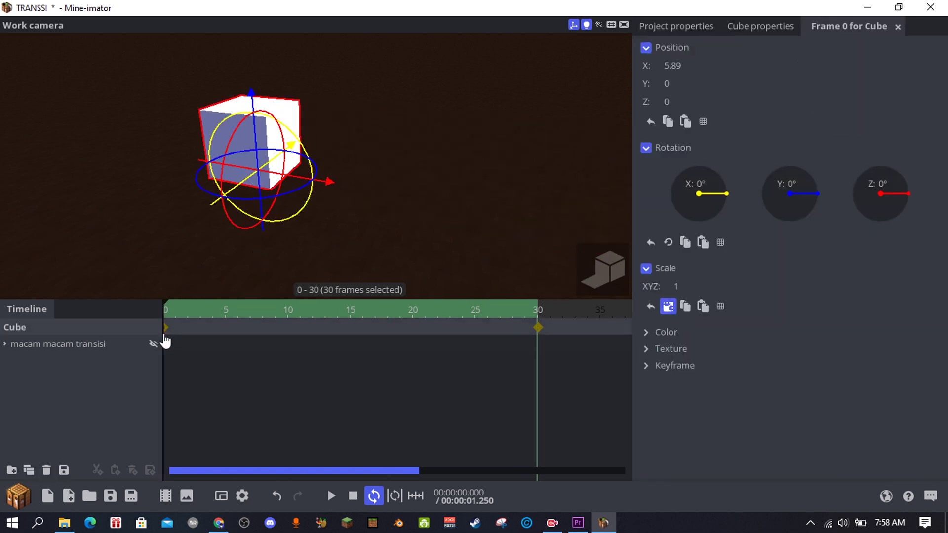
click(538, 329)
click(367, 277)
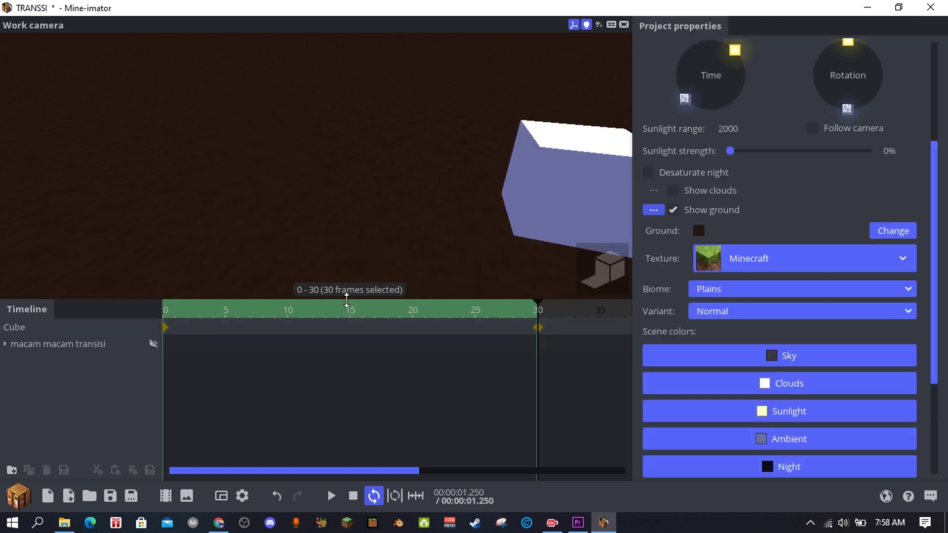
click(163, 314)
click(538, 329)
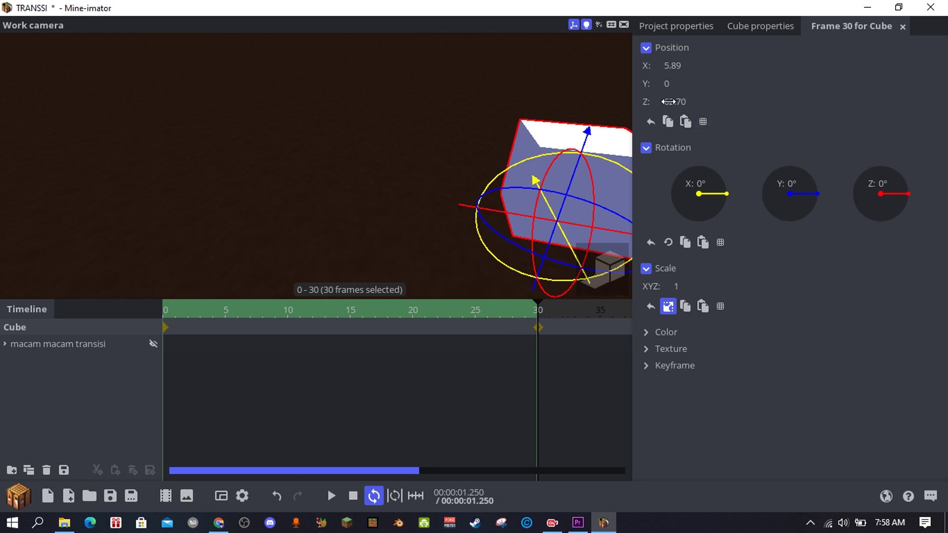
Try rotating the cube about X to 370.23° at frame 30, and reset that rotation to 0°.
right_drag(406, 155, 425, 158)
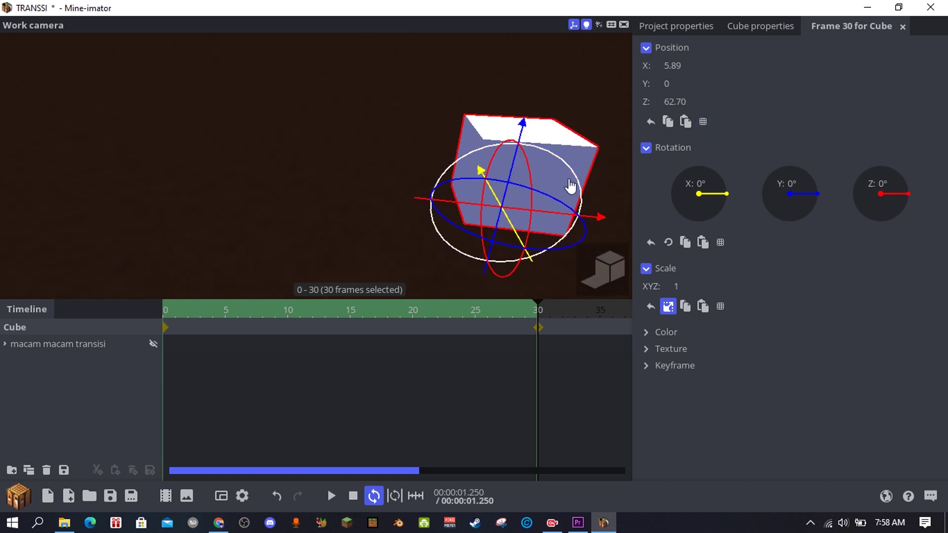
drag(570, 166, 636, 208)
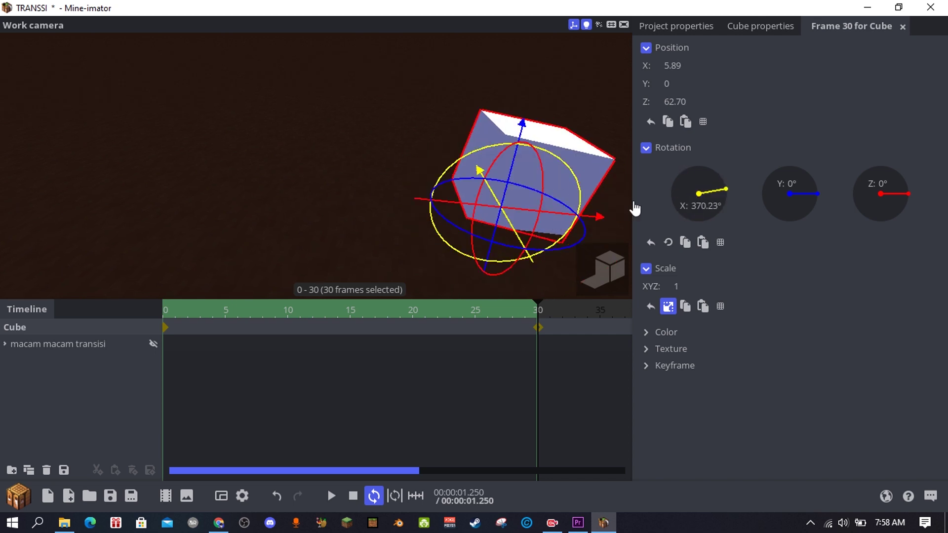
right_click(695, 214)
click(351, 129)
click(498, 195)
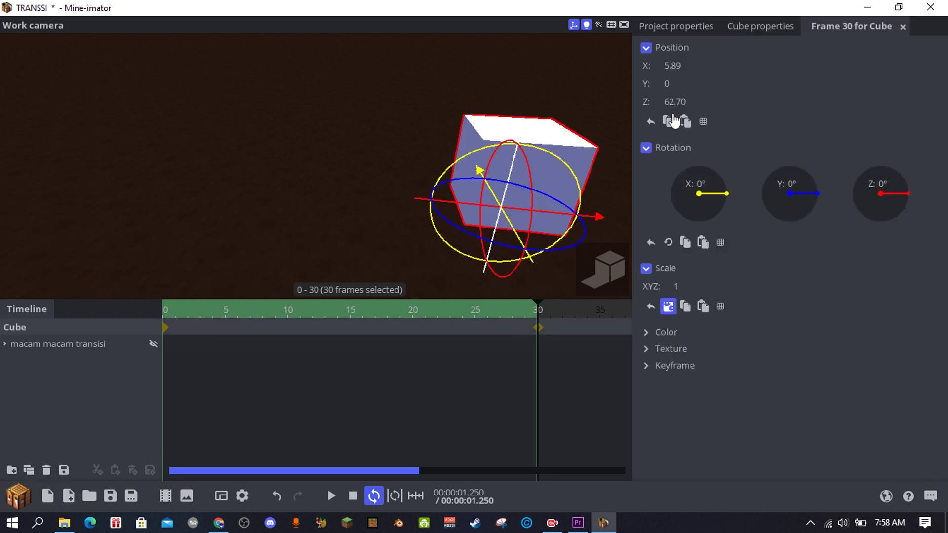
Scrub back from the cube's end keyframe to frame 0 and inspect the keyframe there.
drag(504, 314, 463, 313)
click(290, 254)
click(238, 155)
click(538, 328)
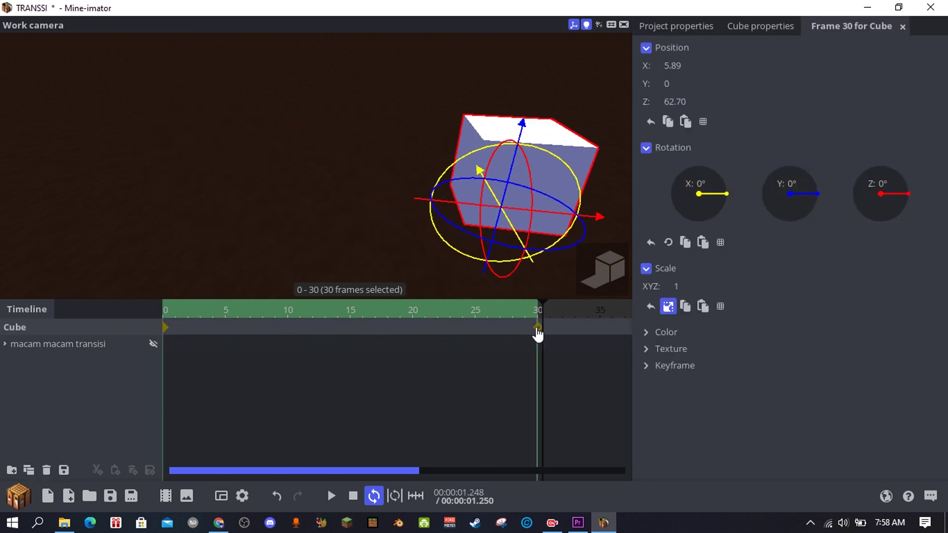
click(356, 214)
drag(529, 316, 149, 346)
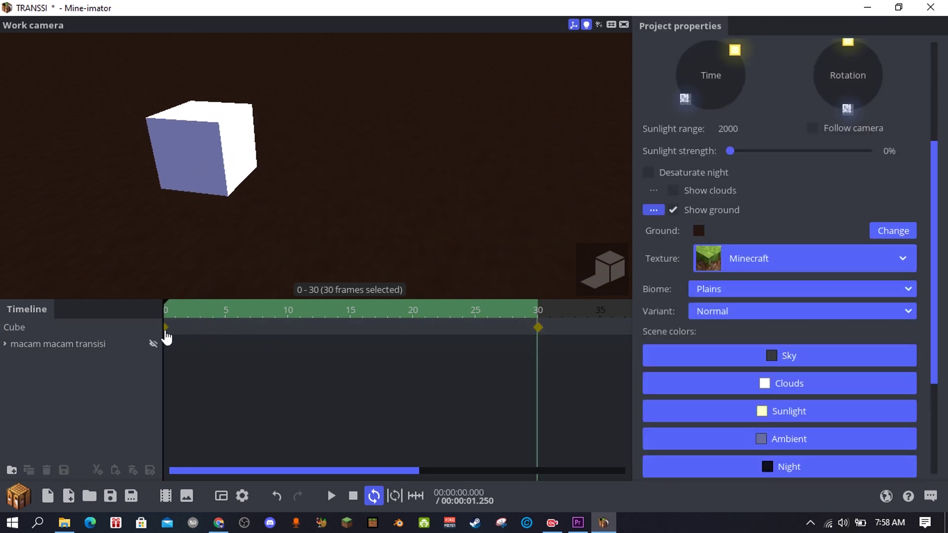
click(166, 336)
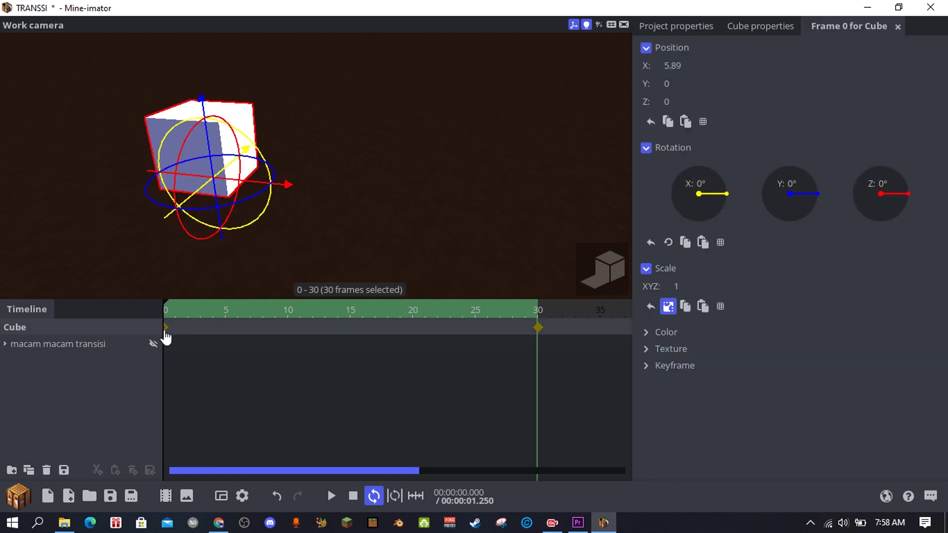
Check the Linear transition on the cube's frame 0 keyframe and play the resulting motion.
drag(164, 315, 175, 339)
right_click(166, 328)
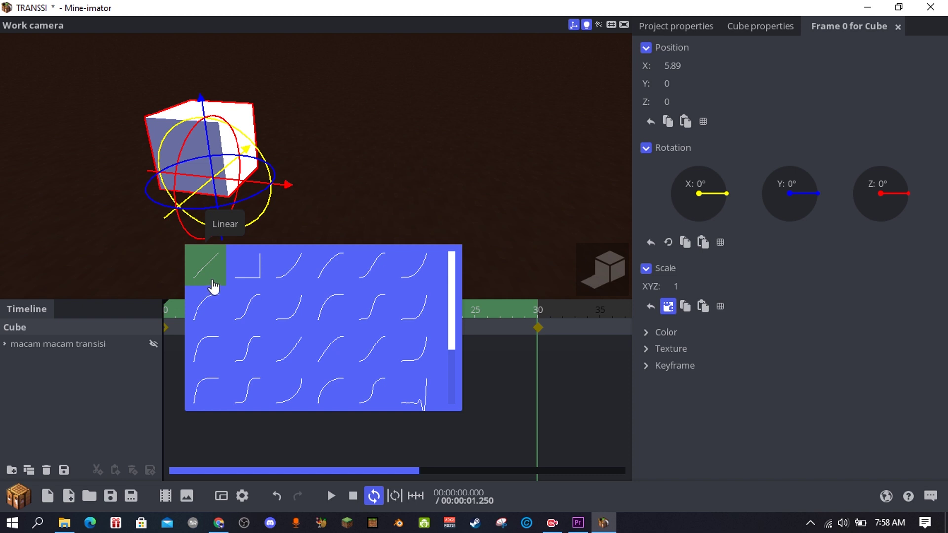
click(301, 235)
key(space)
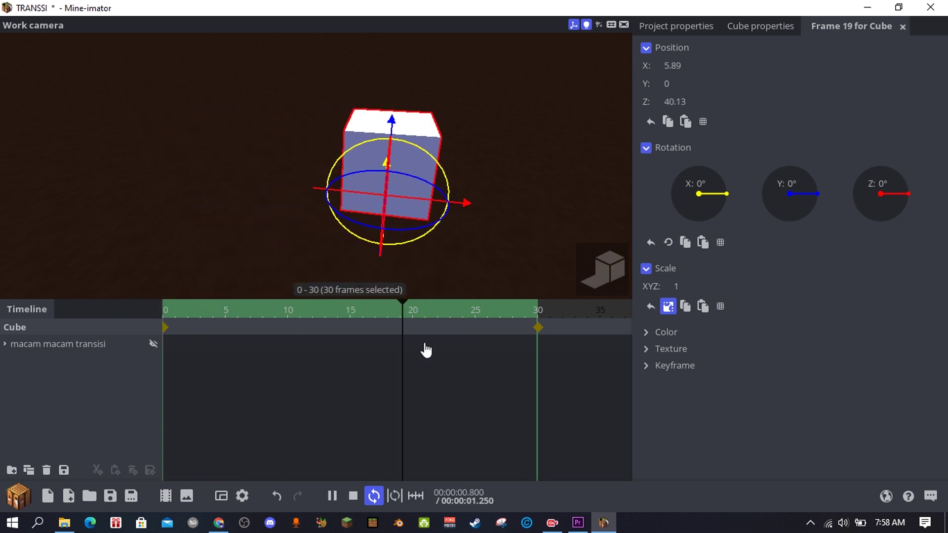
key(space)
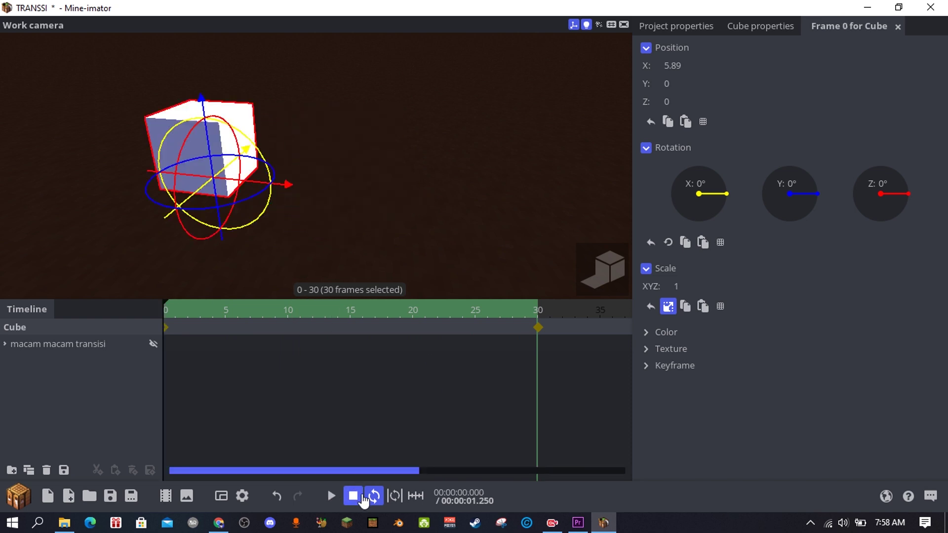
key(space)
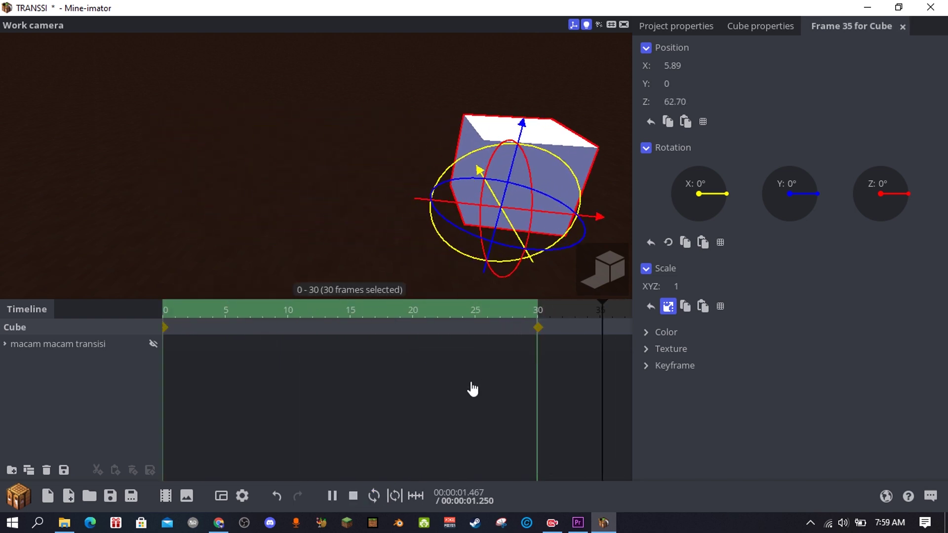
Set the transition of the cube's frame 0 keyframe to Ease in (quadratic) and review the transition choices.
right_click(165, 330)
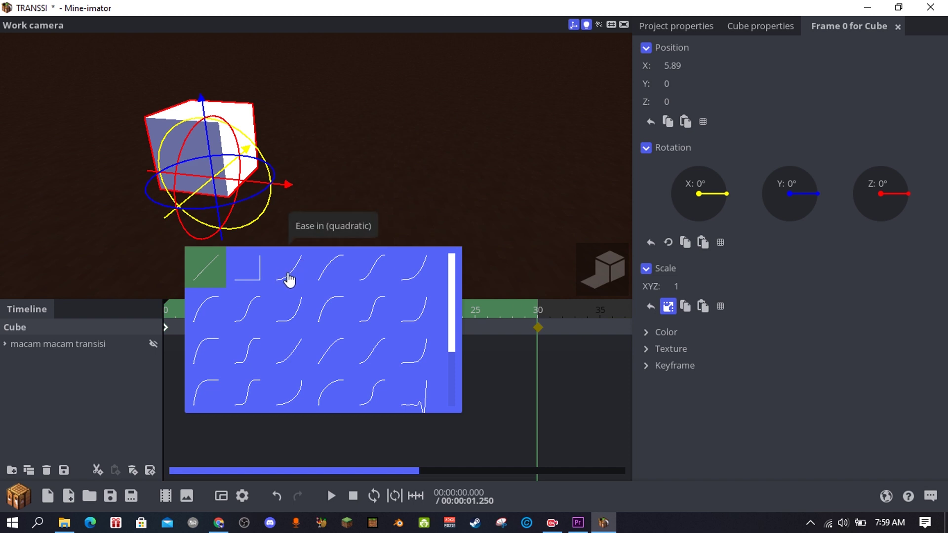
click(290, 280)
right_click(177, 332)
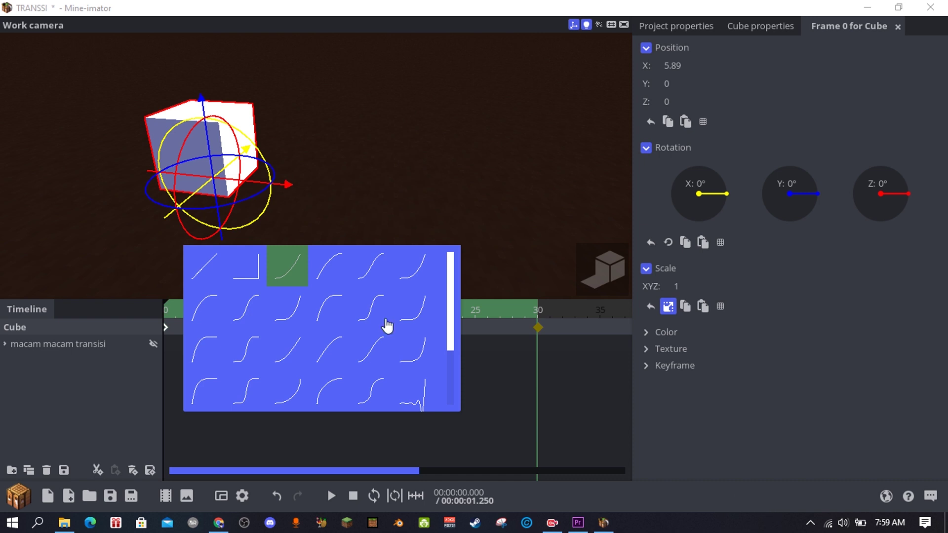
click(411, 242)
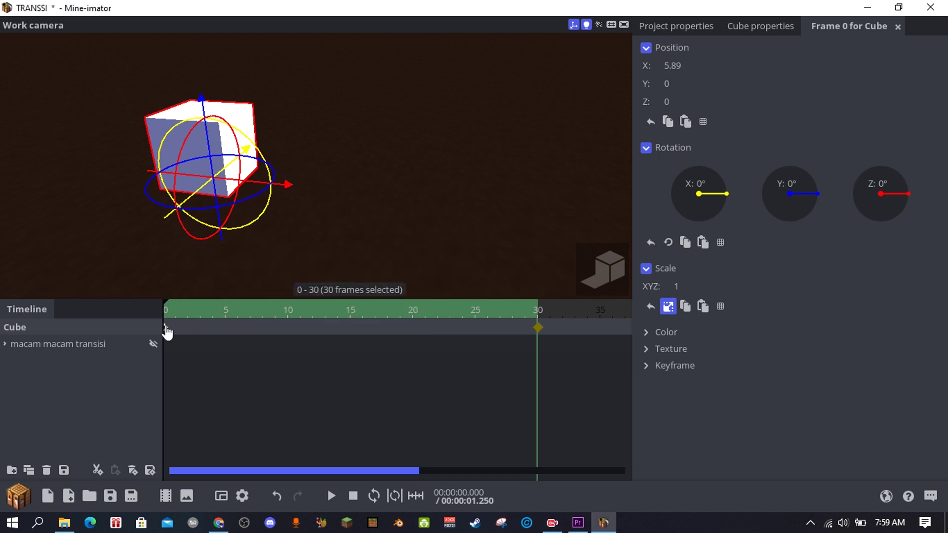
right_click(167, 327)
click(392, 411)
Play and scrub the cube's motion between frames 0 and 30 to examine the quadratic ease-in.
key(space)
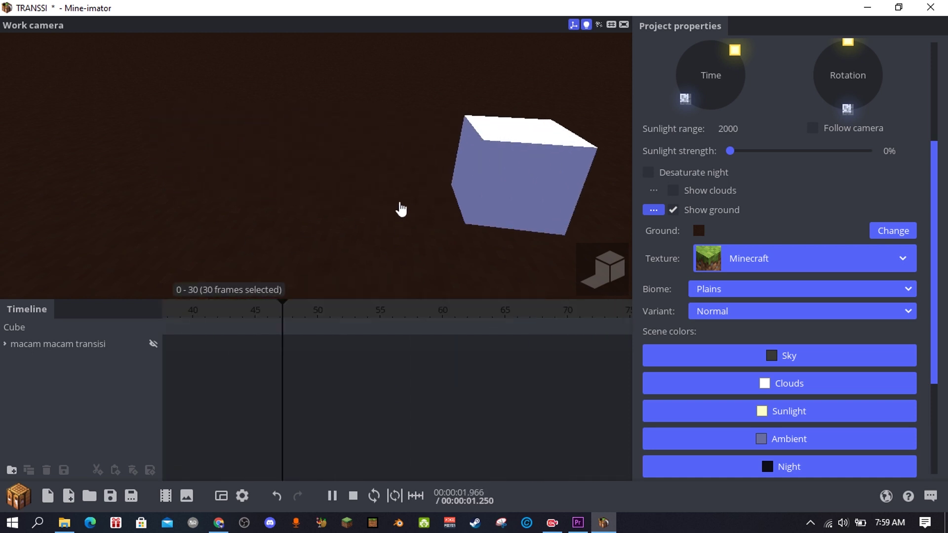
key(space)
key(space)
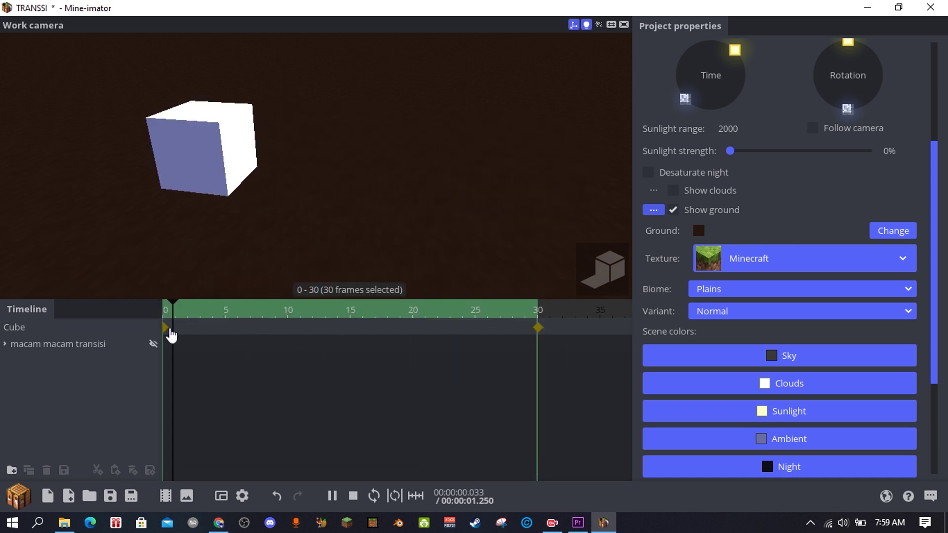
key(space)
drag(200, 315, 348, 338)
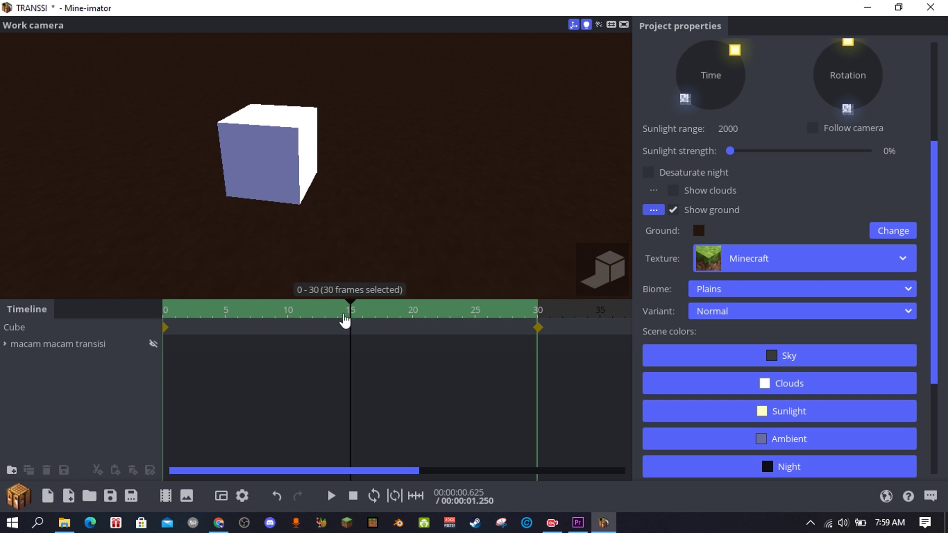
drag(364, 315, 413, 321)
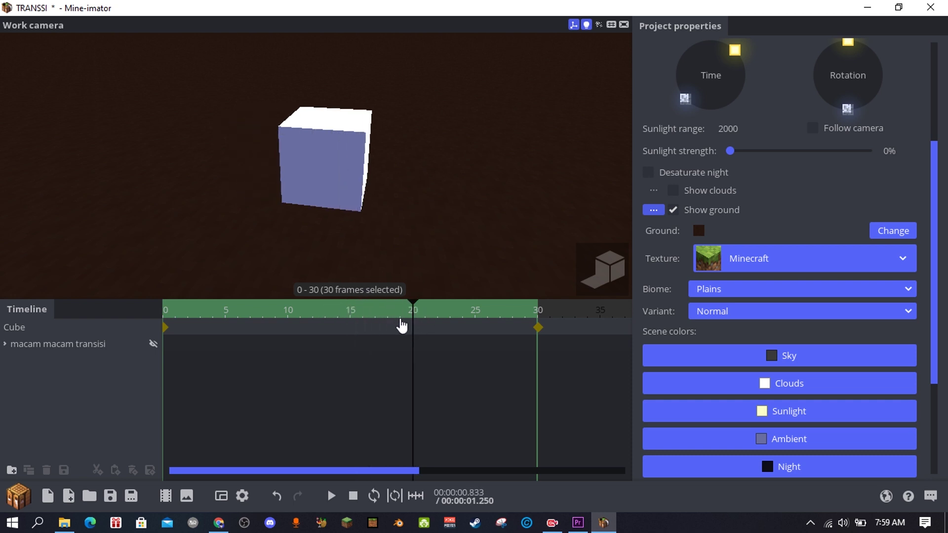
key(space)
key(space)
Change the frame 0 keyframe's transition to the curve beside Ease in (quadratic), which starts fast and levels off.
right_click(166, 328)
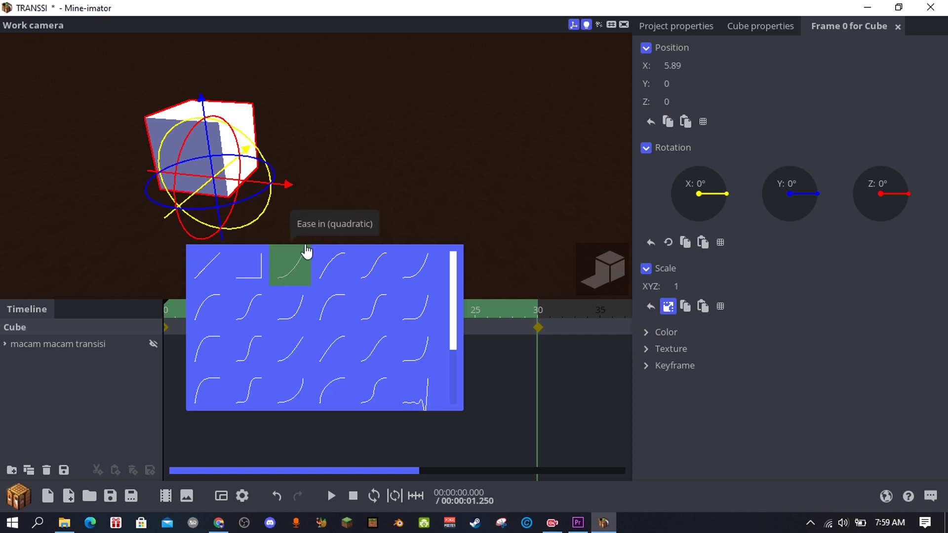
click(326, 280)
click(194, 354)
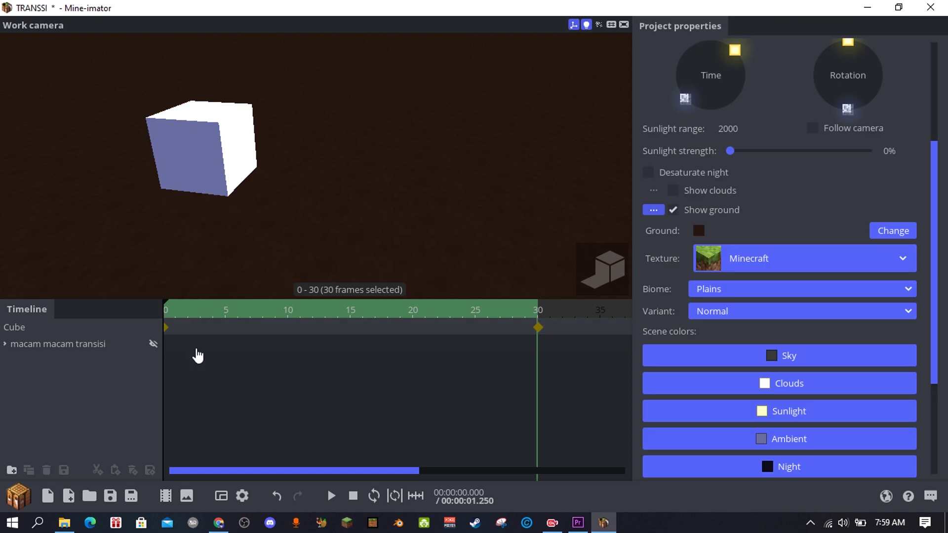
Play and scrub the cube's animation to examine how it slows down toward frame 30.
key(space)
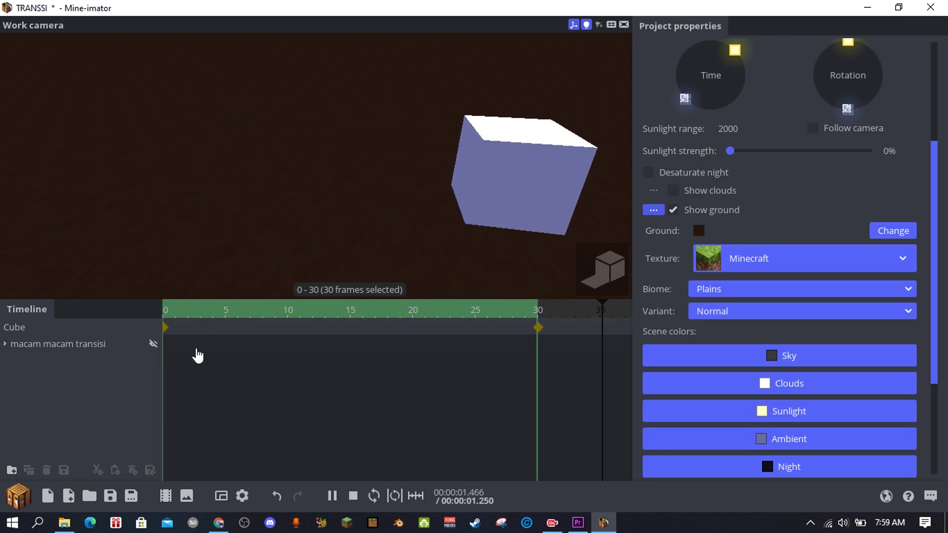
drag(178, 313, 288, 322)
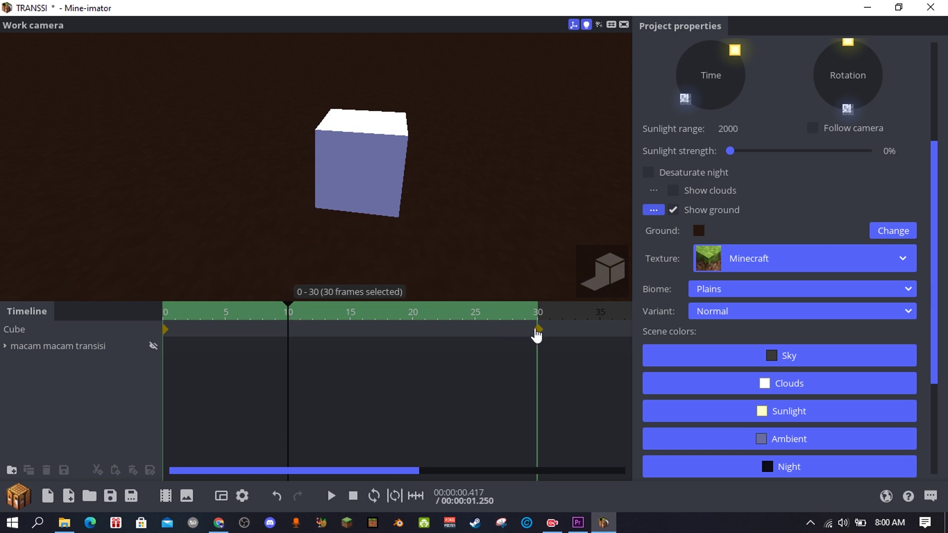
drag(345, 319, 422, 338)
key(space)
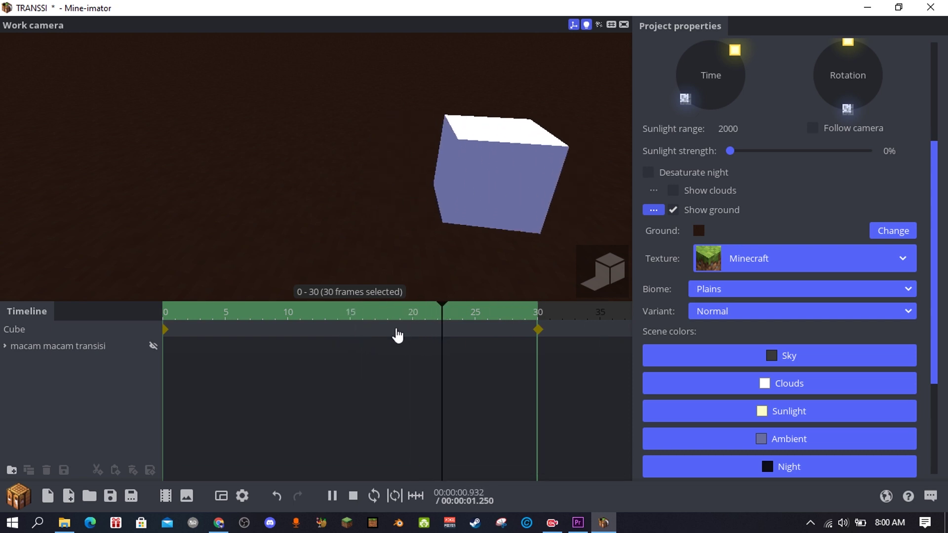
Return to frame 0 and give the cube's keyframe the first S-shaped transition, slow at both start and end.
drag(431, 317, 140, 326)
click(167, 334)
right_click(172, 332)
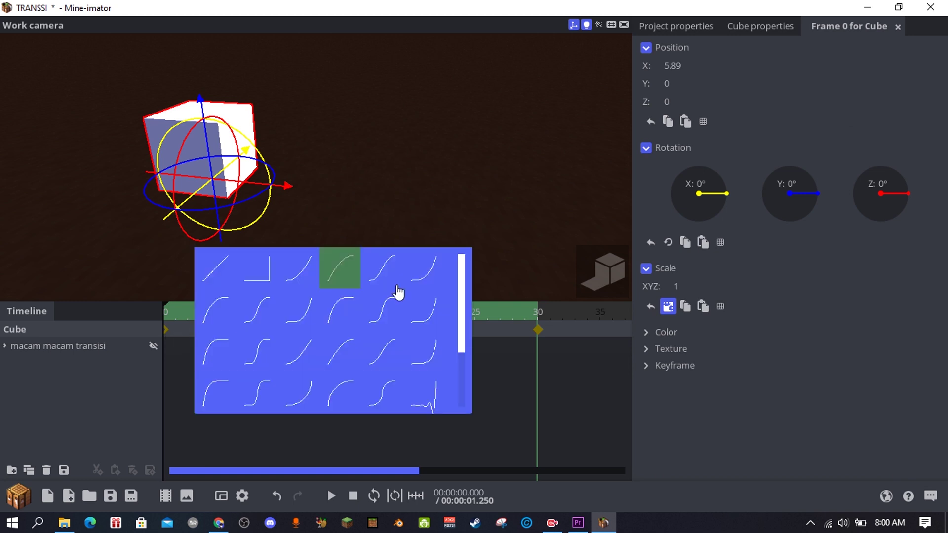
click(388, 260)
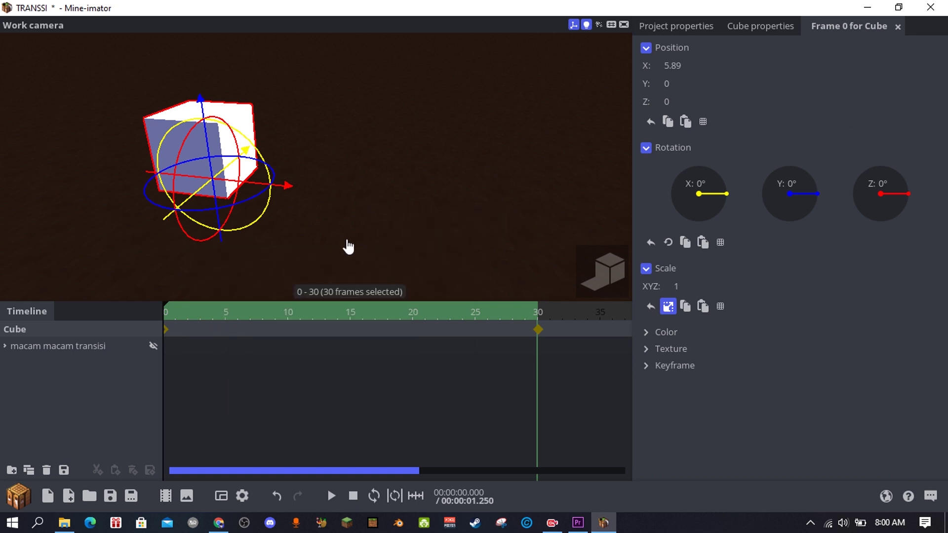
Hide the single Cube and show the macam macam transisi group of cubes.
right_click(170, 336)
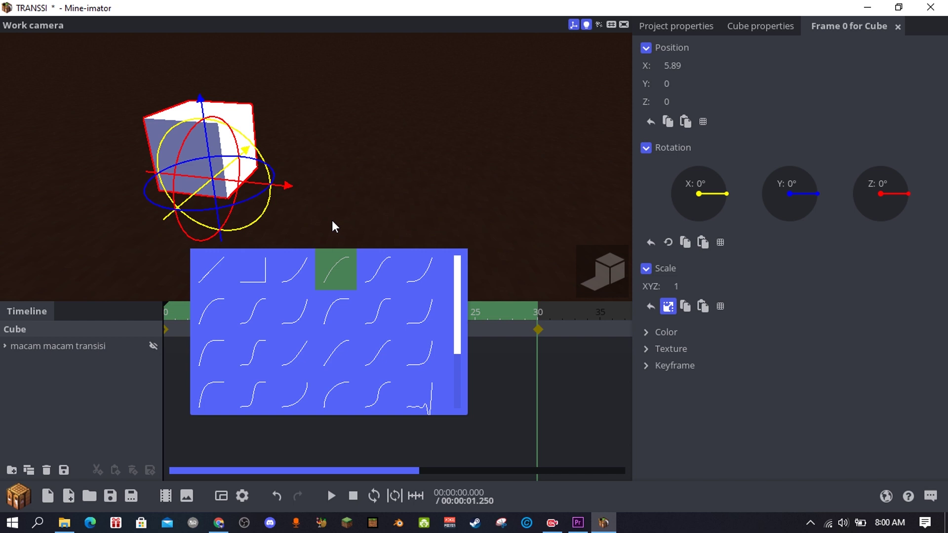
click(333, 221)
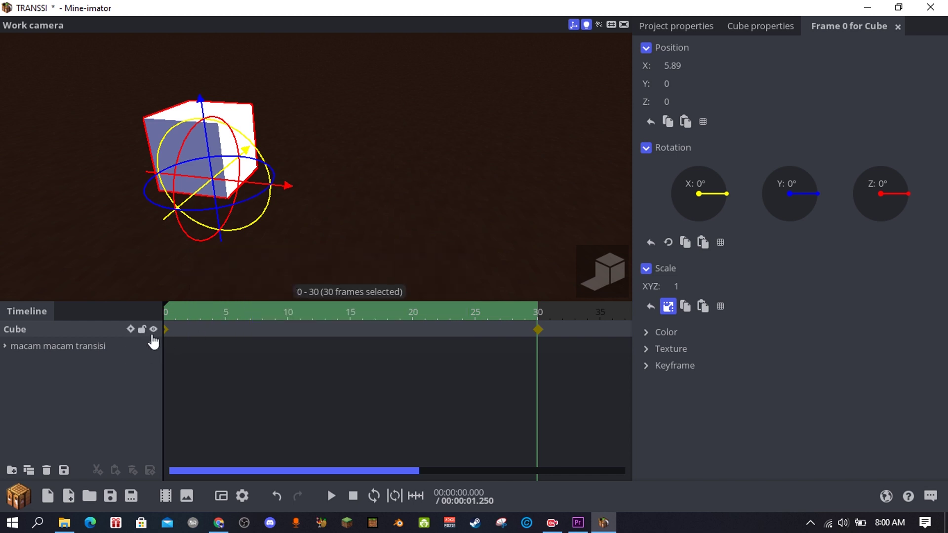
click(153, 329)
click(154, 346)
Play the macam macam transisi group's animation to compare how its cubes move.
scroll(319, 206, down, 7)
drag(320, 205, 375, 200)
click(331, 496)
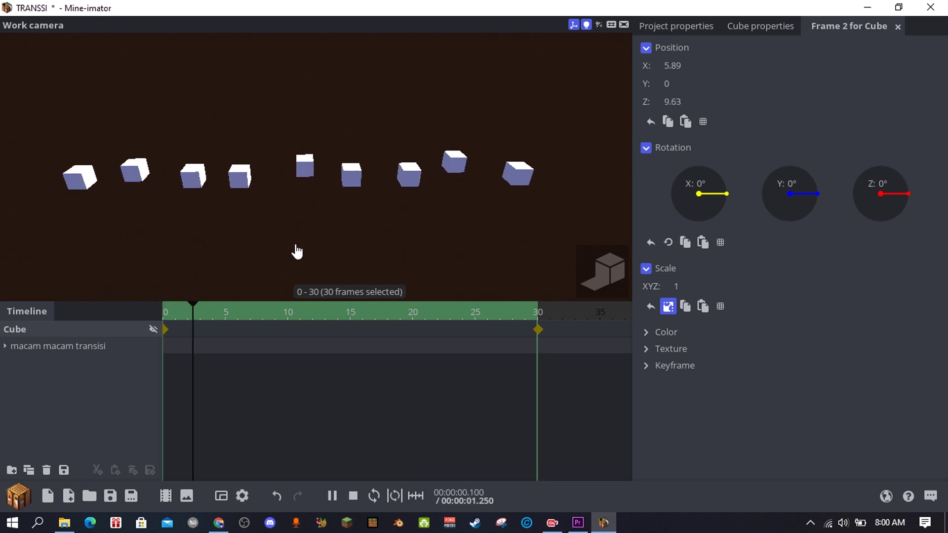
key(space)
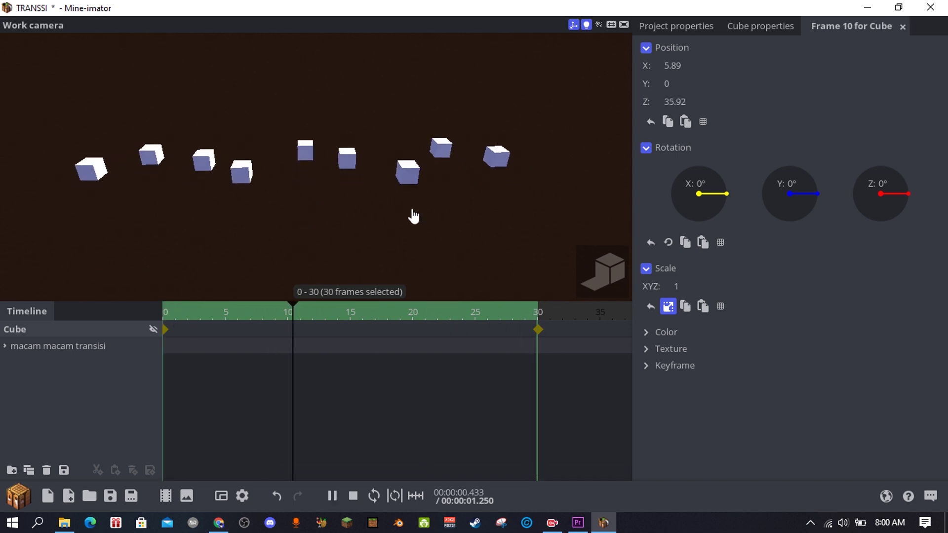
Expand the macam macam transisi group and examine which transition ease in & out quart uses at frame 0.
click(5, 346)
right_drag(445, 239, 477, 314)
right_drag(495, 252, 465, 301)
right_drag(430, 269, 421, 275)
click(165, 364)
right_click(165, 364)
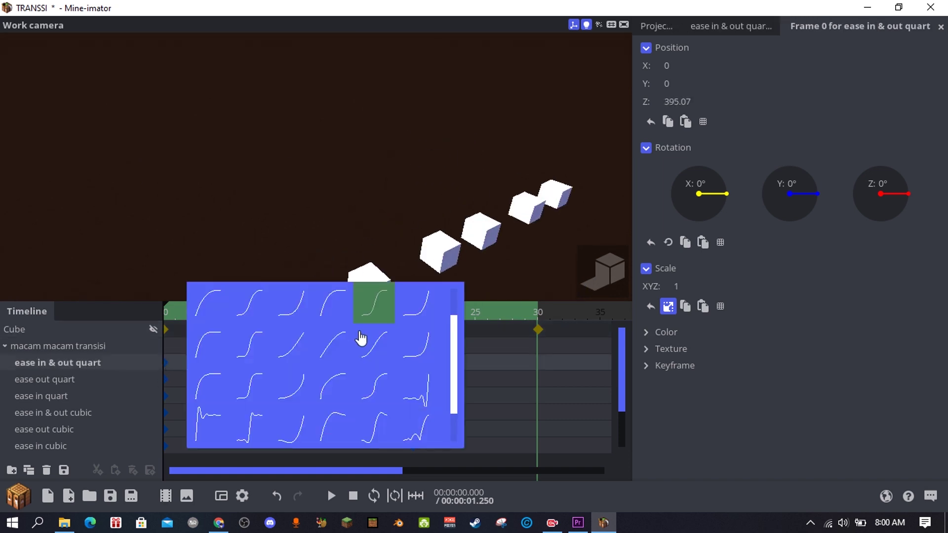
click(383, 186)
right_drag(382, 186, 373, 192)
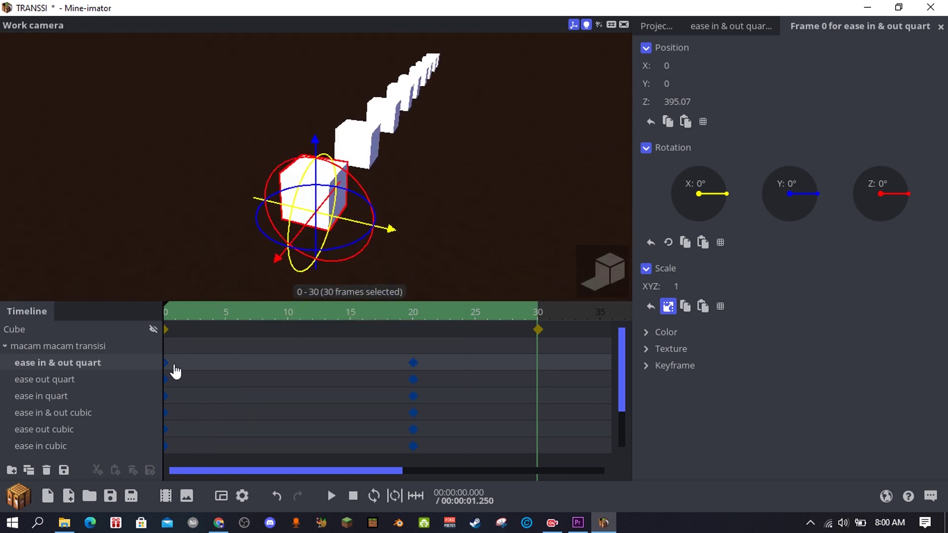
right_click(164, 369)
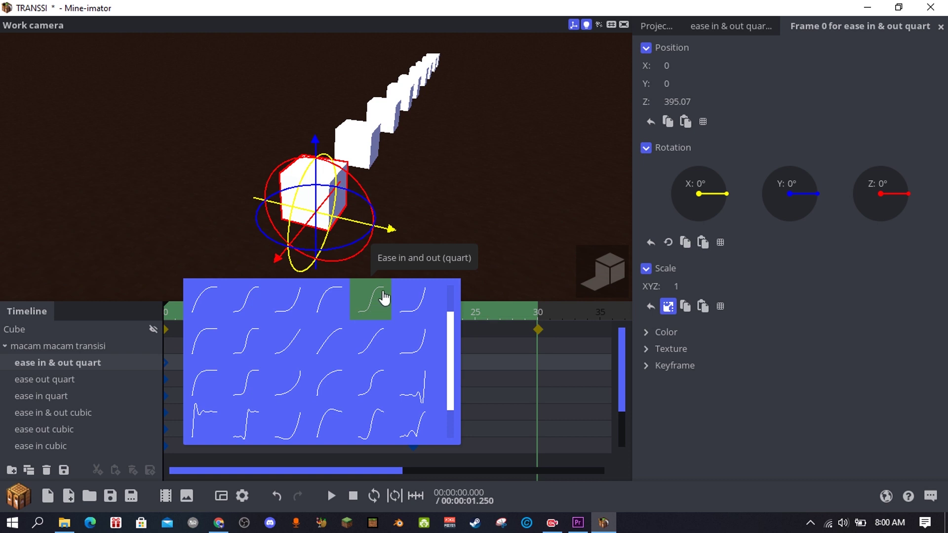
click(414, 221)
Play the group's cubes from a low view along their row and clear the selection.
right_drag(271, 218, 280, 207)
key(space)
key(space)
click(374, 266)
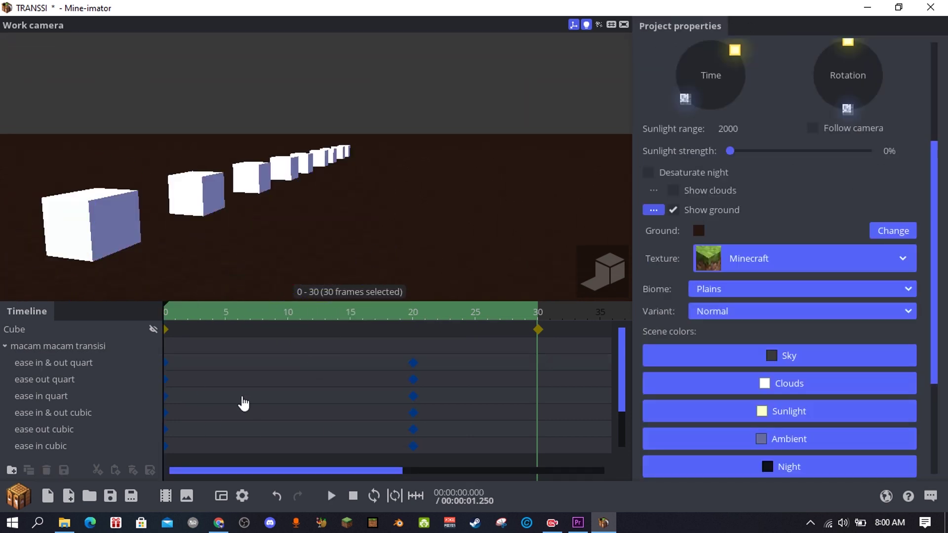
Examine the frame 0 transition curve of ease in & out quart again and compare it with the other available curves.
click(166, 364)
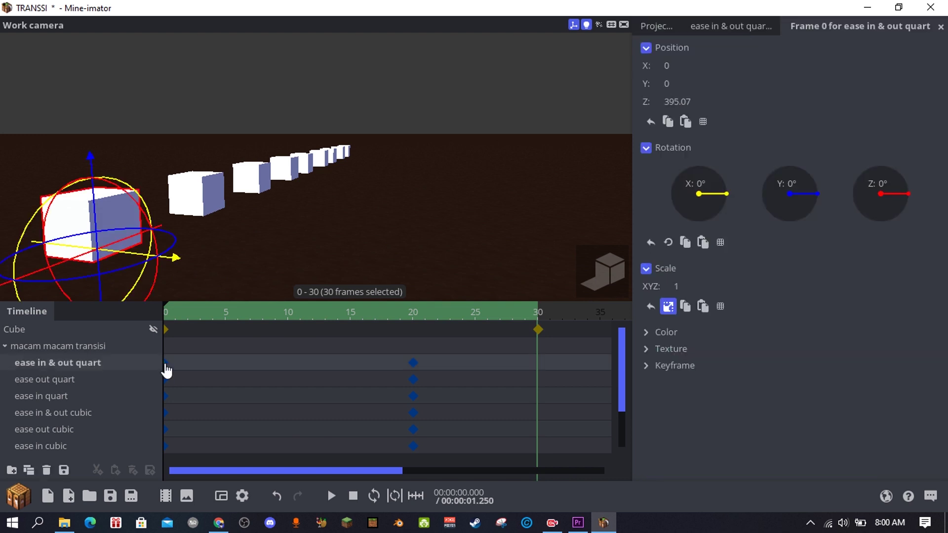
right_click(166, 364)
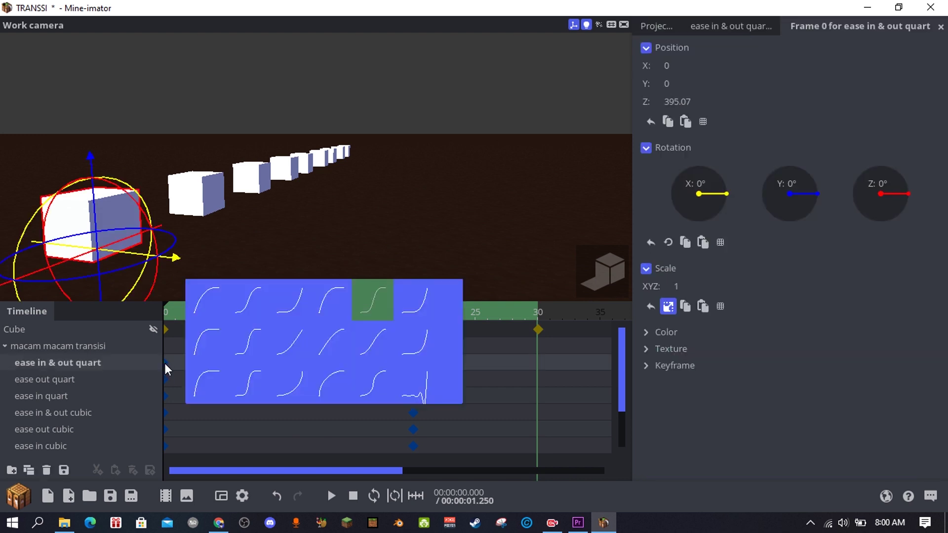
click(266, 231)
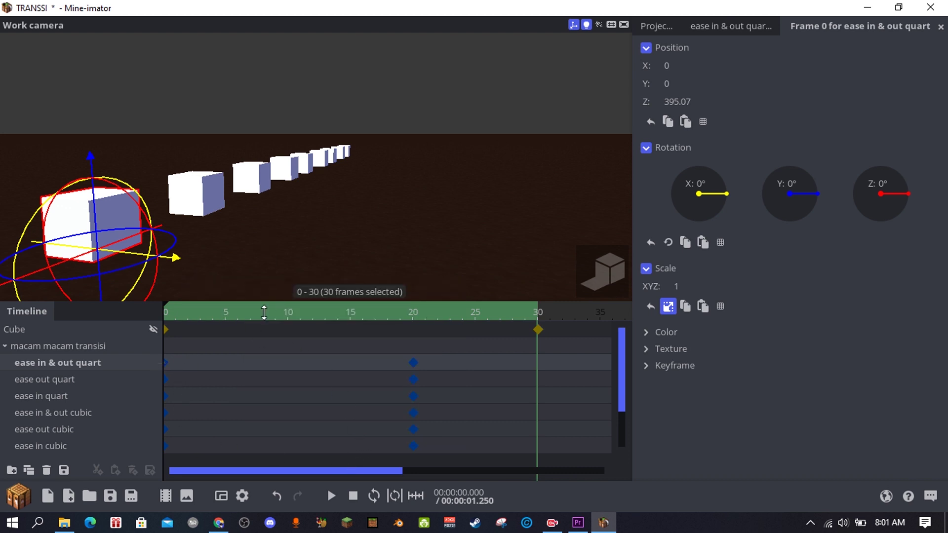
right_click(164, 365)
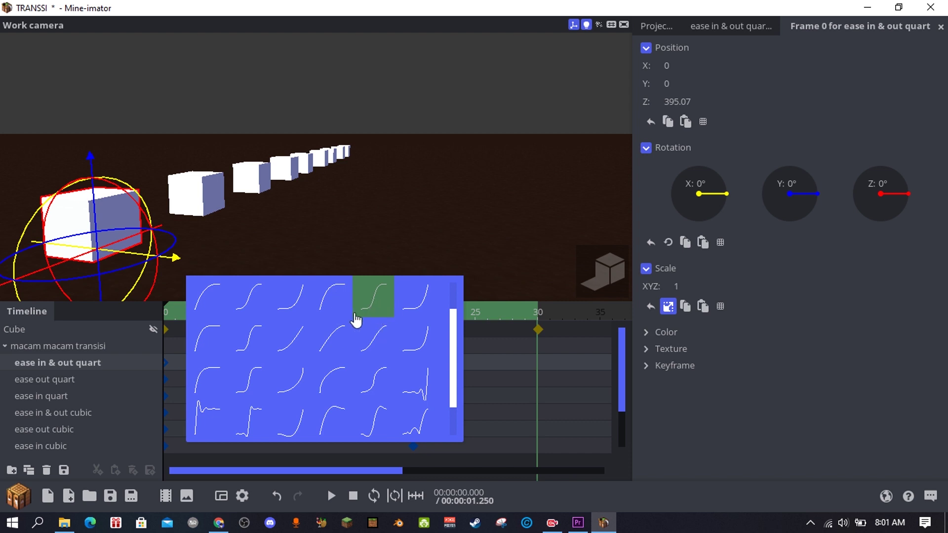
scroll(370, 333, up, 1)
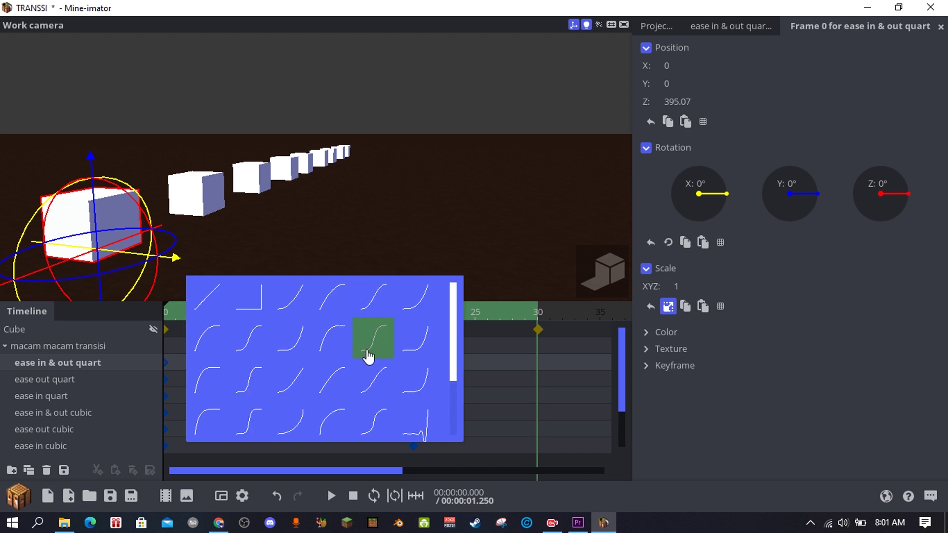
click(355, 260)
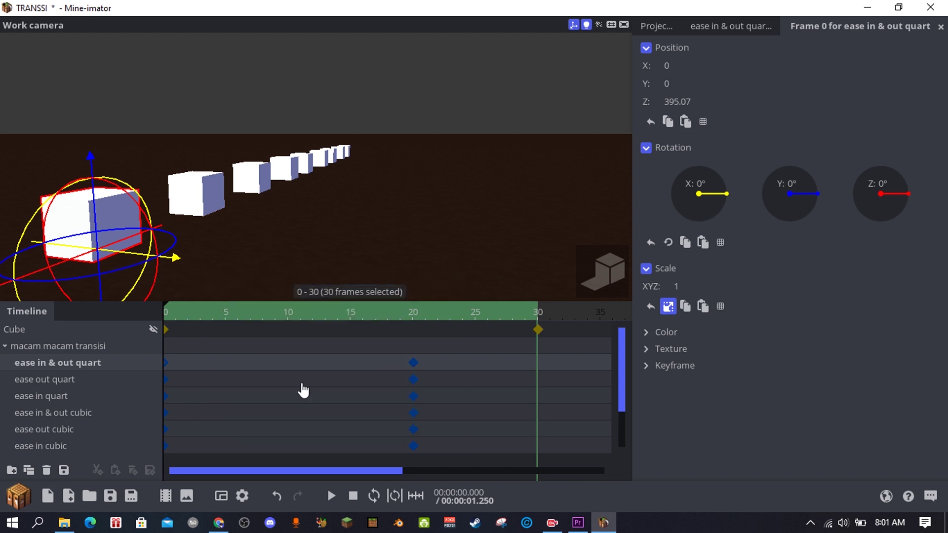
Play the animation and scrub it to frame 10 to examine the motion of ease in & out quart.
key(space)
key(space)
drag(182, 328, 288, 332)
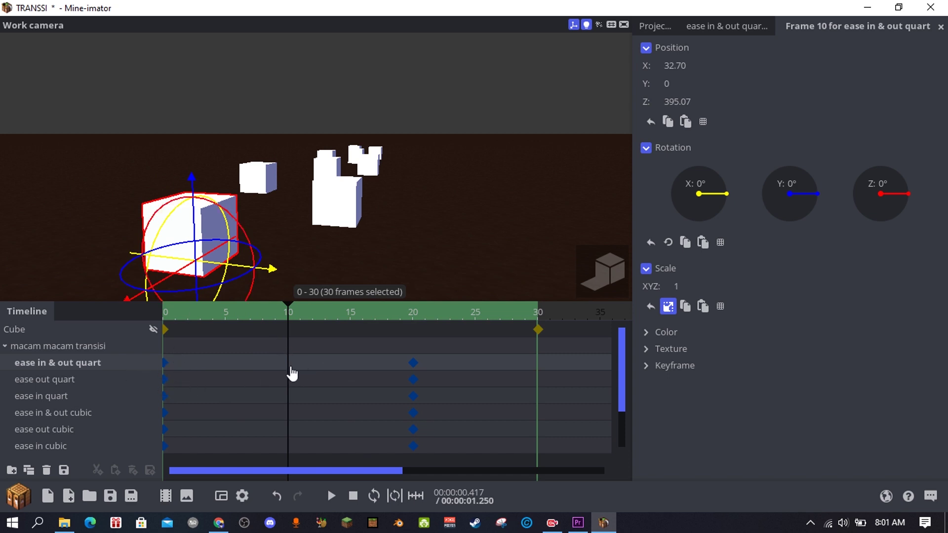
key(space)
key(space)
Compare the frame 0 transition curves of ease in & out quart, ease in quart and ease out quart.
right_click(165, 366)
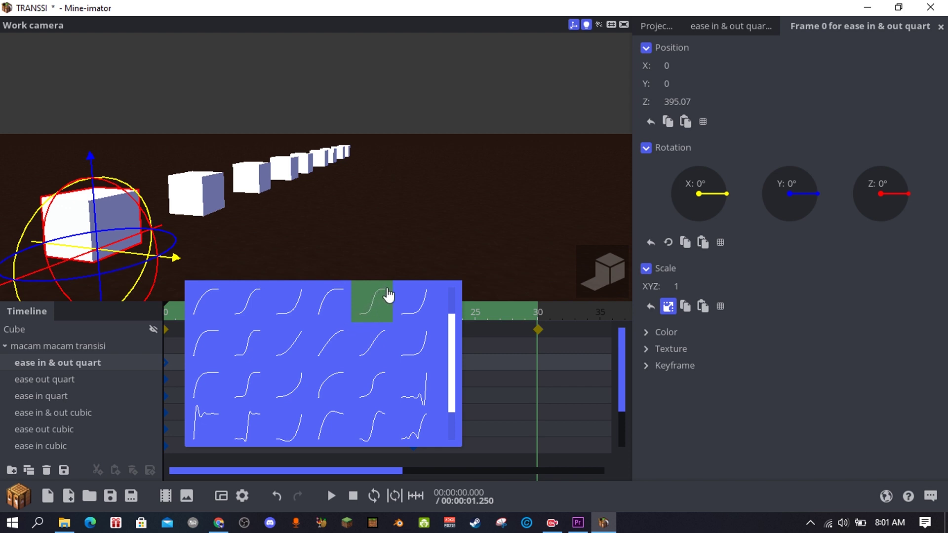
click(206, 305)
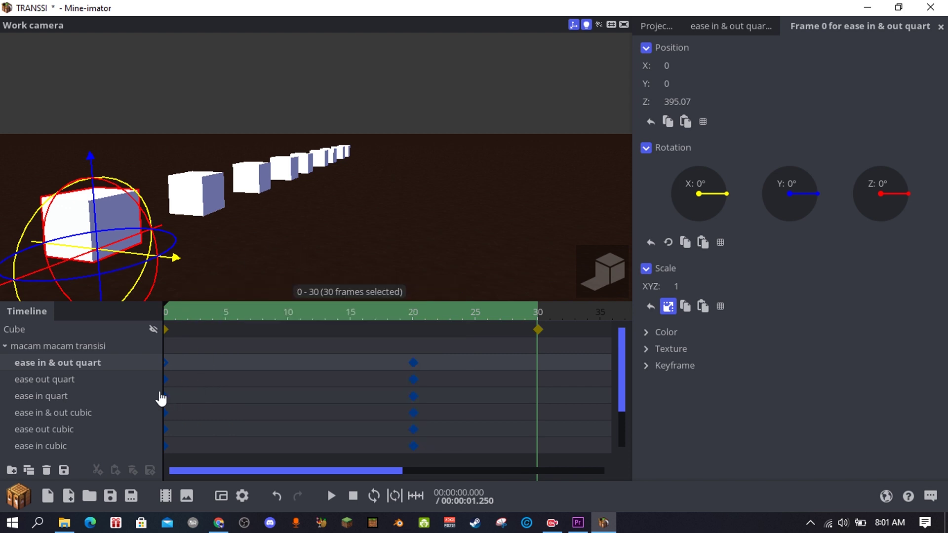
click(78, 380)
click(62, 397)
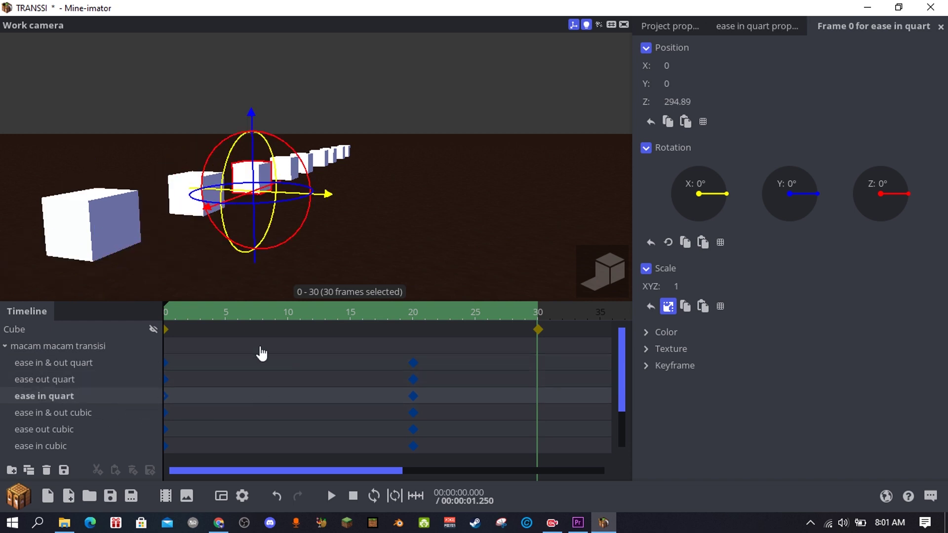
click(167, 396)
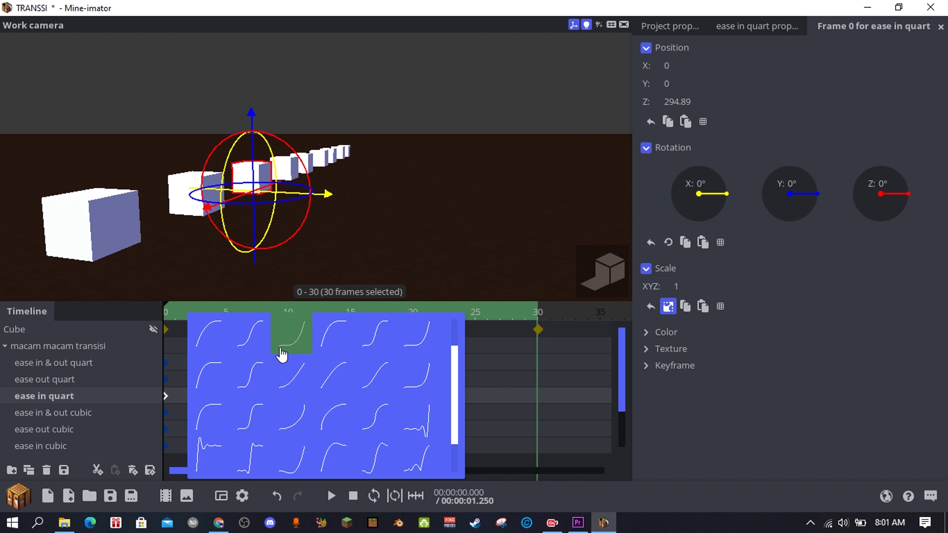
click(100, 383)
click(66, 382)
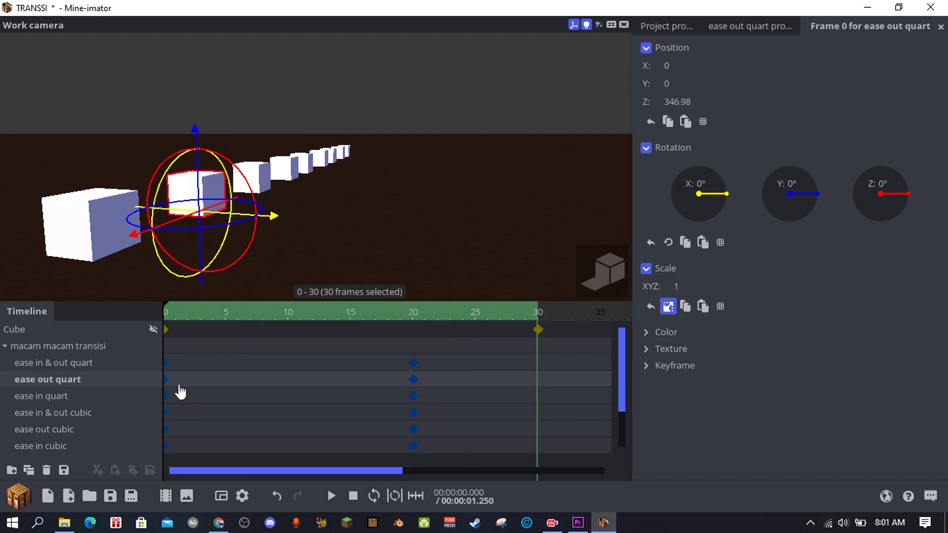
right_click(169, 383)
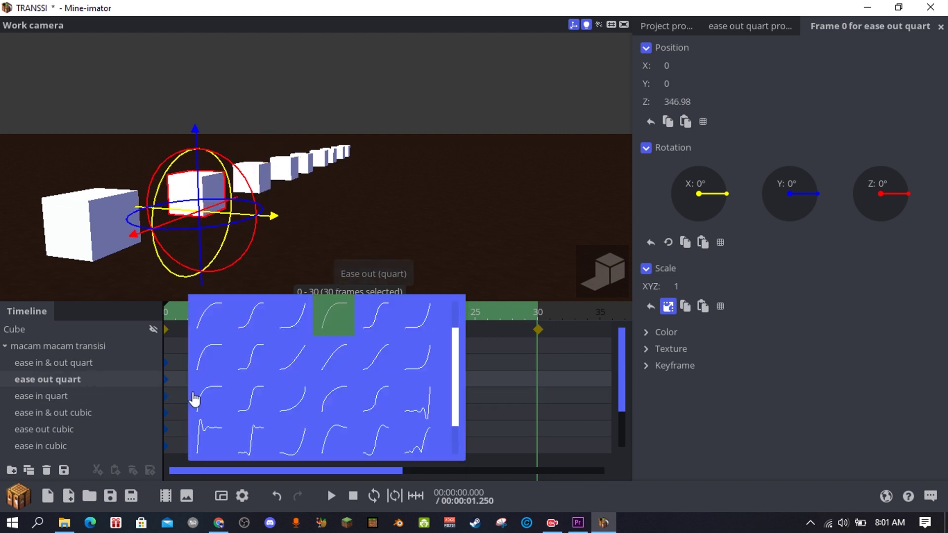
click(73, 370)
Check ease in & out quart's frame 0 curve against the full transition list and view the whole row of cubes in motion.
click(73, 366)
click(171, 364)
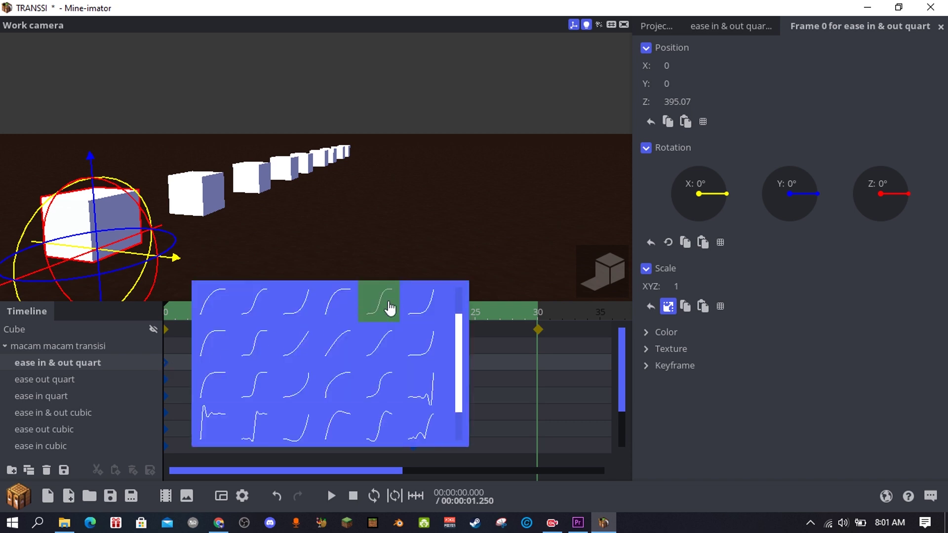
scroll(357, 327, up, 1)
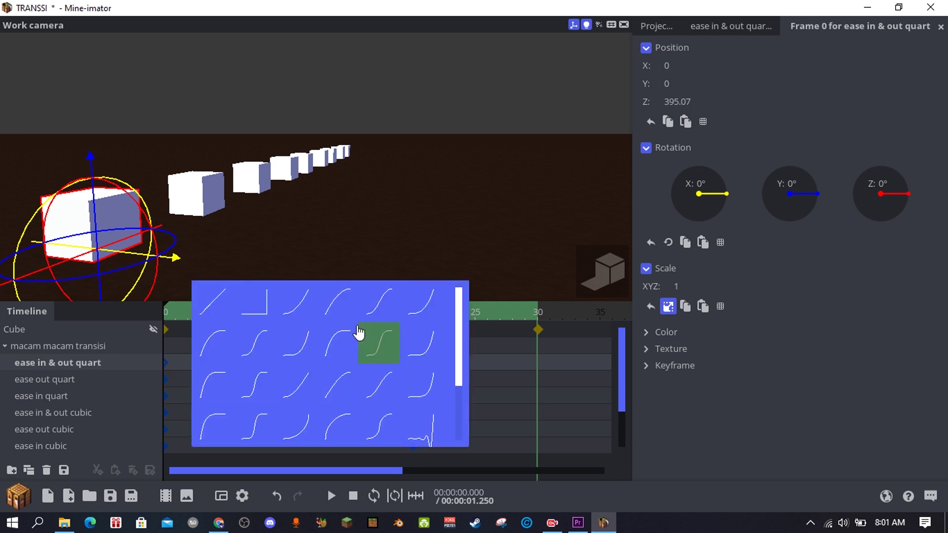
click(374, 269)
key(space)
key(space)
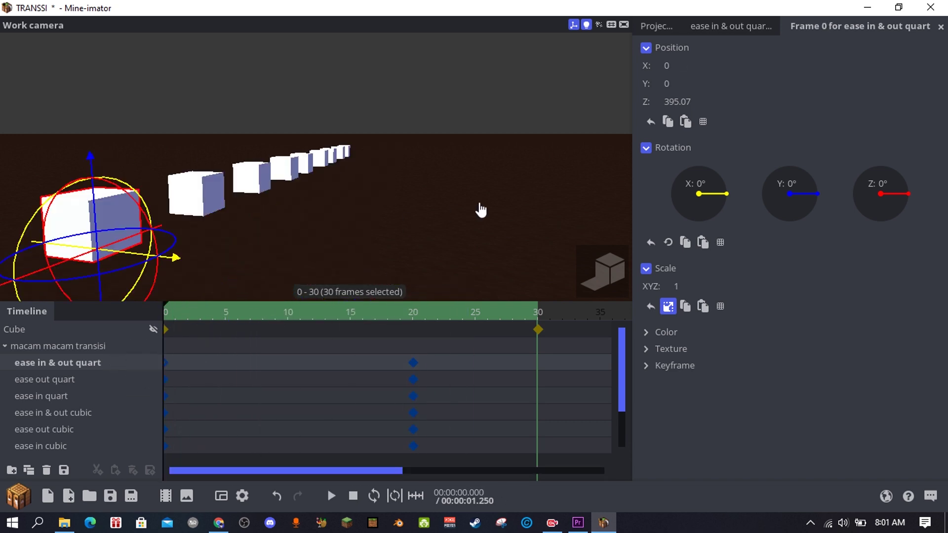
drag(478, 204, 470, 217)
click(466, 217)
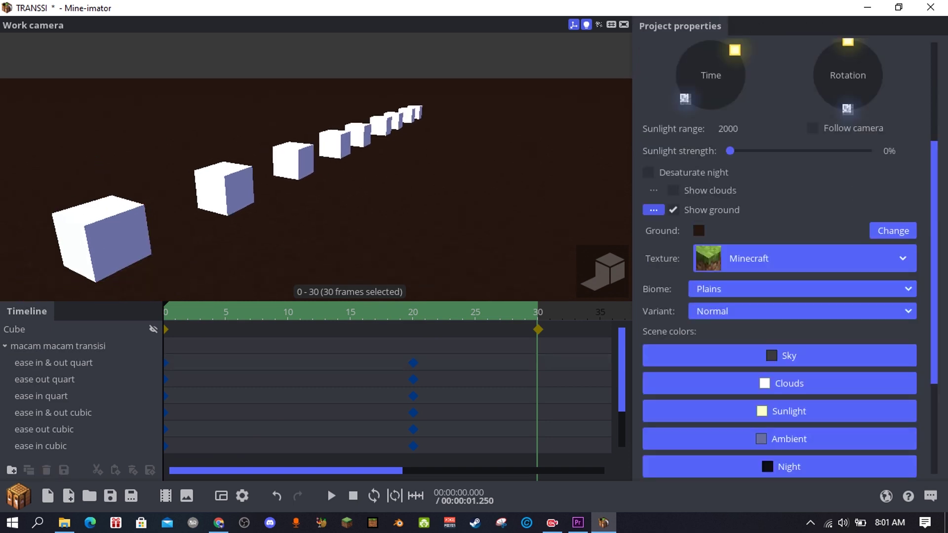
right_drag(466, 217, 450, 227)
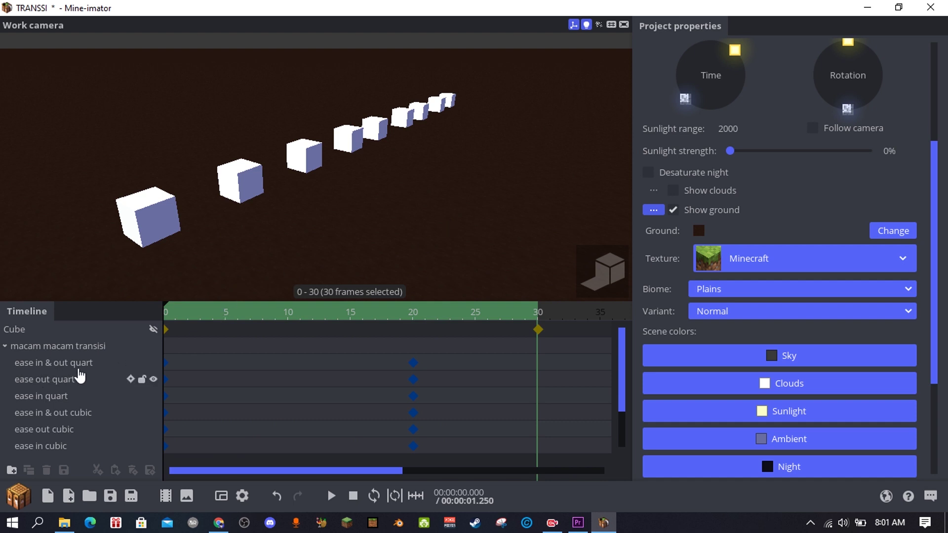
Select ease in quadratic and examine its frame 0 transition curve.
scroll(185, 385, down, 1)
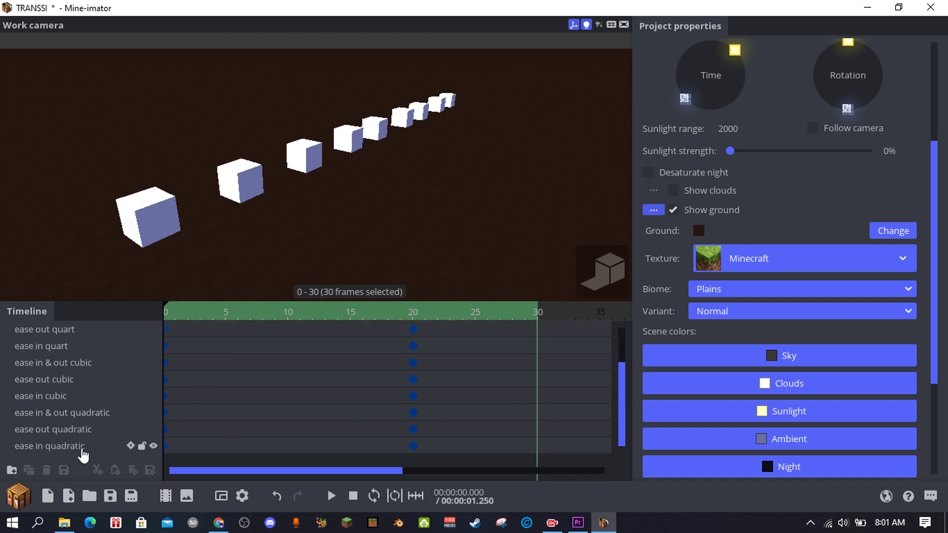
click(82, 449)
mouse_move(267, 240)
right_down()
mouse_move(316, 217)
mouse_move(299, 217)
mouse_move(307, 217)
mouse_move(267, 242)
right_up()
key(w)
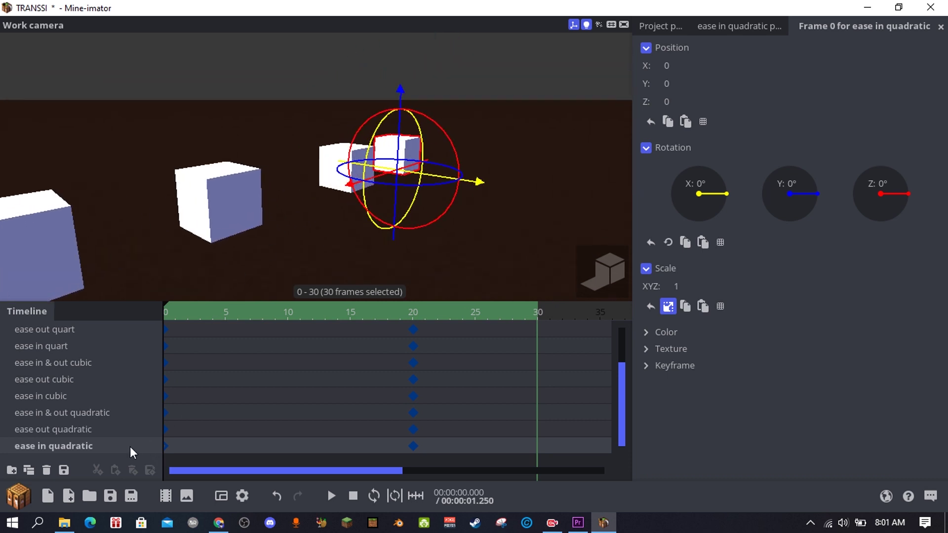
right_click(168, 447)
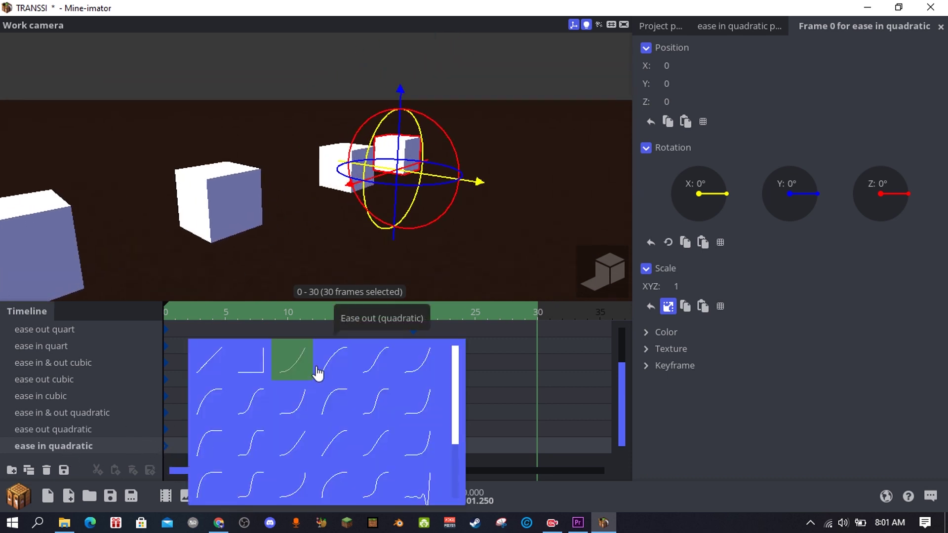
click(76, 429)
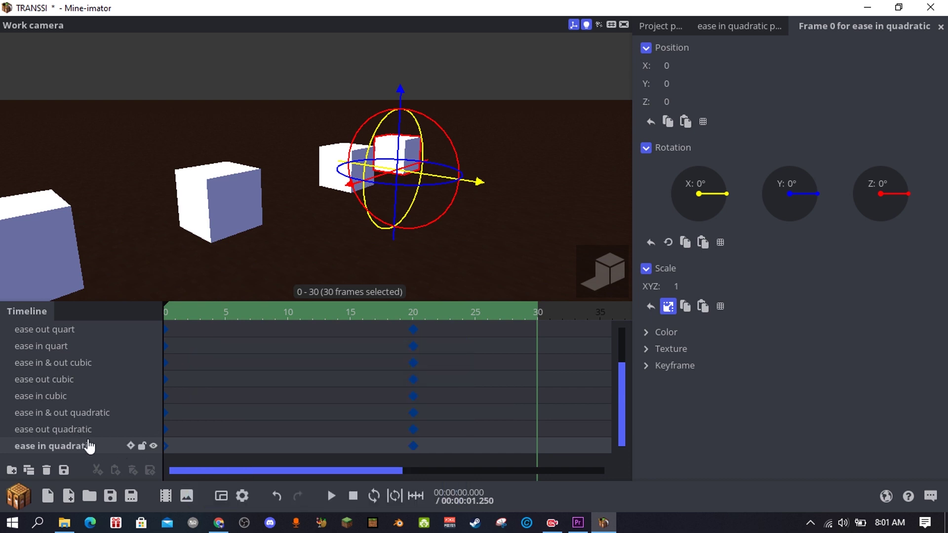
Select ease in cubic, past the other quadratic cubes, and examine its frame 0 transition curve.
click(138, 431)
click(146, 451)
click(87, 413)
click(84, 396)
right_click(166, 396)
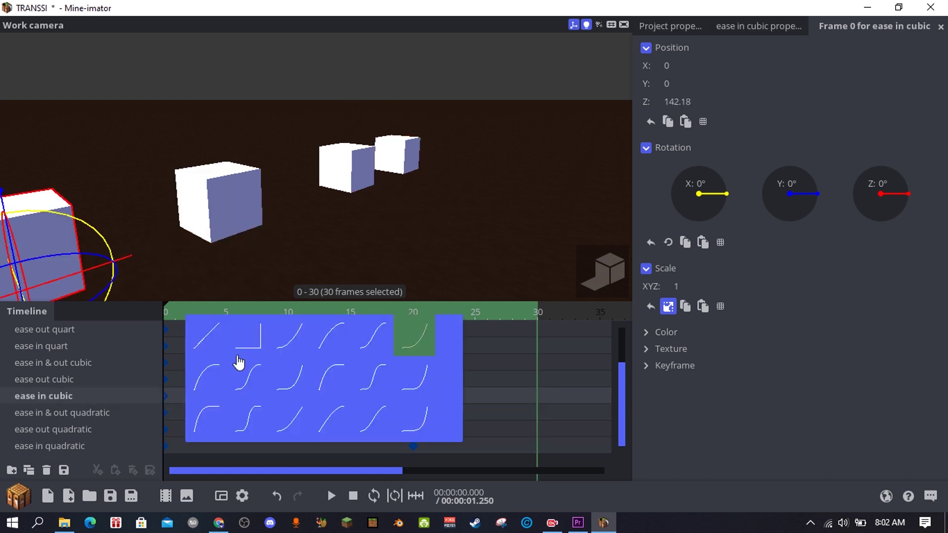
click(311, 272)
Deselect the cube, play the animation to compare the cubes' easing, and return to frame 0.
click(327, 241)
key(s)
mouse_move(327, 241)
right_down()
mouse_move(311, 242)
mouse_move(323, 242)
right_up()
key(space)
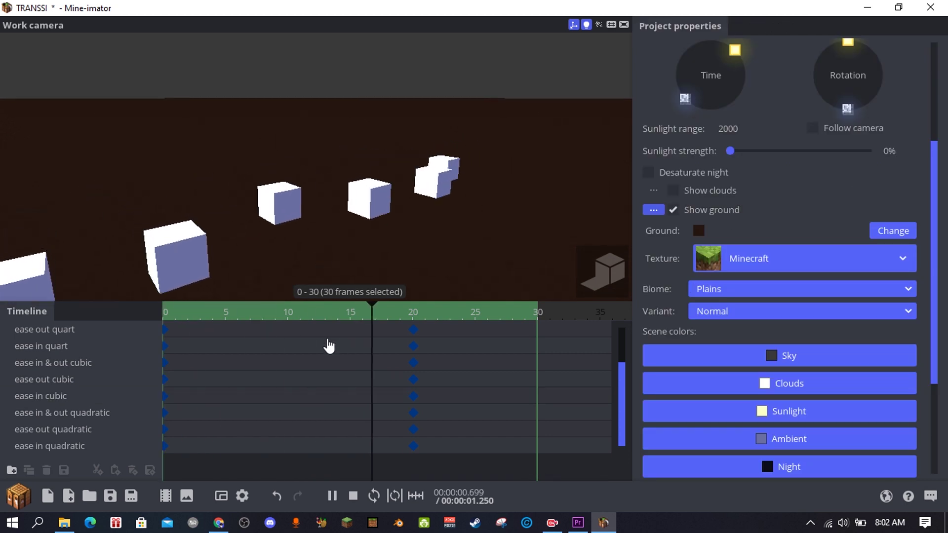
drag(326, 346, 163, 340)
Select ease in & out quart and look through its frame 0 transition list down to the circular and bounce curves.
click(73, 397)
scroll(72, 400, up, 3)
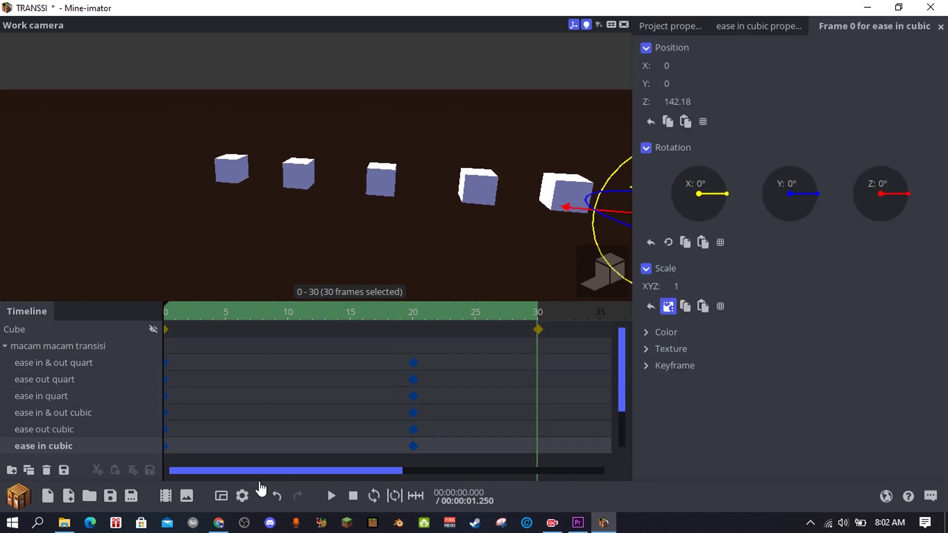
click(70, 397)
click(82, 366)
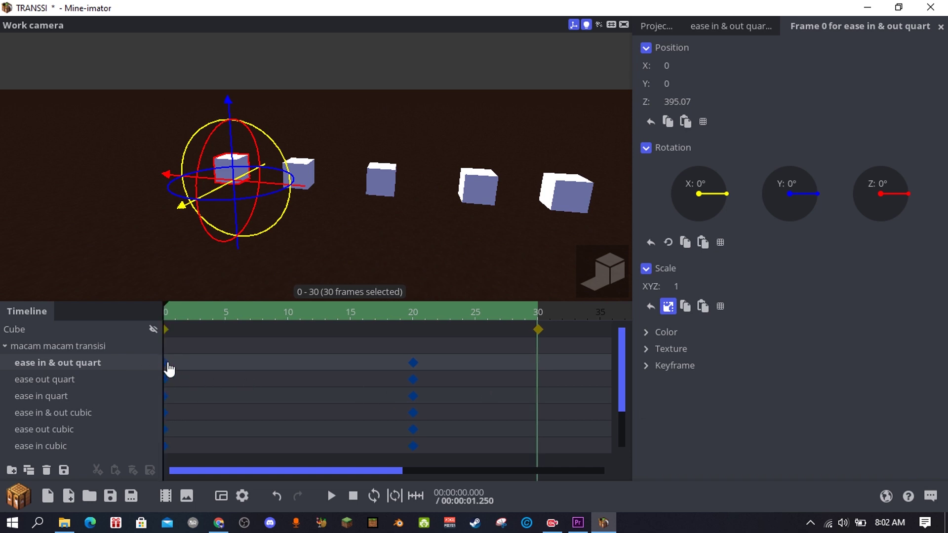
right_click(168, 365)
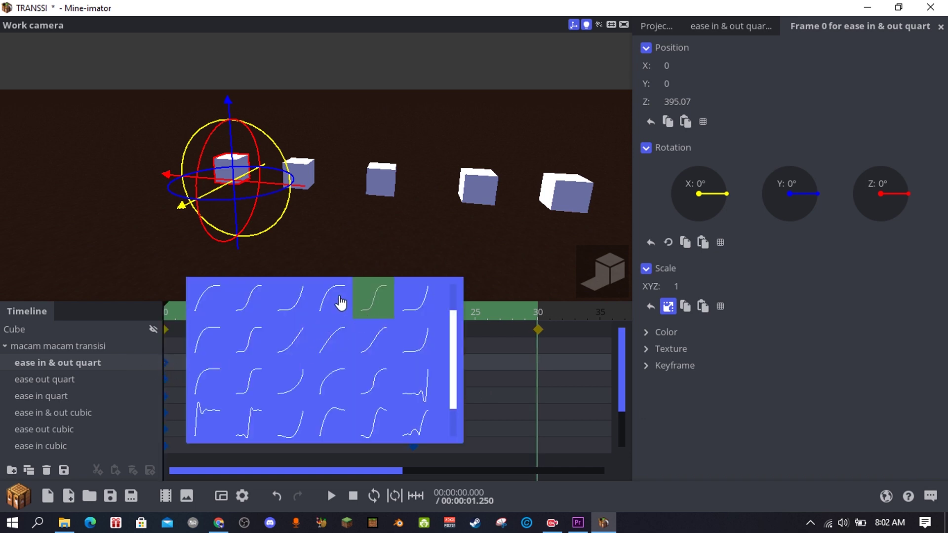
scroll(332, 390, down, 1)
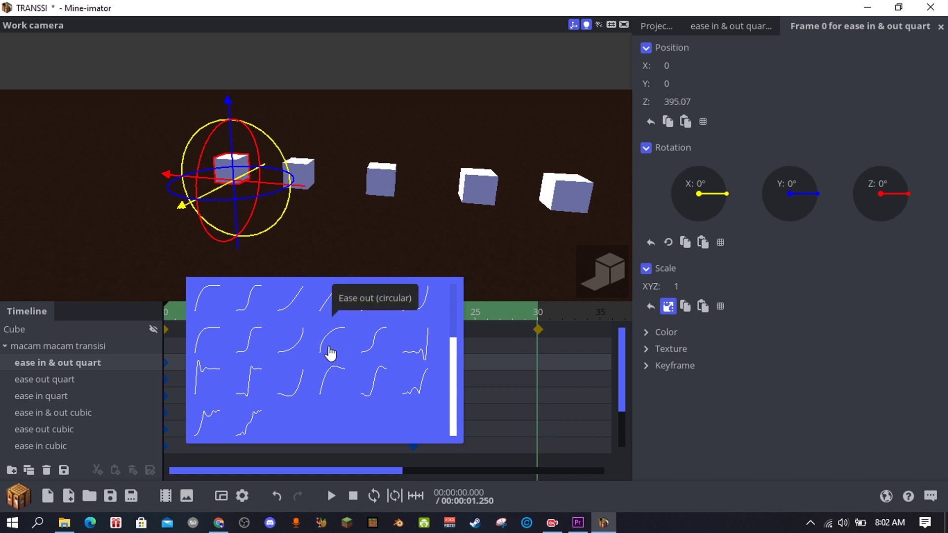
click(332, 352)
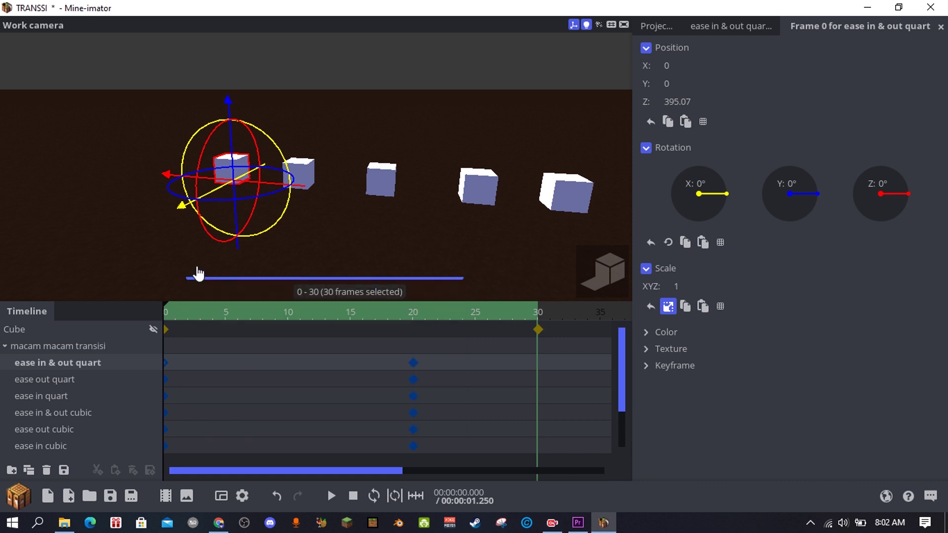
Deselect the cube and play the animation several times to watch the whole row of cubes move.
click(430, 260)
key(space)
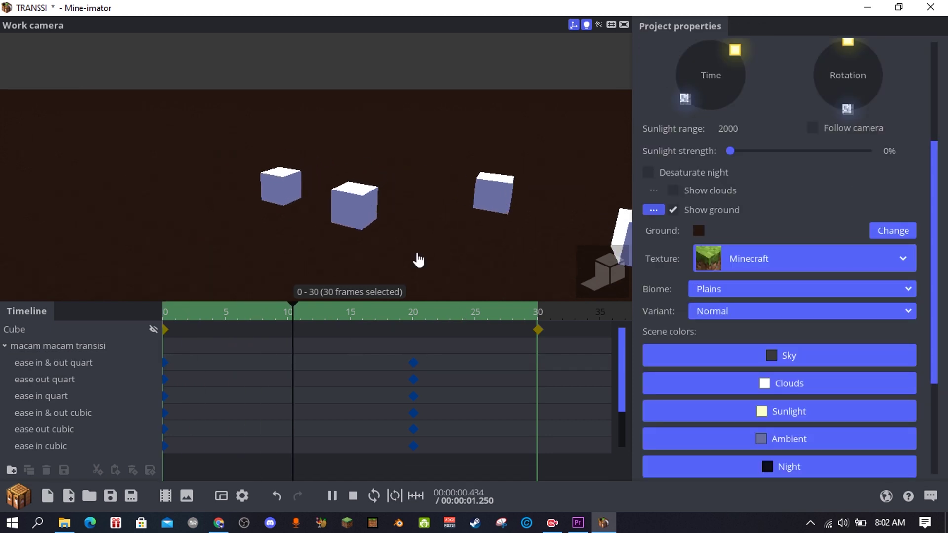
key(space)
key(space)
key(space)
key(space)
key(space)
Review the frame 0 transition list of ease in & out quart once more and close it without choosing another curve.
click(165, 376)
click(165, 369)
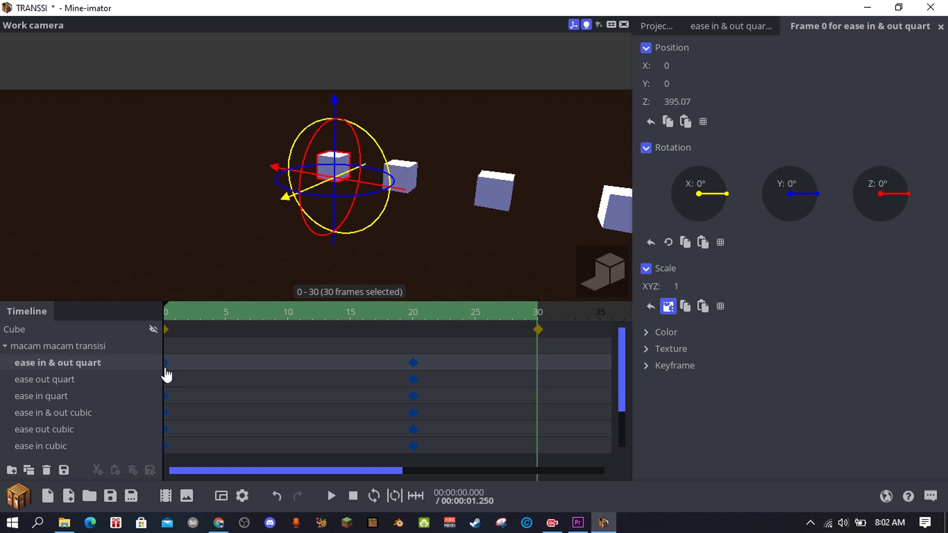
right_click(167, 368)
scroll(271, 340, up, 2)
click(161, 269)
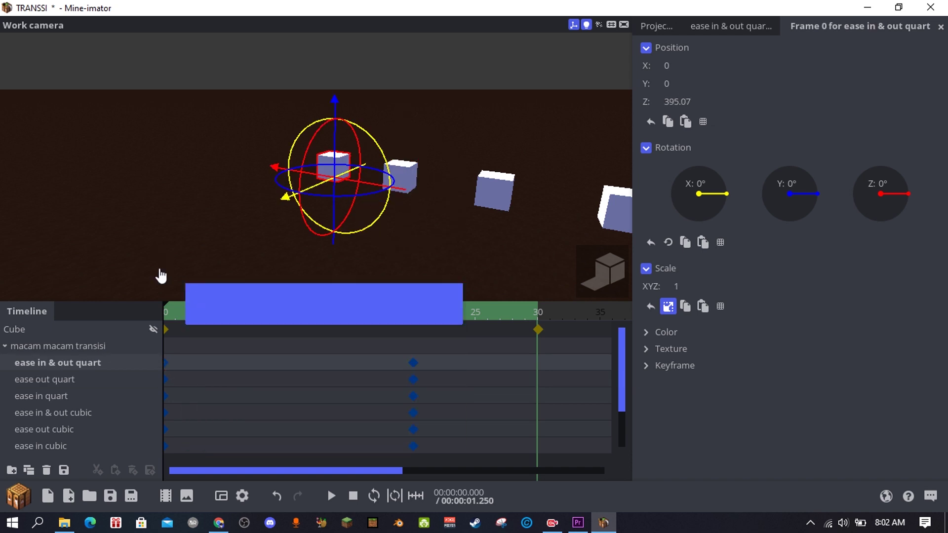
Collapse and hide the macam macam transisi folder, and create a sphere with no texture.
double_click(20, 348)
click(155, 348)
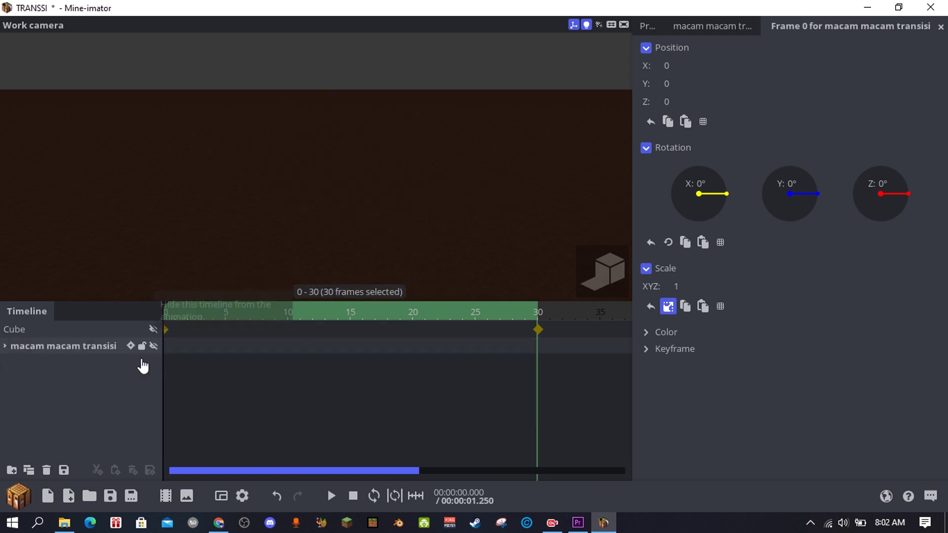
click(18, 493)
click(90, 403)
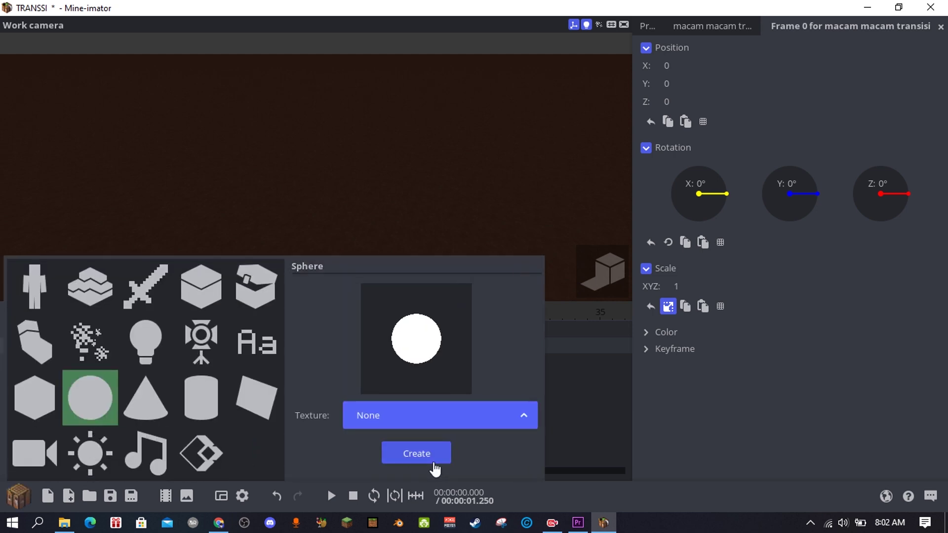
click(435, 467)
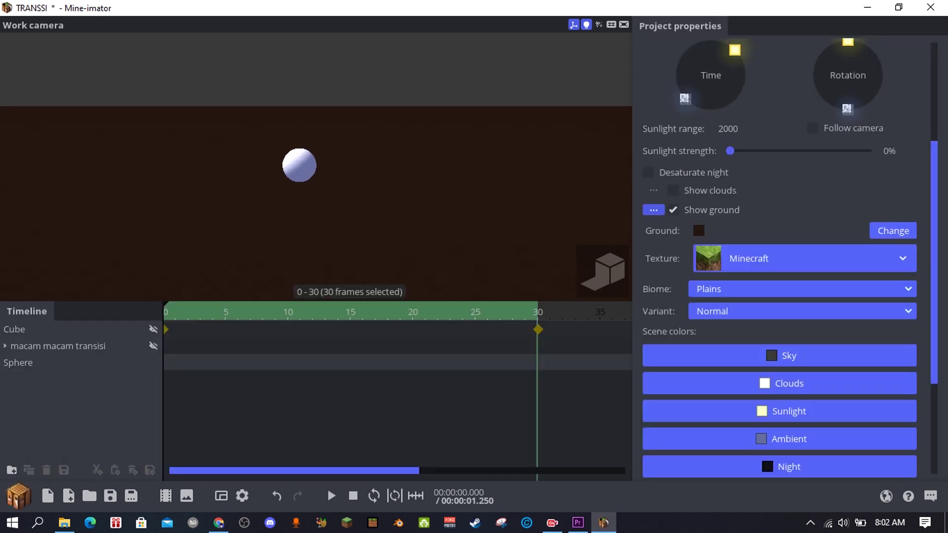
Keyframe the sphere raised to about Y 66.83 at frame 0 and reset to Y 0 at frame 30.
click(306, 176)
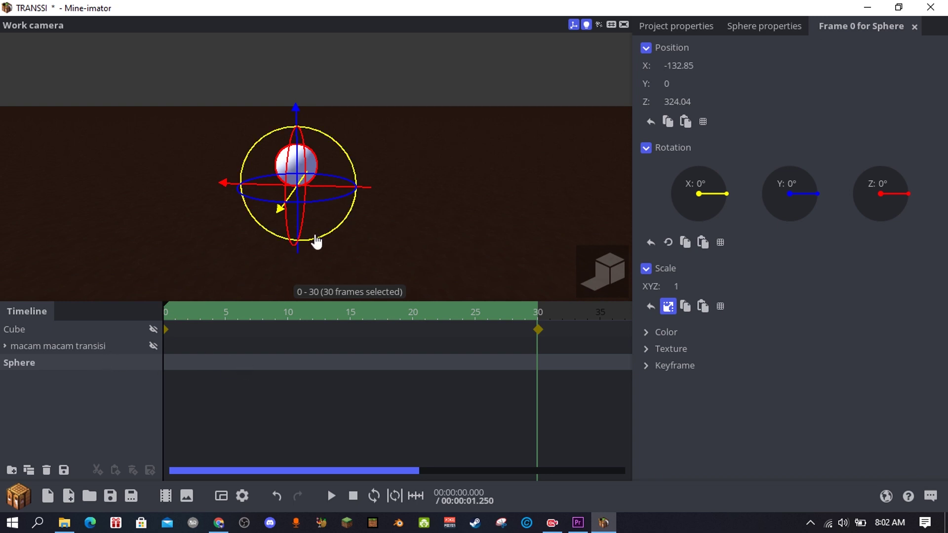
drag(305, 266, 313, 181)
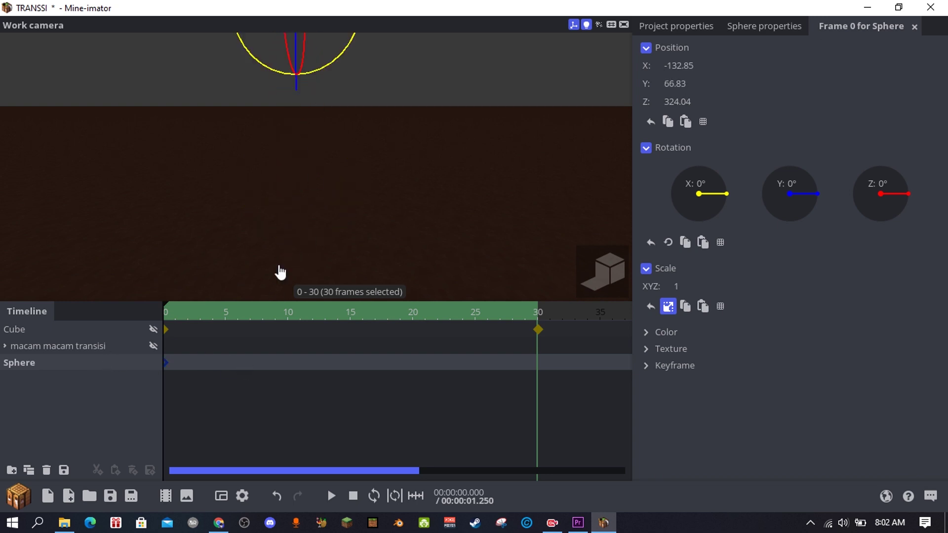
click(540, 352)
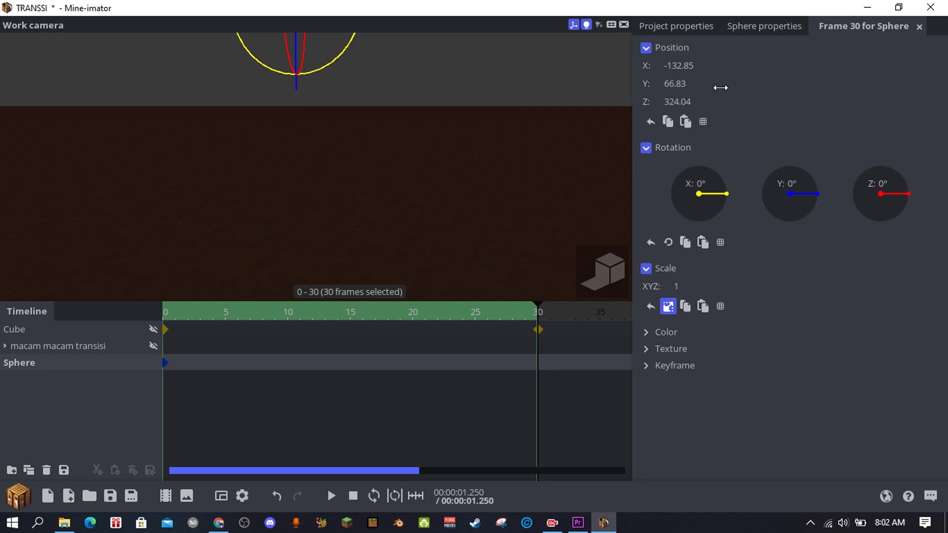
right_click(721, 88)
click(436, 247)
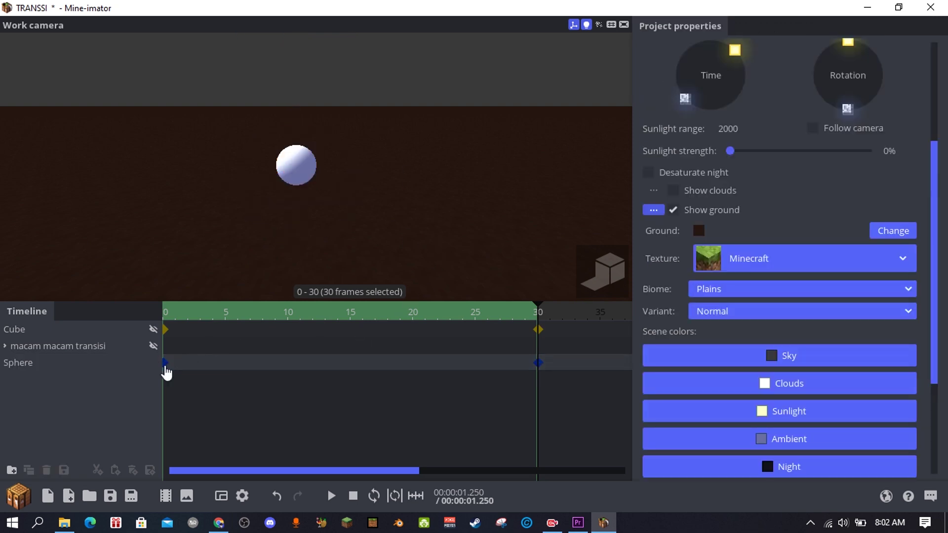
Set the sphere's frame 0 transition to Ease out (bounce) and play the drop.
click(166, 364)
right_click(167, 366)
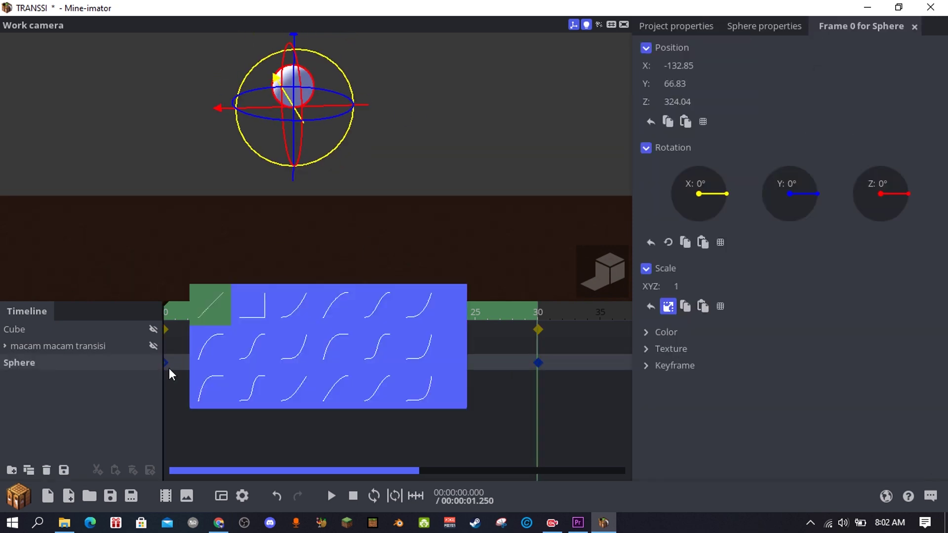
scroll(310, 398, down, 3)
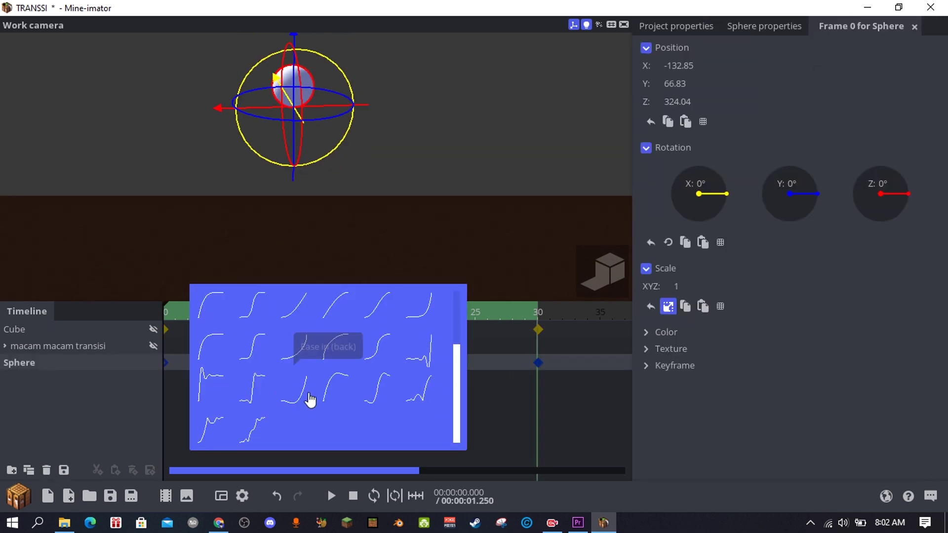
click(211, 439)
click(224, 364)
key(space)
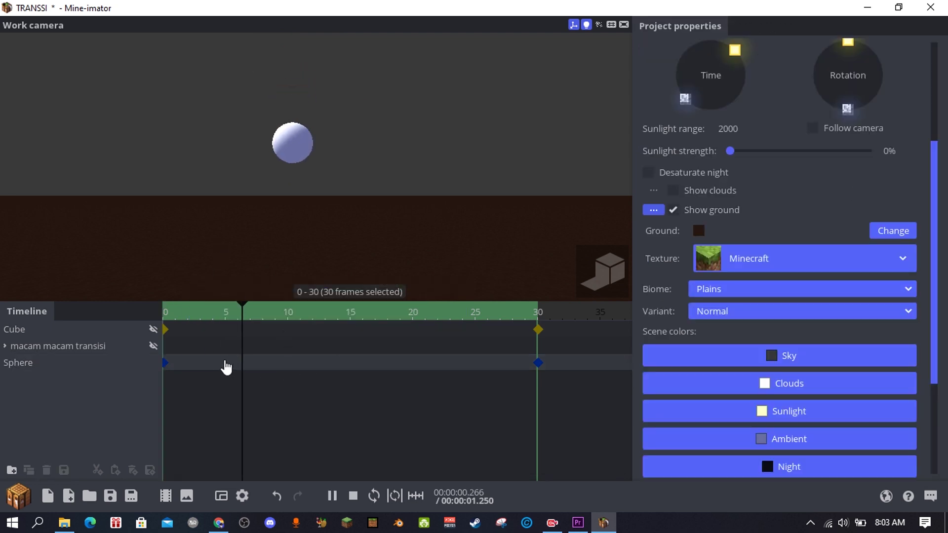
right_drag(281, 231, 275, 261)
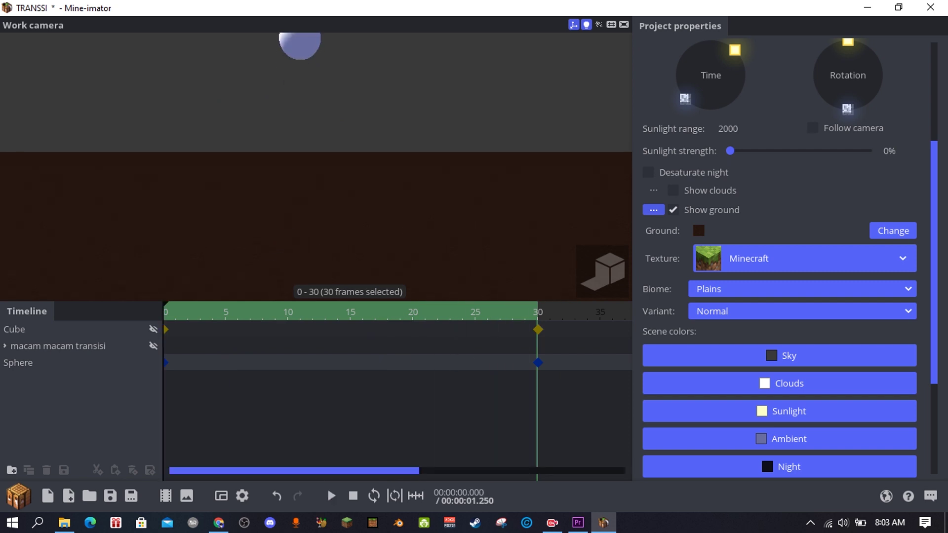
key(space)
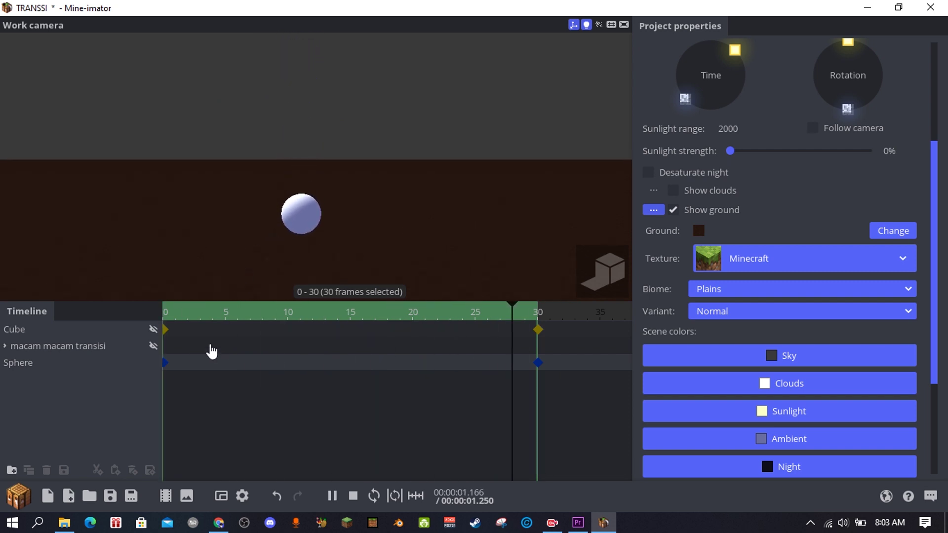
Compare the sphere's frame 0 bounce curve with its motion by scrubbing to frame 11 and on to frame 30.
click(166, 367)
right_click(166, 367)
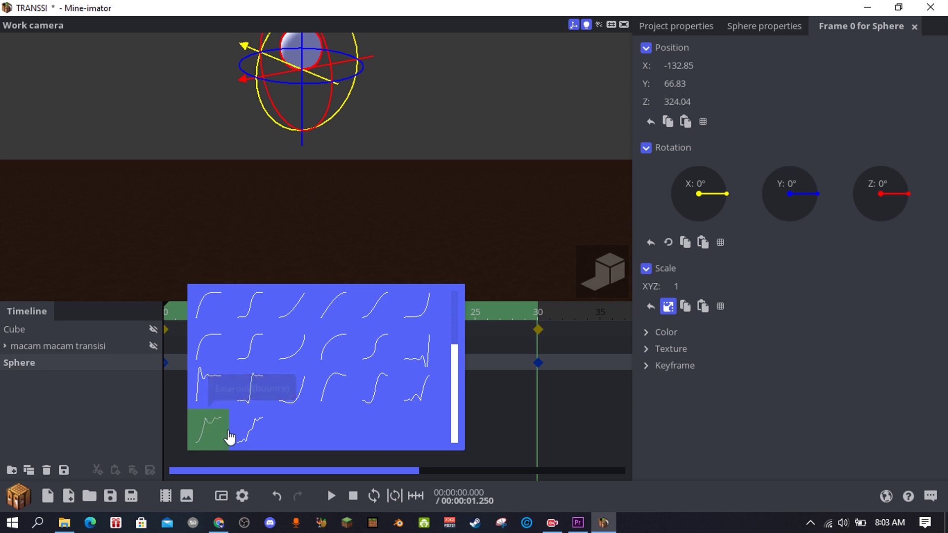
click(171, 314)
drag(200, 316, 301, 340)
click(164, 365)
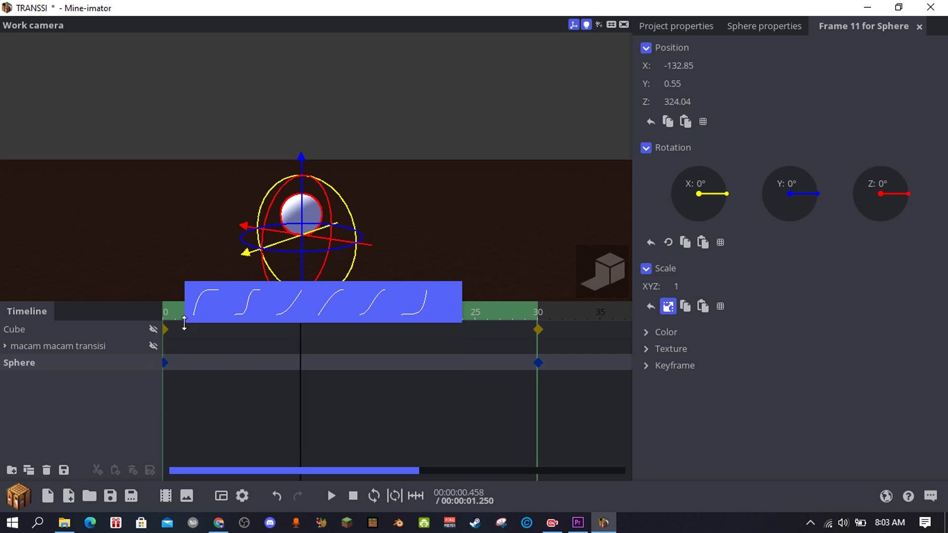
click(316, 320)
drag(319, 320, 539, 351)
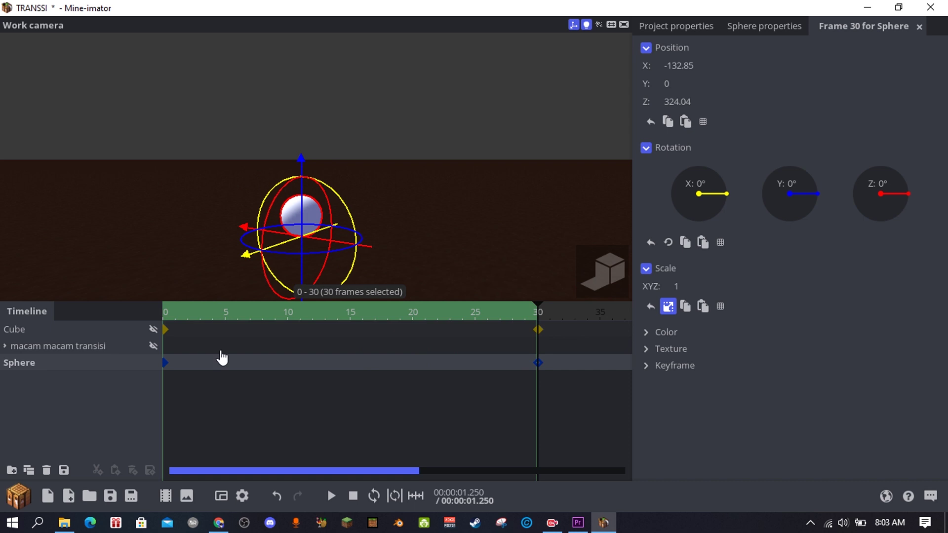
Review the bounce curves, set the sphere's frame 0 transition to Ease in (bounce) and play the result.
right_click(166, 365)
scroll(267, 393, down, 2)
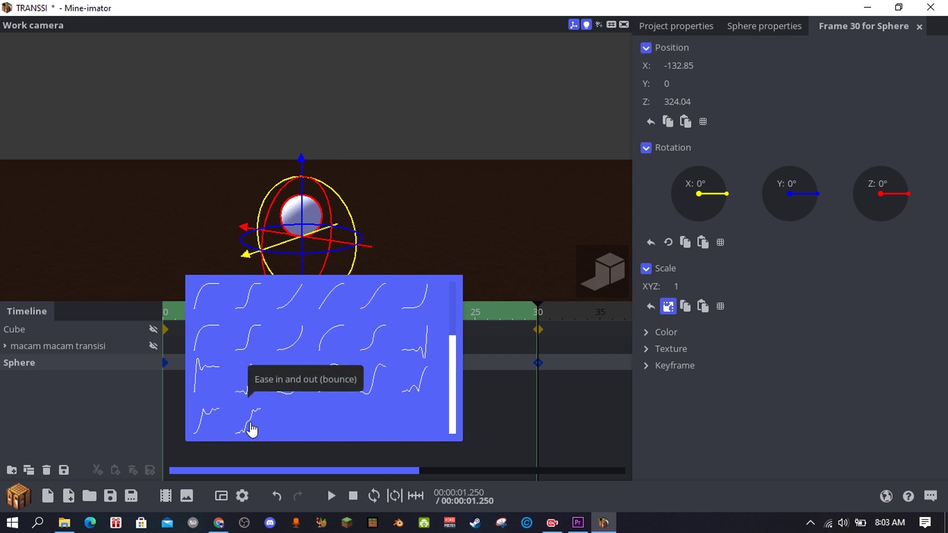
click(176, 281)
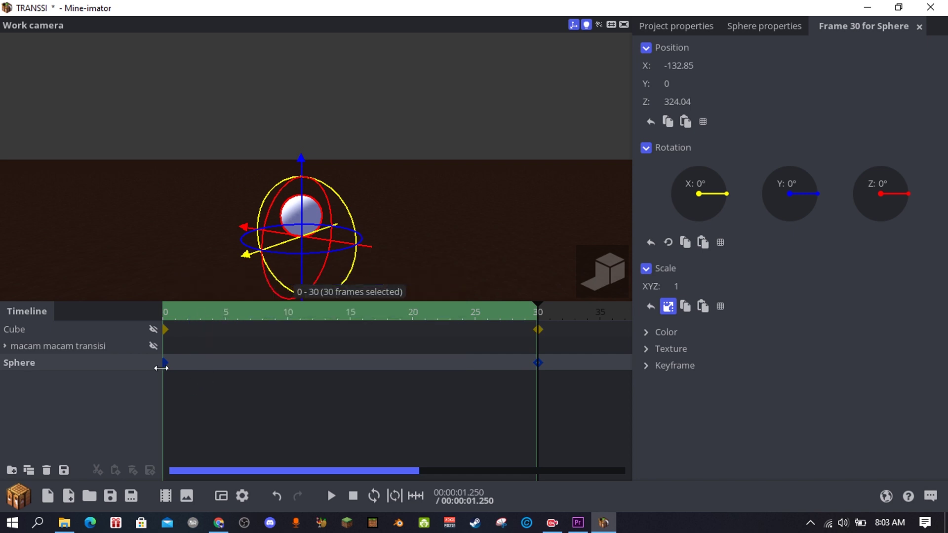
right_click(165, 365)
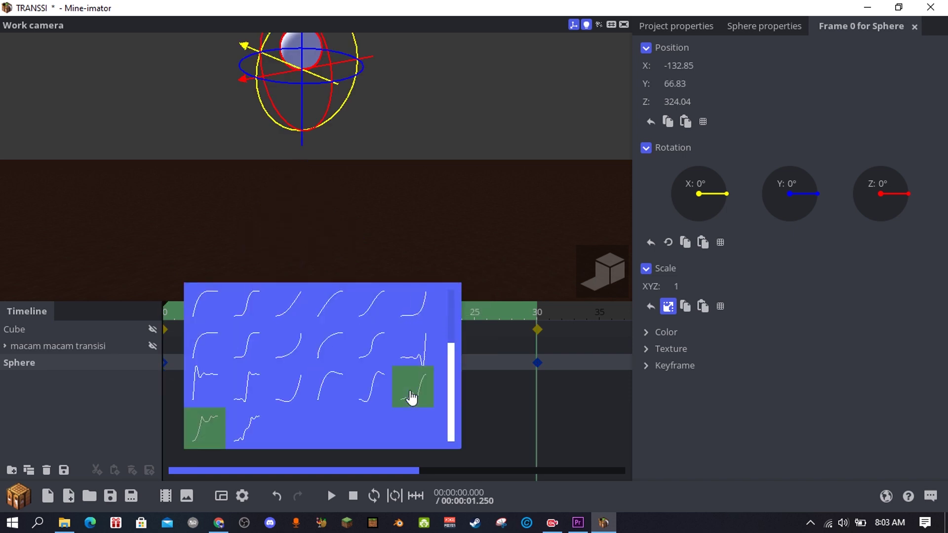
click(410, 392)
click(307, 212)
drag(307, 213, 307, 197)
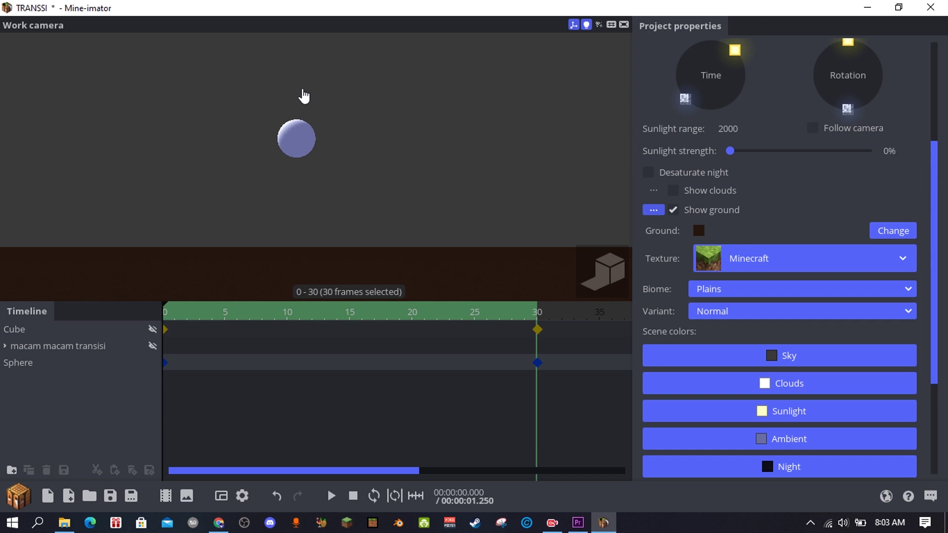
key(space)
Set the sphere's frame 0 transition to Ease in and out (bounce) and play the result.
right_click(166, 365)
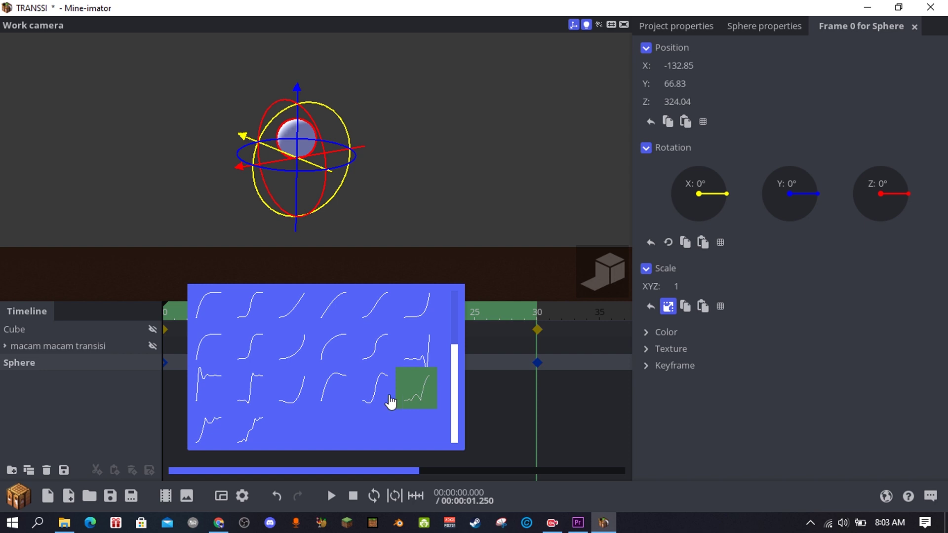
click(258, 437)
click(212, 254)
right_drag(213, 254, 212, 253)
key(space)
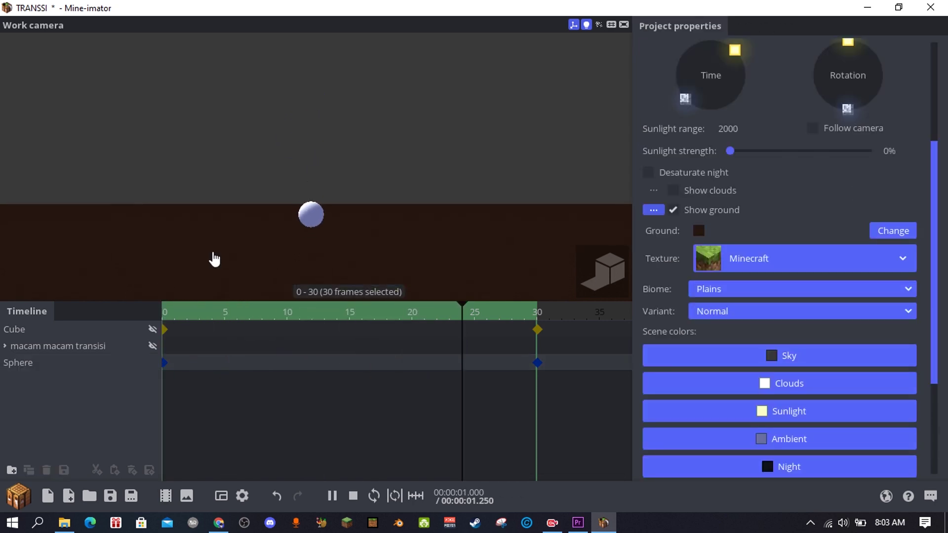
Switch the sphere's frame 0 transition back to Ease out (bounce) and play the animation.
double_click(166, 364)
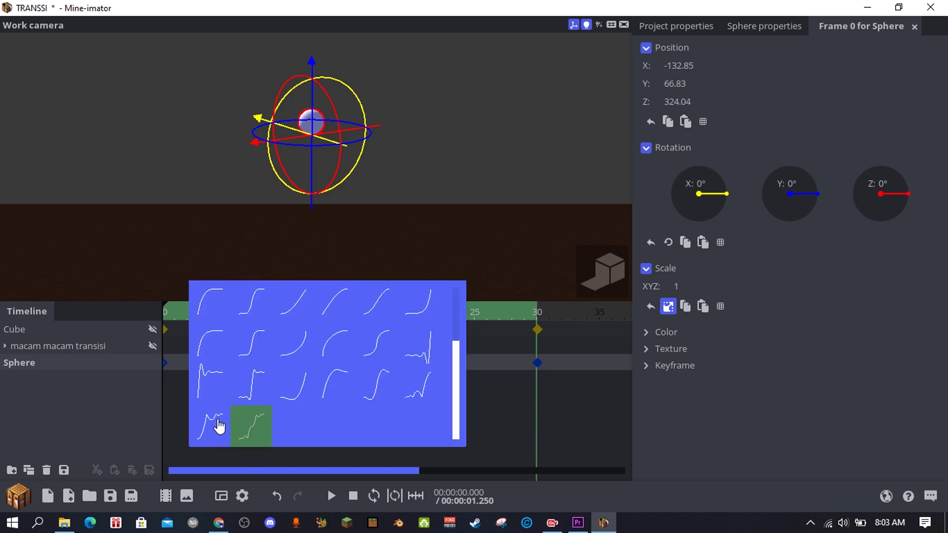
click(224, 377)
click(214, 402)
key(space)
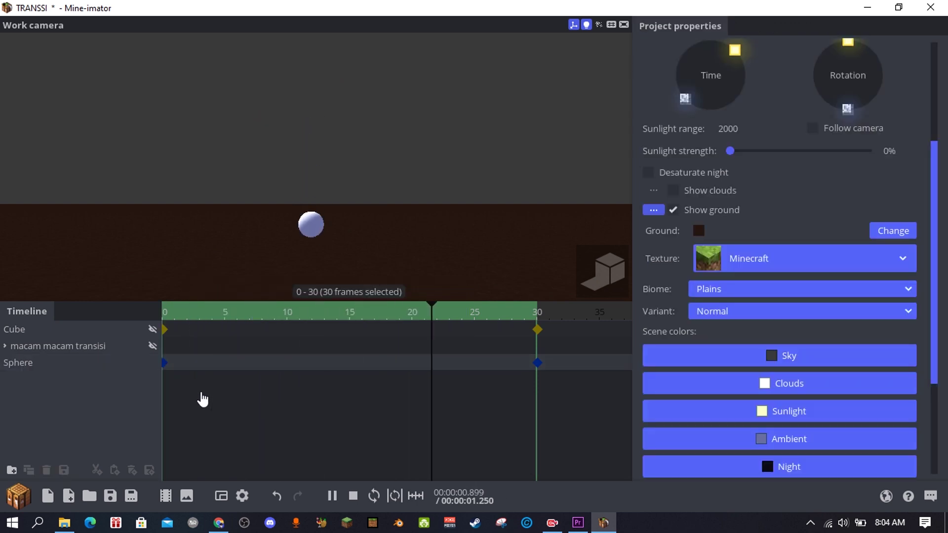
Return to frame 0, place the sphere in a new folder and expand that folder.
click(42, 364)
middle_drag(393, 223, 385, 227)
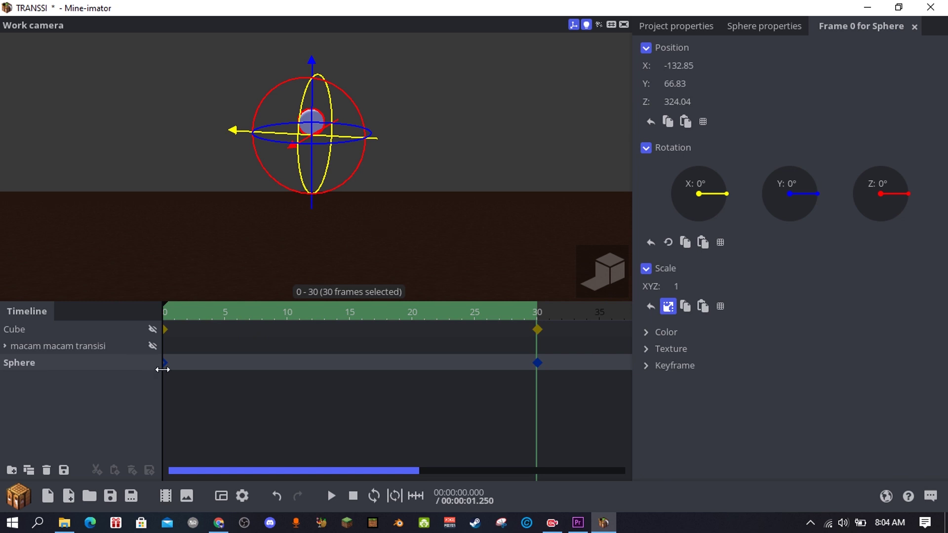
mouse_move(192, 317)
mouse_down()
mouse_move(415, 349)
mouse_move(64, 351)
mouse_up()
key(ctrl+f)
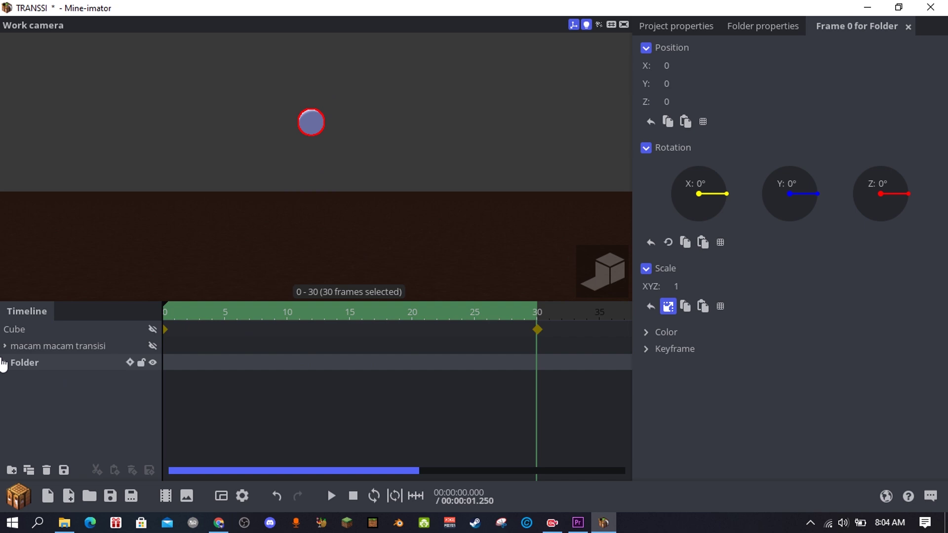
click(5, 363)
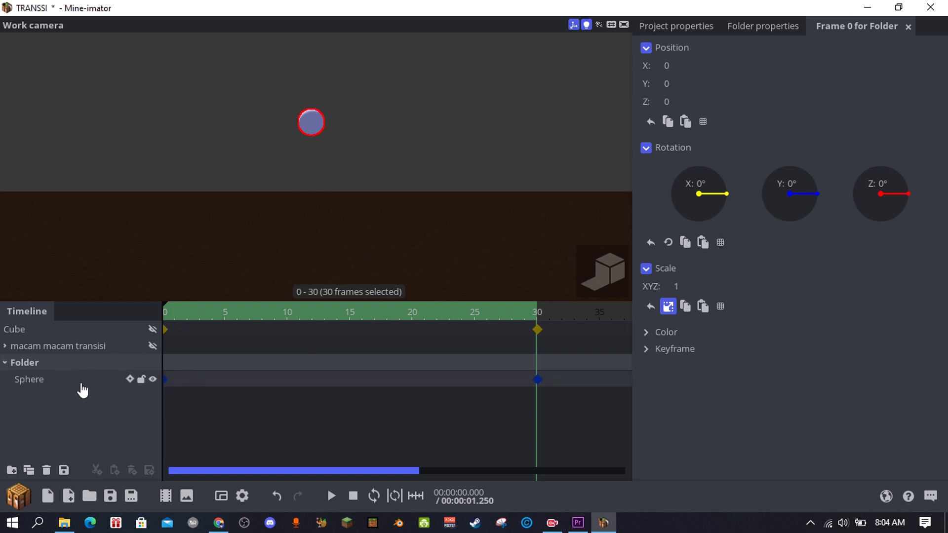
Keyframe the folder at frame 0, shift it horizontally at frame 30, and reselect its frame 0 keyframe.
click(165, 368)
mouse_move(267, 232)
right_down()
mouse_move(252, 237)
mouse_move(306, 274)
mouse_move(356, 261)
mouse_move(419, 269)
mouse_move(381, 281)
mouse_move(311, 238)
mouse_move(265, 236)
right_up()
drag(187, 328, 537, 361)
drag(387, 238, 61, 218)
click(195, 234)
drag(239, 314, 82, 328)
click(165, 364)
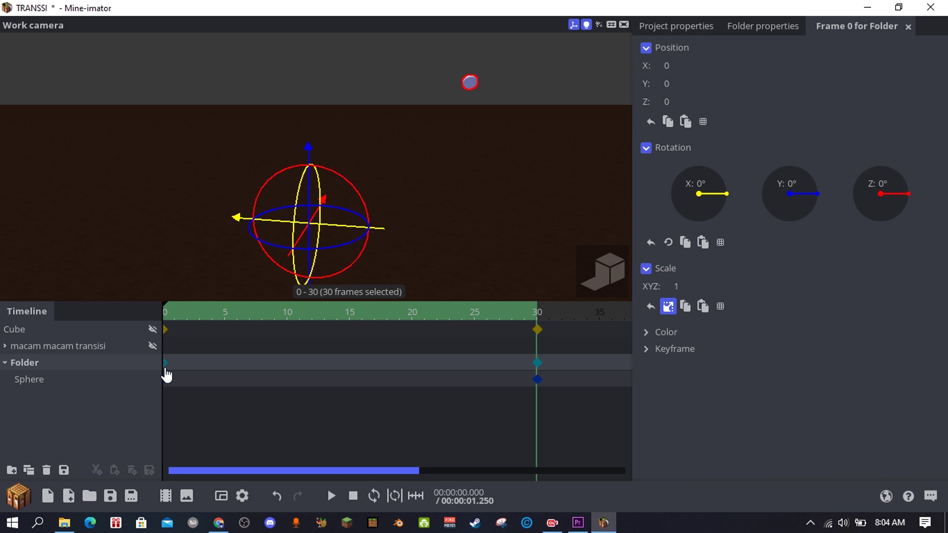
Review the transition choices for the folder's frame 0 keyframe and play the sphere's combined motion.
right_click(165, 367)
click(152, 257)
click(152, 259)
key(space)
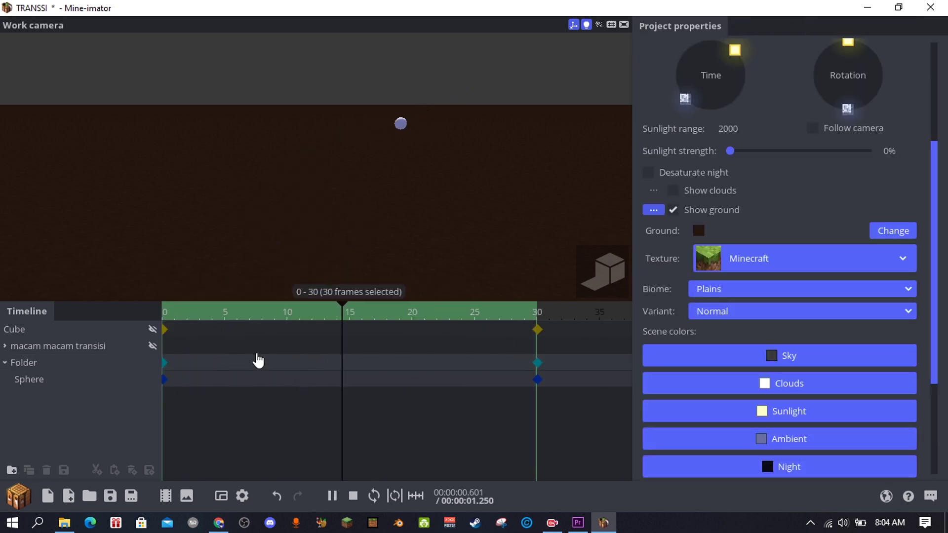
key(space)
key(space)
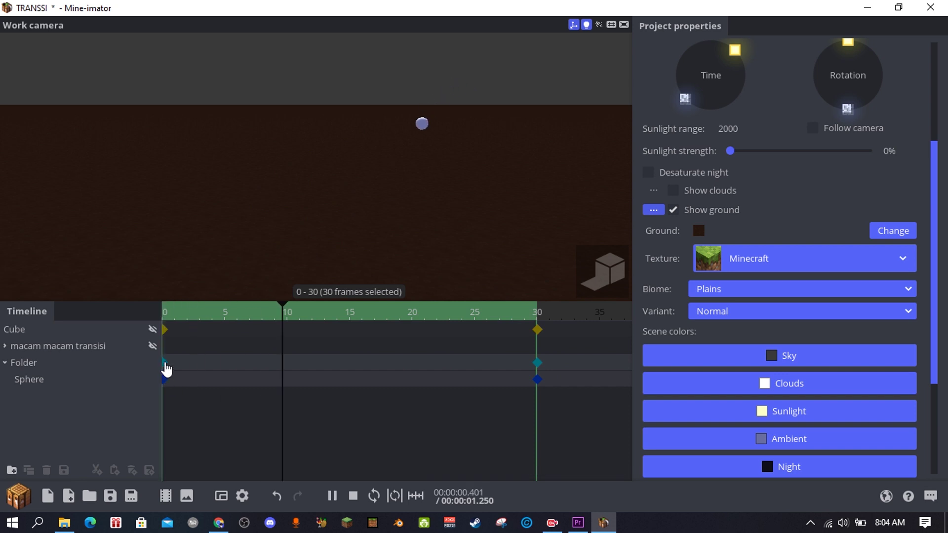
key(space)
right_click(164, 362)
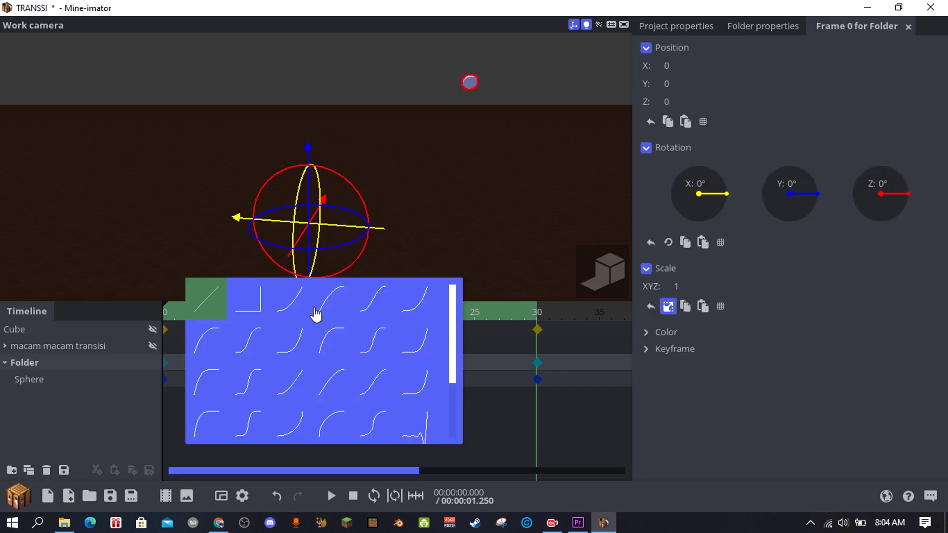
click(139, 276)
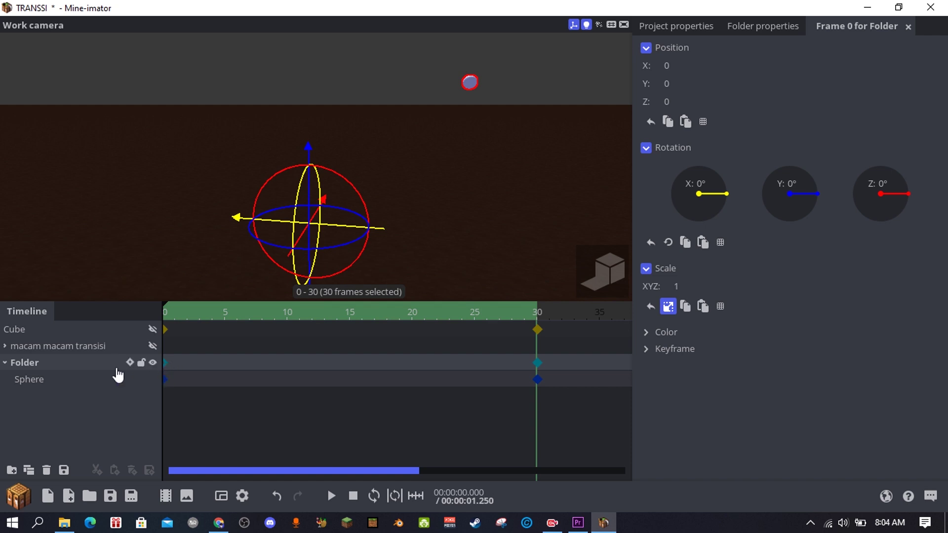
Compare the frame 0 keyframes of the sphere and its parent folder.
click(167, 382)
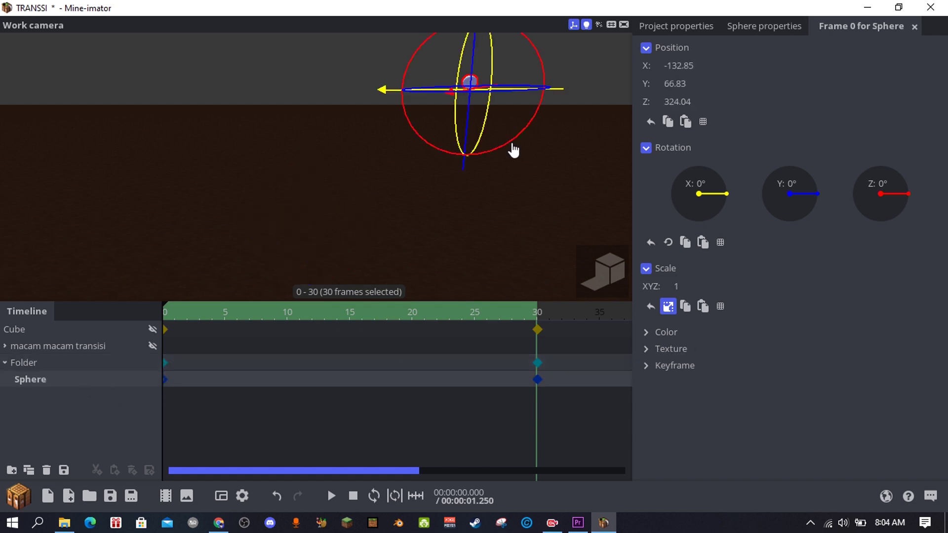
click(165, 380)
click(55, 363)
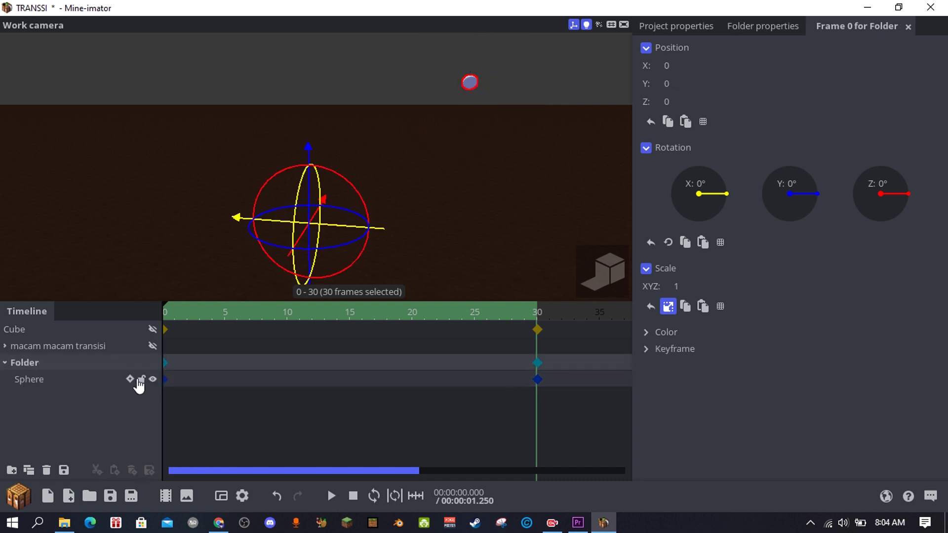
click(49, 382)
click(48, 383)
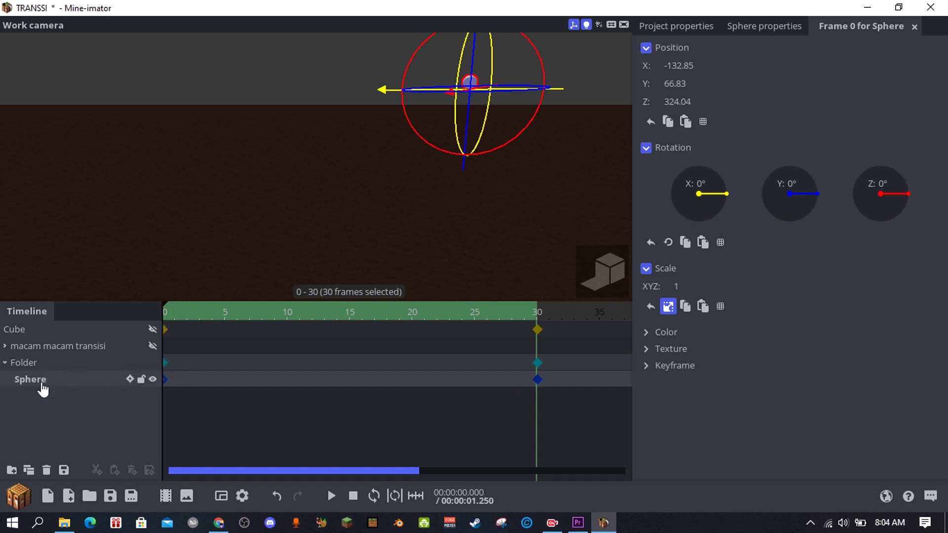
drag(448, 142, 382, 190)
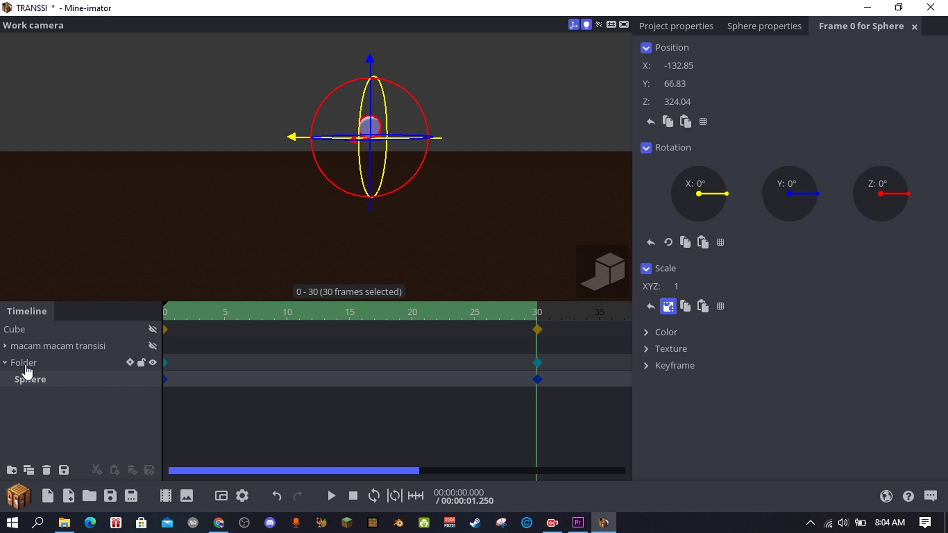
double_click(48, 369)
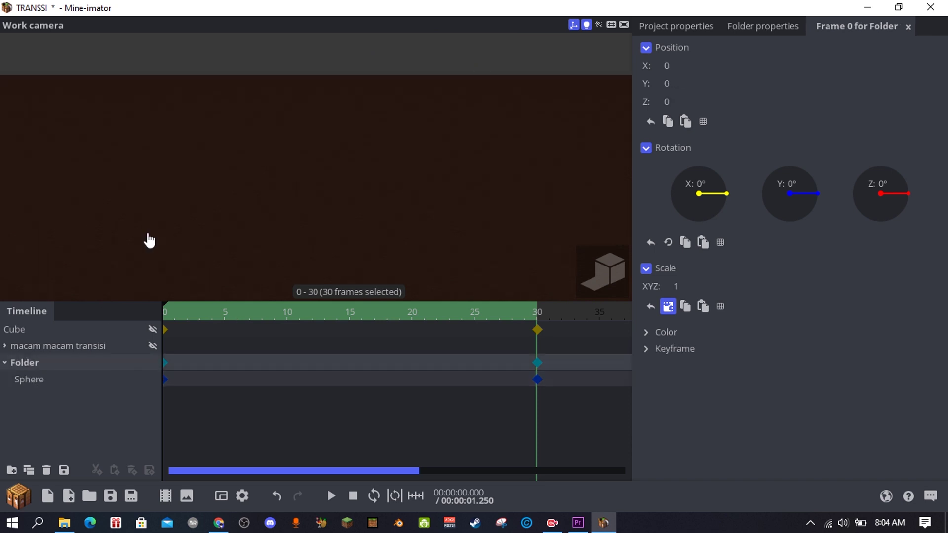
Check the folder's frame 0 transition choices again and replay the bounce animation.
right_click(164, 370)
click(373, 392)
click(326, 227)
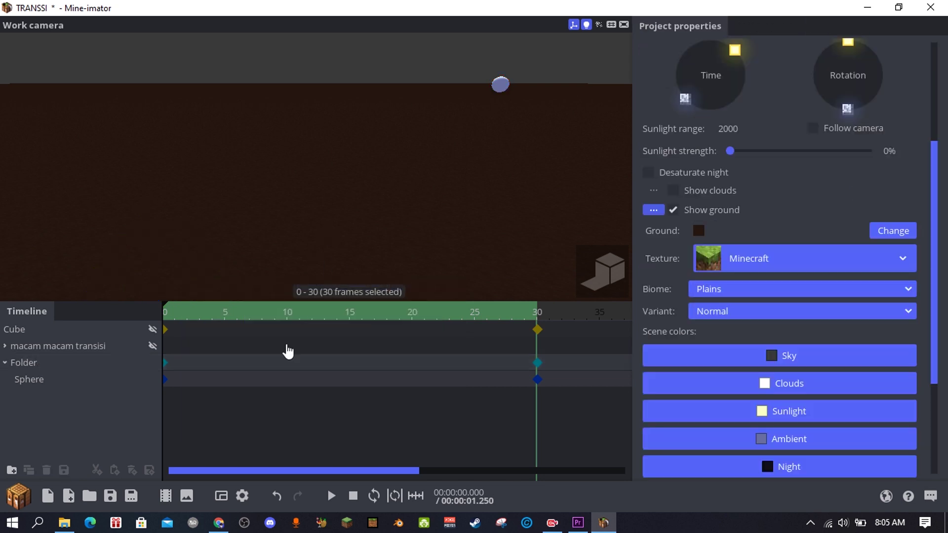
key(space)
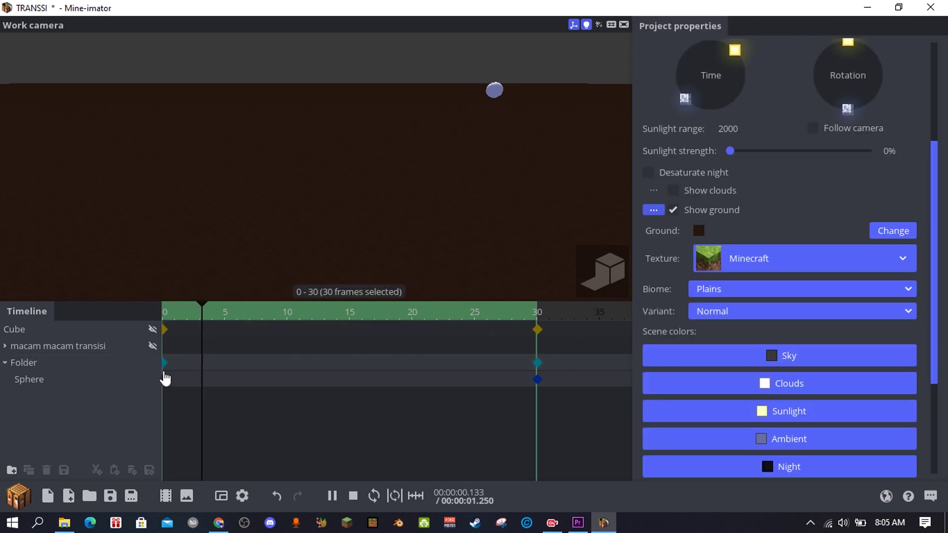
key(space)
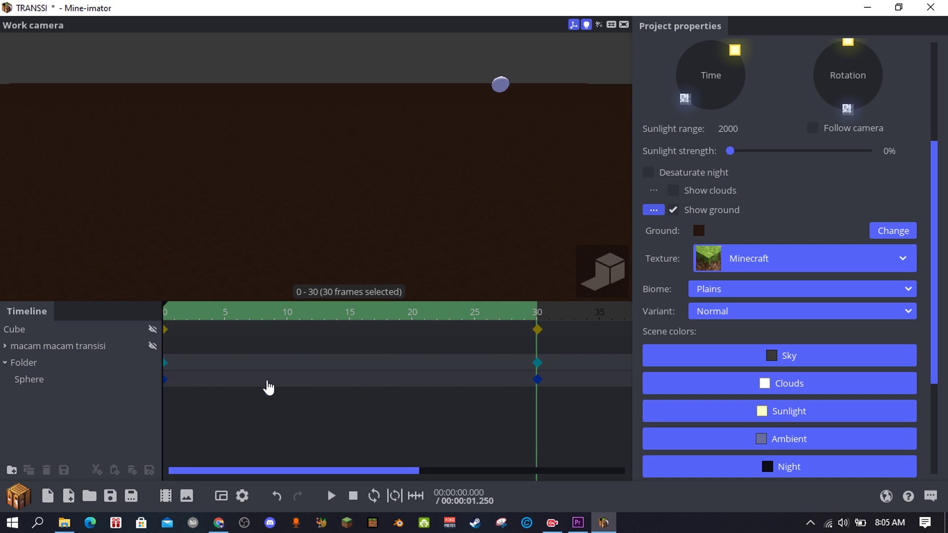
Examine the transition set on the sphere's frame 0 keyframe and go to frame 8.
click(165, 380)
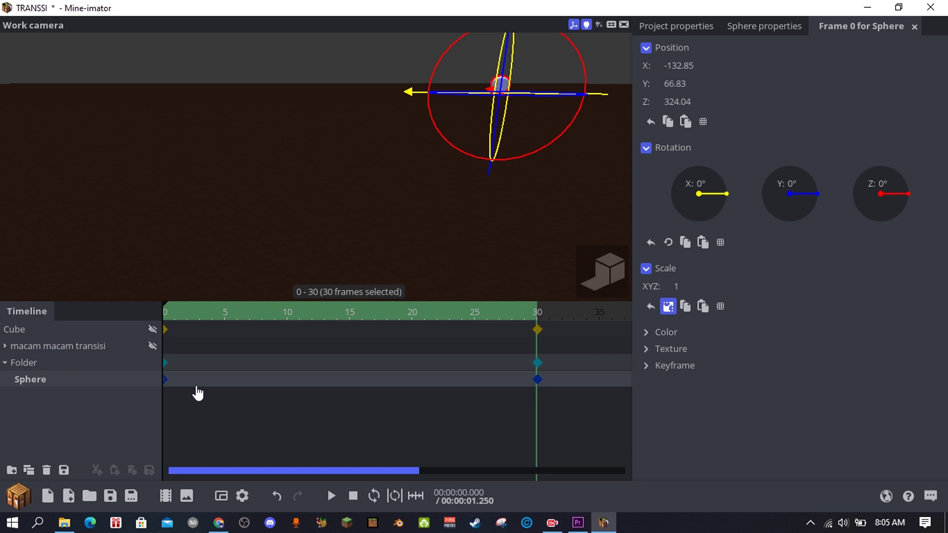
right_click(163, 380)
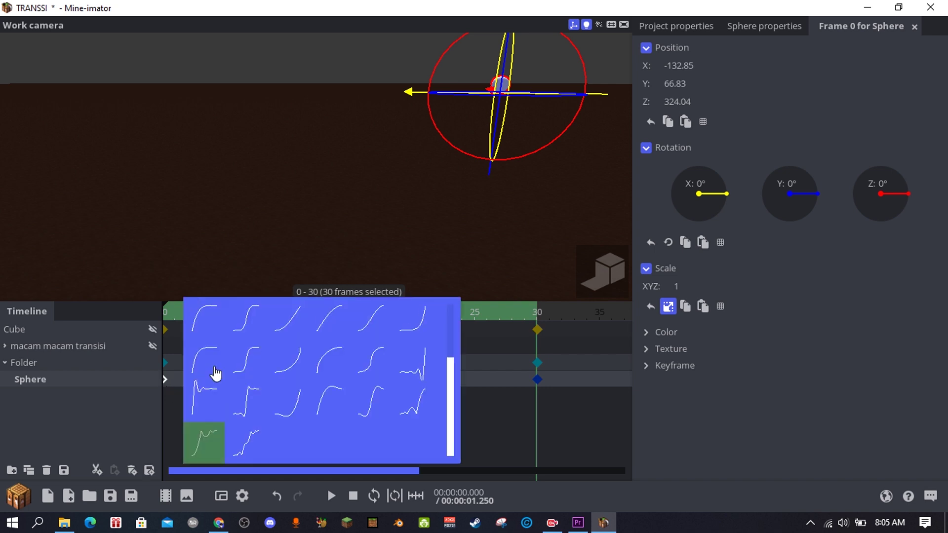
click(171, 385)
click(197, 314)
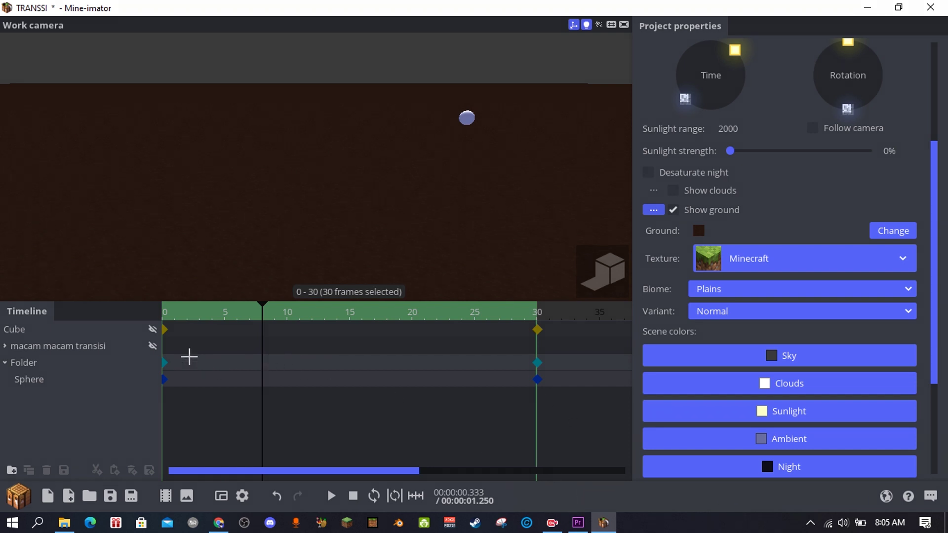
drag(181, 356, 526, 389)
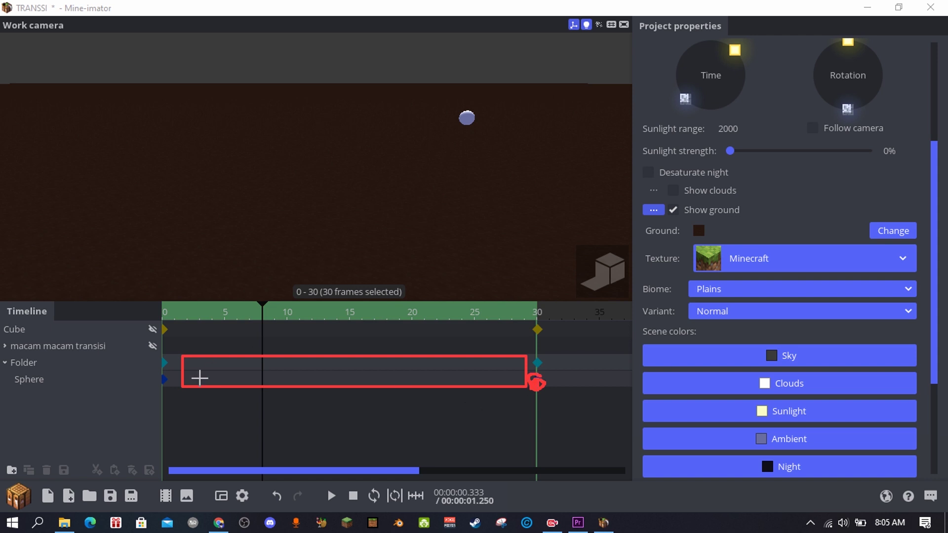
drag(162, 376, 168, 382)
drag(243, 353, 507, 344)
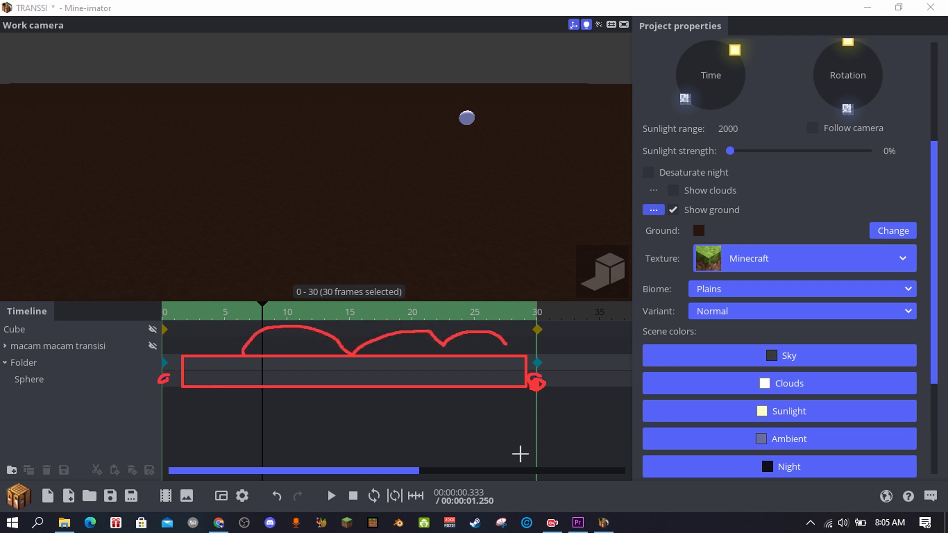
click(734, 497)
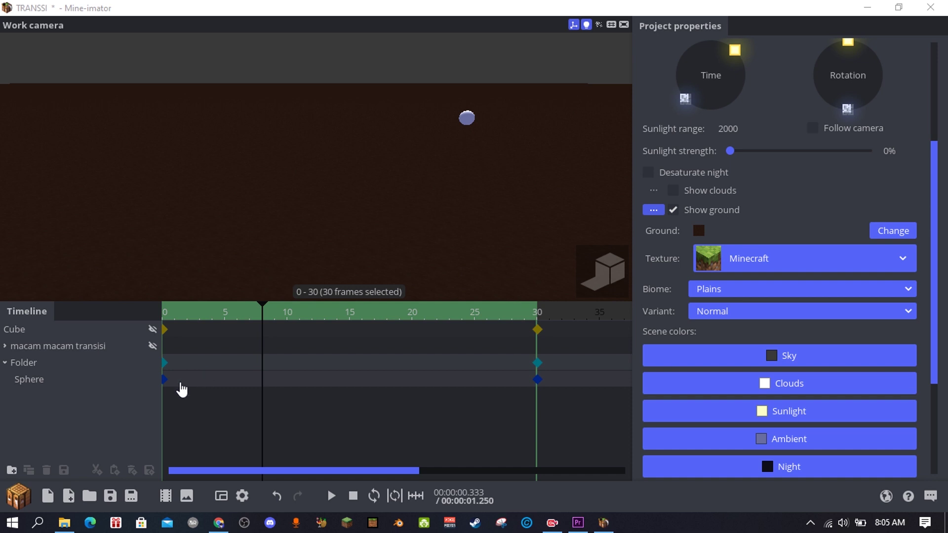
Examine the transitions assigned to the sphere's frame 30 and frame 0 keyframes.
right_click(537, 381)
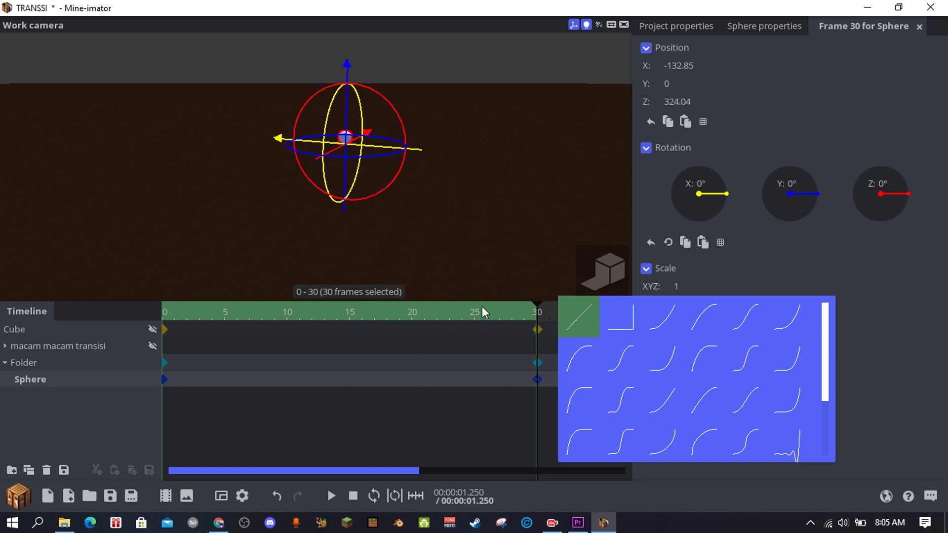
click(581, 416)
drag(220, 313, 123, 341)
click(166, 380)
key(Right)
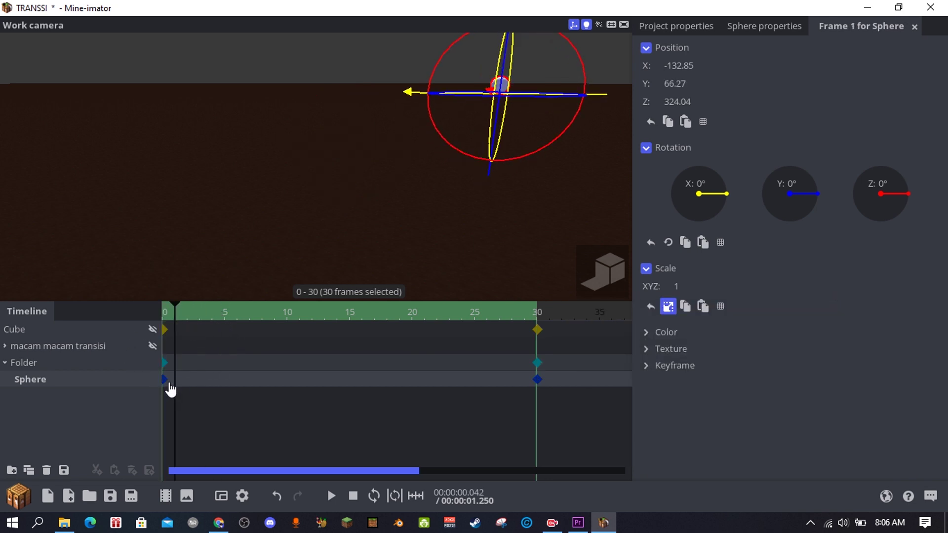
right_click(167, 381)
click(141, 382)
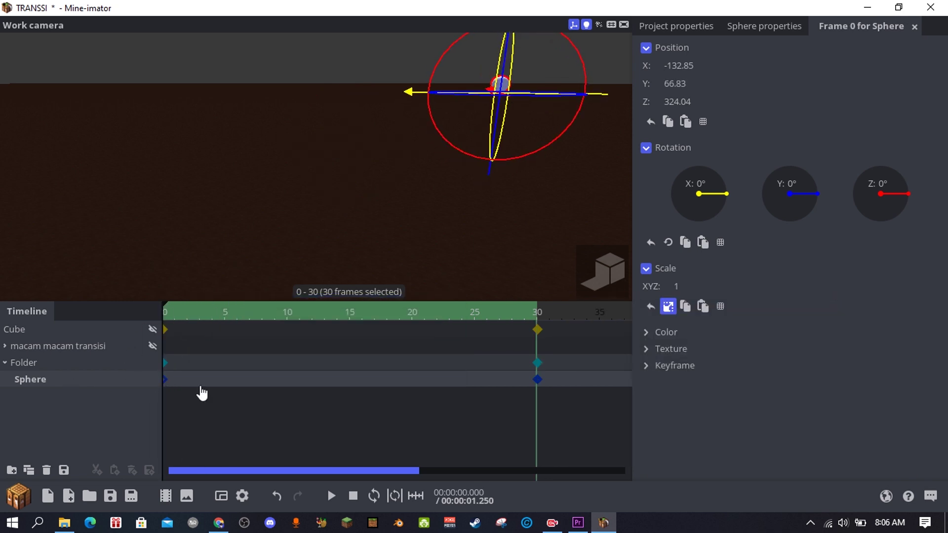
click(201, 390)
Hide and collapse the folder, make the cube visible, and play its animation.
click(74, 365)
click(153, 362)
click(5, 363)
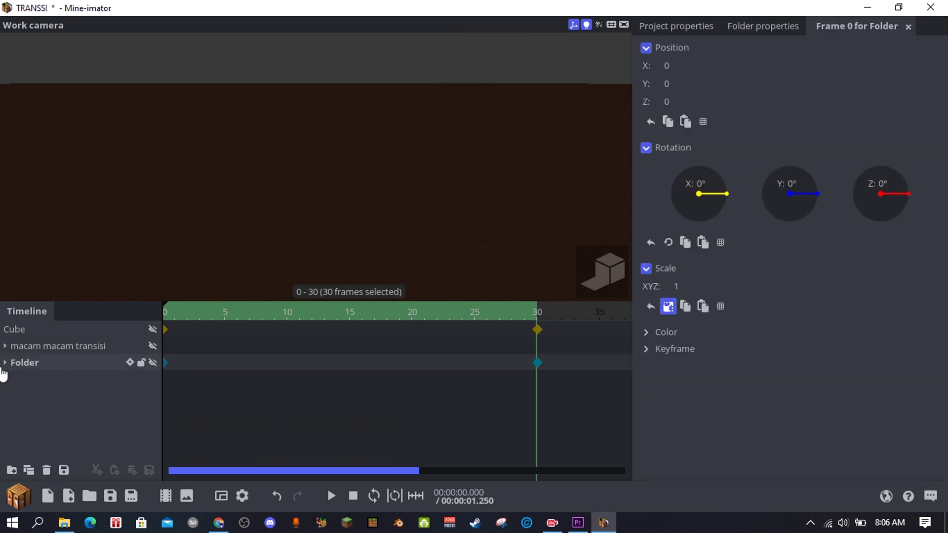
click(152, 329)
key(space)
key(space)
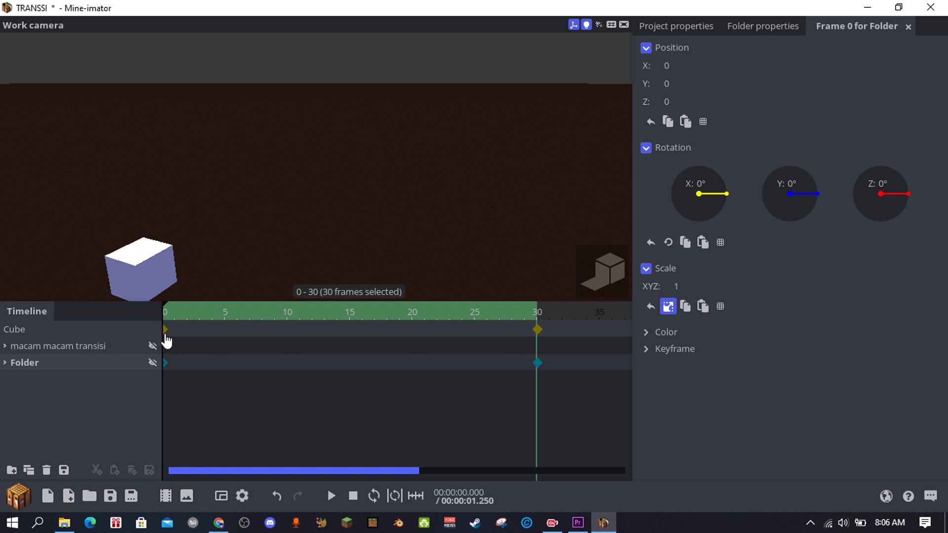
Inspect the transition choices on the cube's frame 0 and frame 30 keyframes.
right_click(325, 332)
click(330, 277)
right_click(330, 329)
click(229, 266)
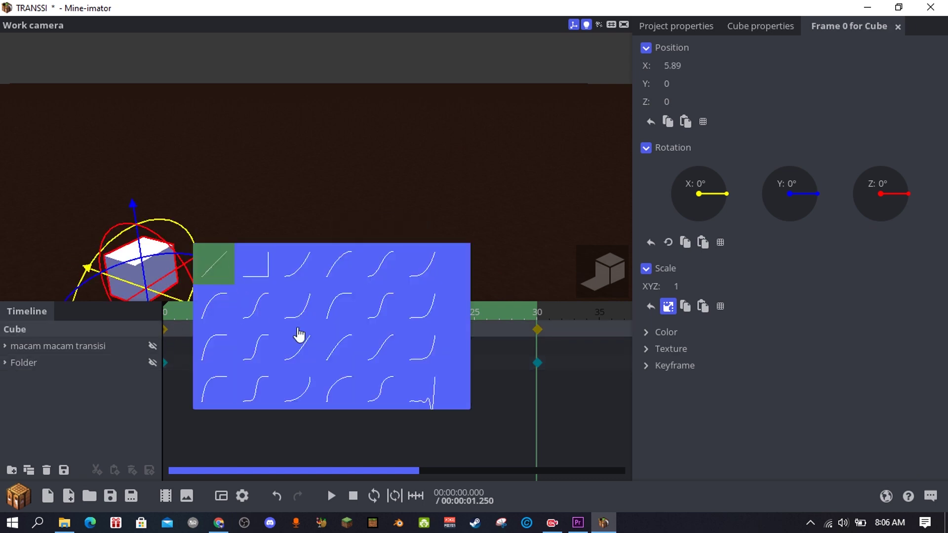
right_click(164, 330)
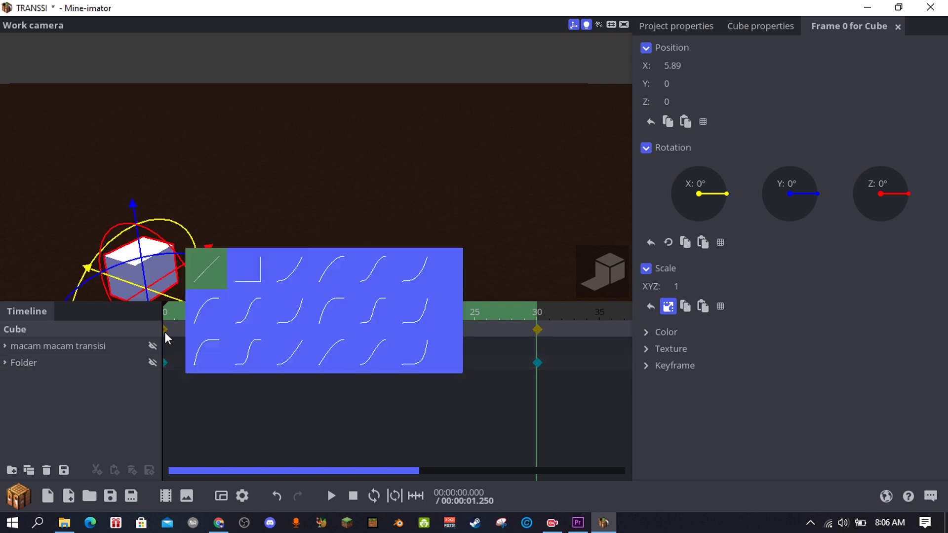
right_click(536, 329)
click(705, 303)
click(470, 323)
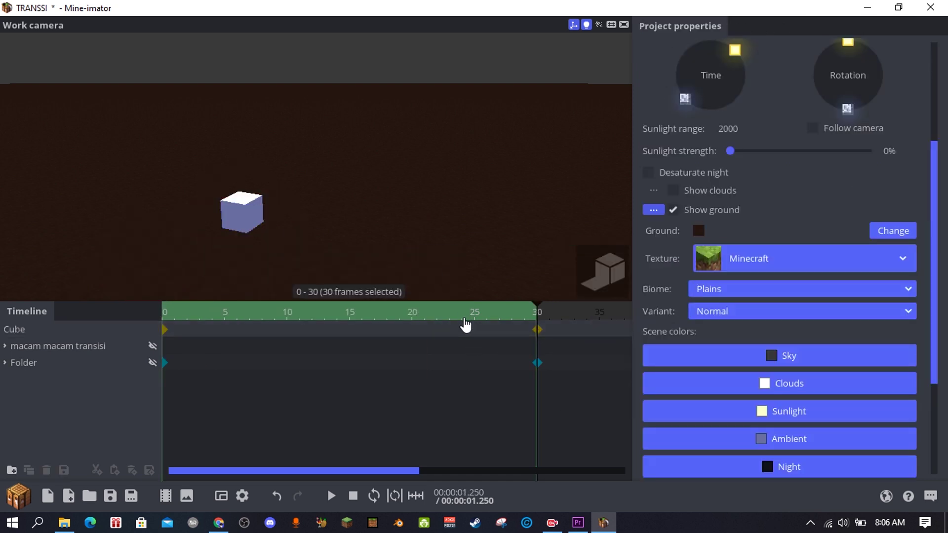
Play the cube's animation and clear the 0–30 frame playback range from the timeline.
key(space)
scroll(376, 349, down, 5)
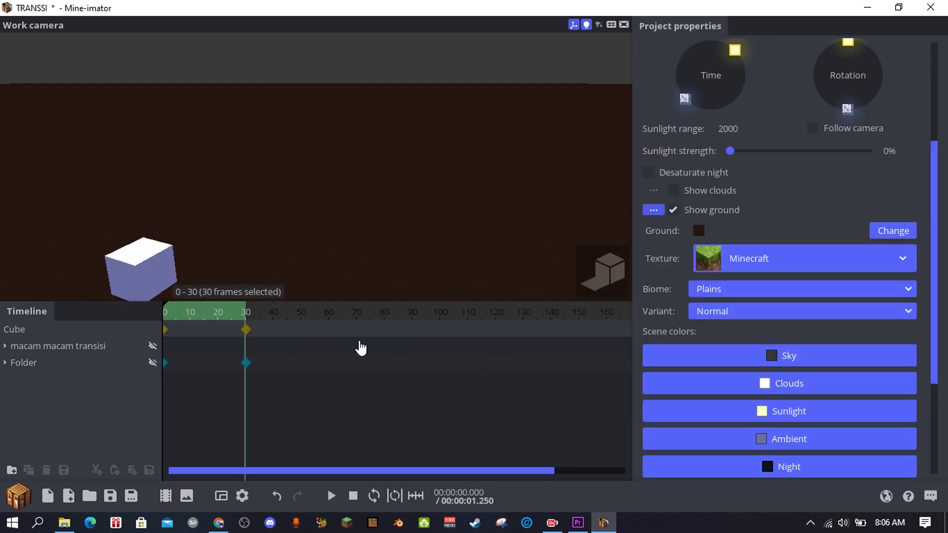
scroll(359, 344, down, 3)
right_drag(185, 314, 183, 315)
right_click(179, 314)
Add a cube keyframe at frame 64 and reposition the cube at that frame.
drag(220, 333, 207, 333)
scroll(207, 334, up, 5)
middle_drag(207, 333, 268, 322)
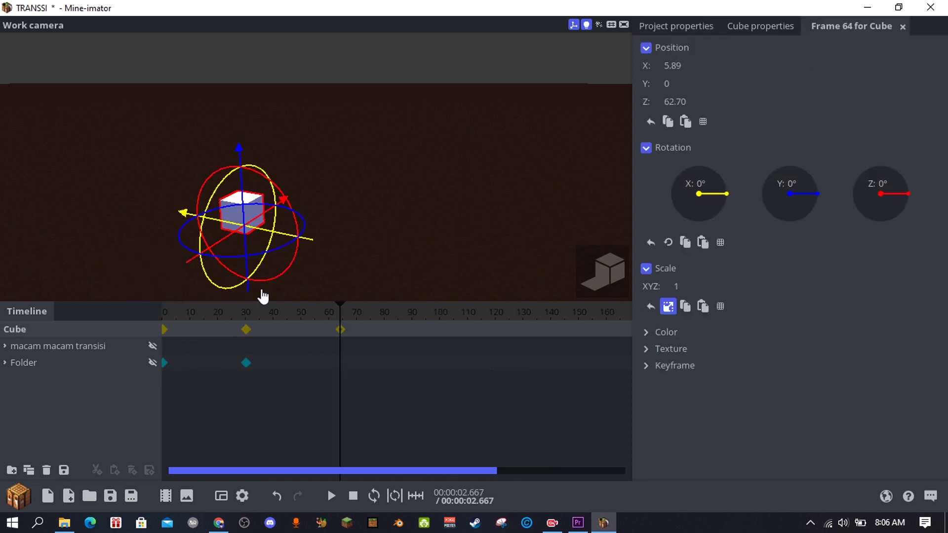
click(295, 329)
click(345, 330)
drag(225, 248, 307, 216)
Play the cube's extended motion from frame 0 and delete its frame 64 keyframe.
click(321, 324)
drag(321, 317, 76, 332)
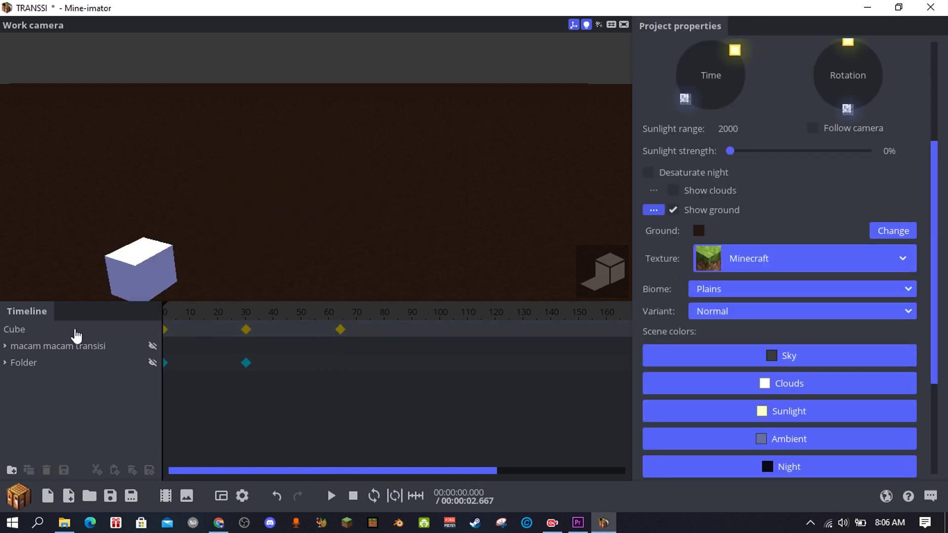
key(space)
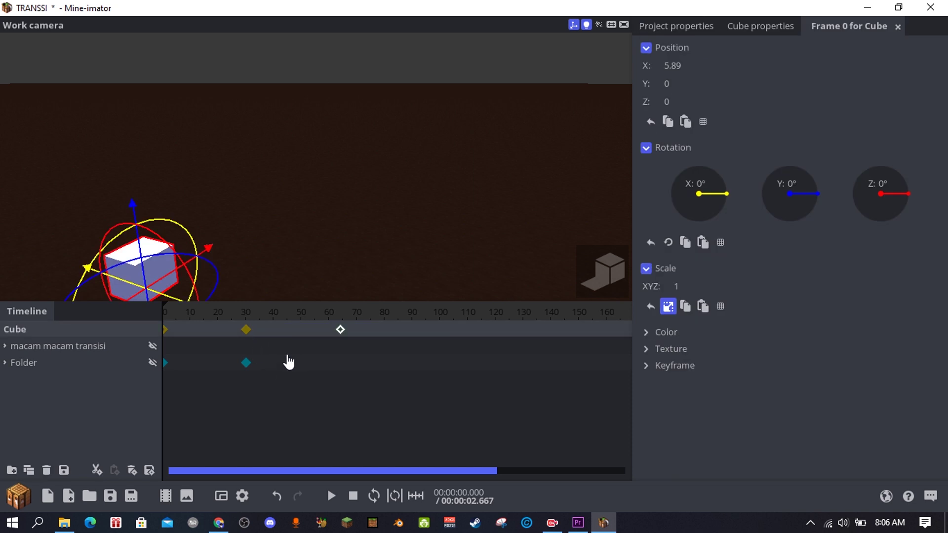
click(133, 470)
Review the cube's frame 0 transition choices and select its frame 30 keyframe.
right_click(166, 331)
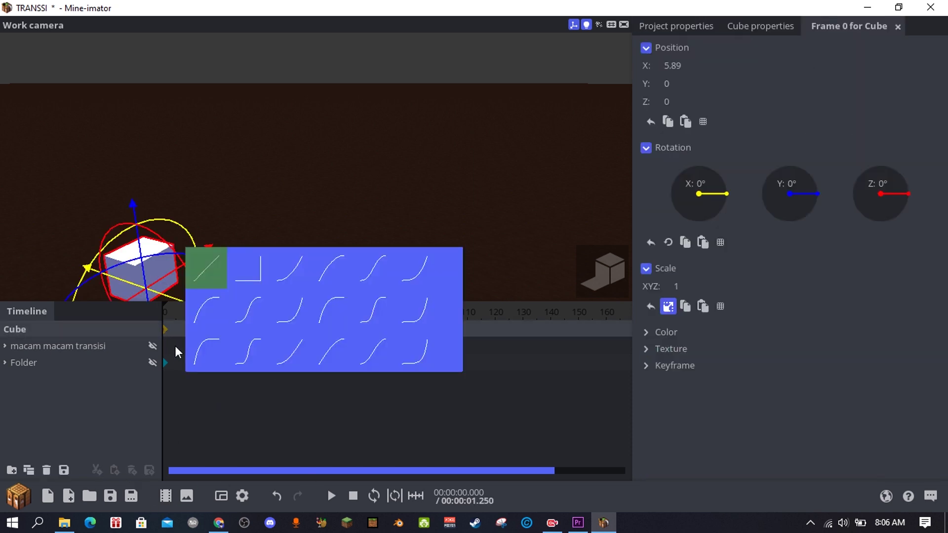
click(166, 333)
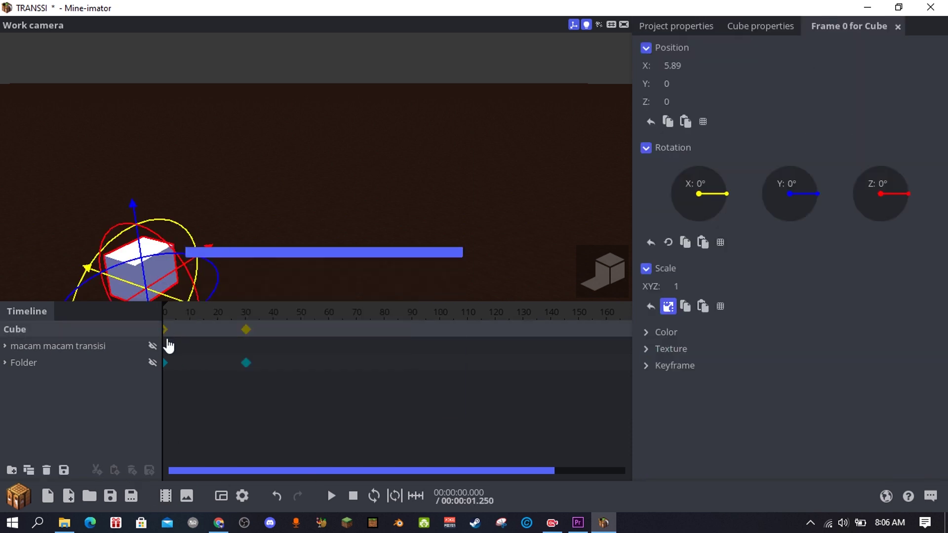
right_click(165, 330)
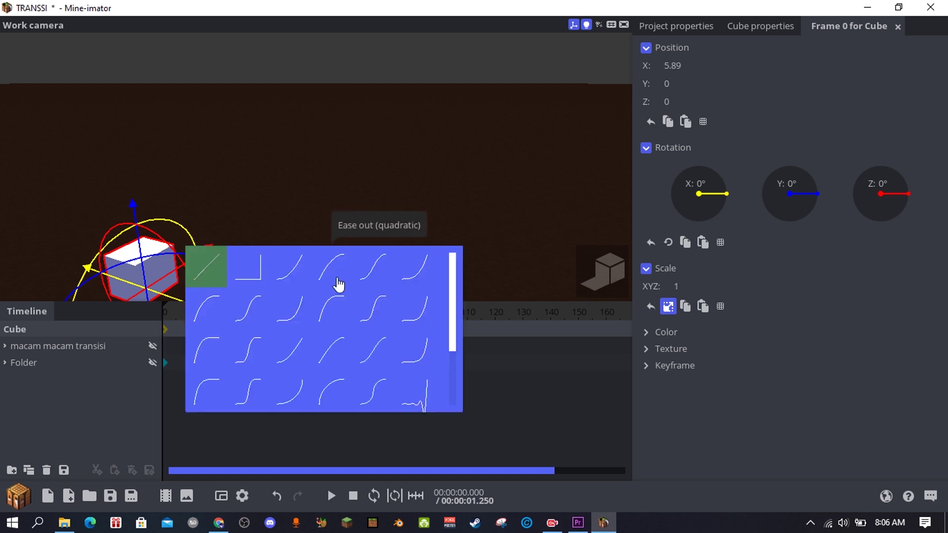
click(303, 193)
drag(170, 322, 243, 316)
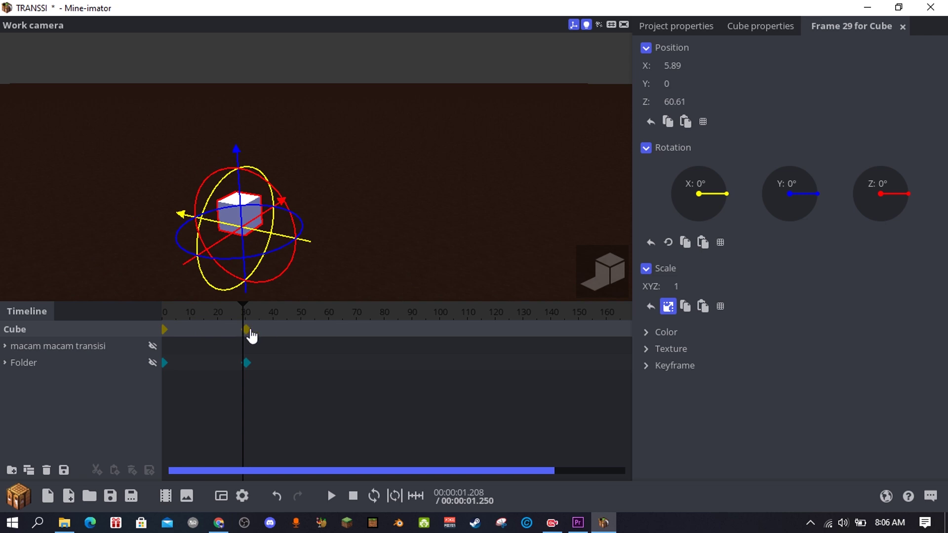
click(249, 330)
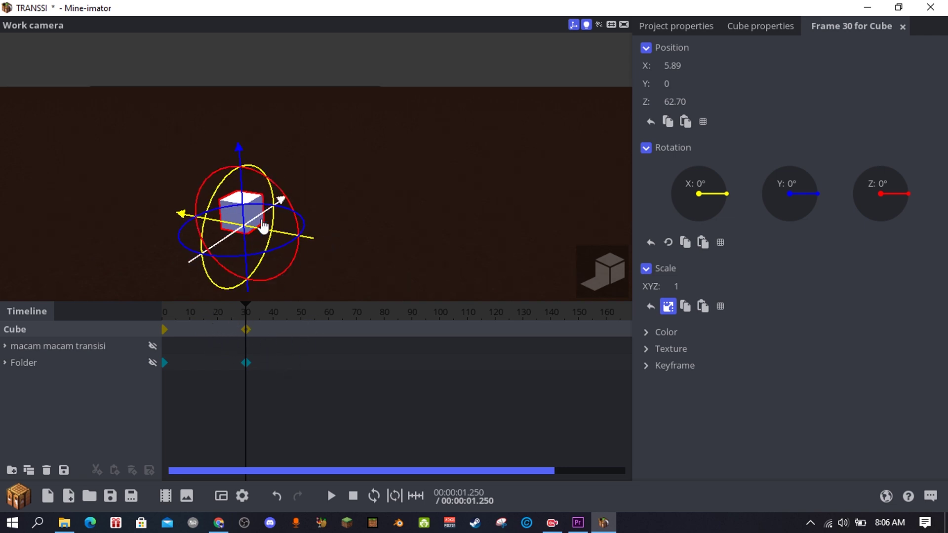
Move the cube sideways at frame 30 to X -78.40 and play the motion from frame 0.
drag(286, 233, 311, 271)
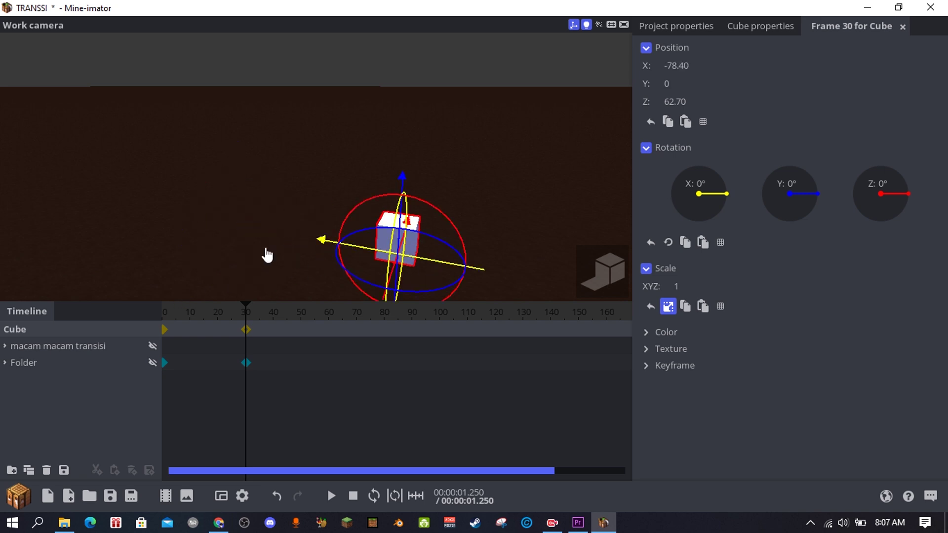
click(311, 271)
drag(247, 326, 124, 355)
drag(157, 236, 183, 285)
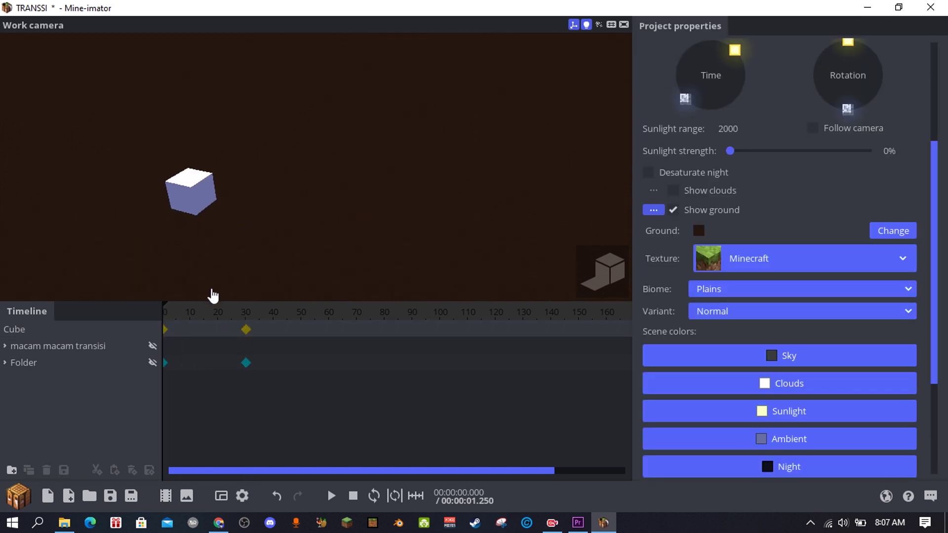
key(space)
Reposition the cube's frame 30 keyframe to about X 47.53 and Y 53.28, and play the motion from frame 0.
click(245, 329)
drag(398, 201, 217, 158)
click(303, 227)
drag(243, 304, 123, 323)
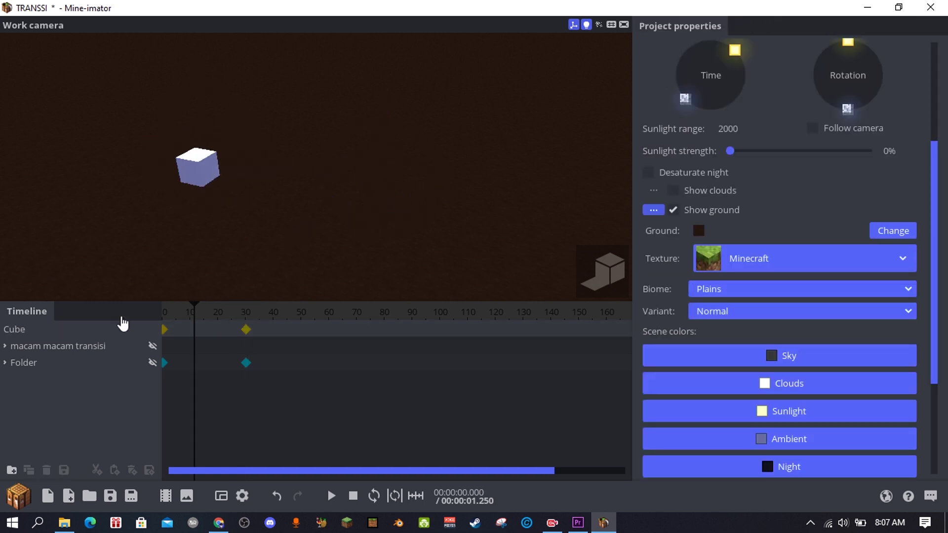
click(246, 329)
drag(201, 116, 191, 35)
click(264, 257)
key(space)
drag(254, 314, 163, 323)
key(space)
drag(235, 313, 166, 338)
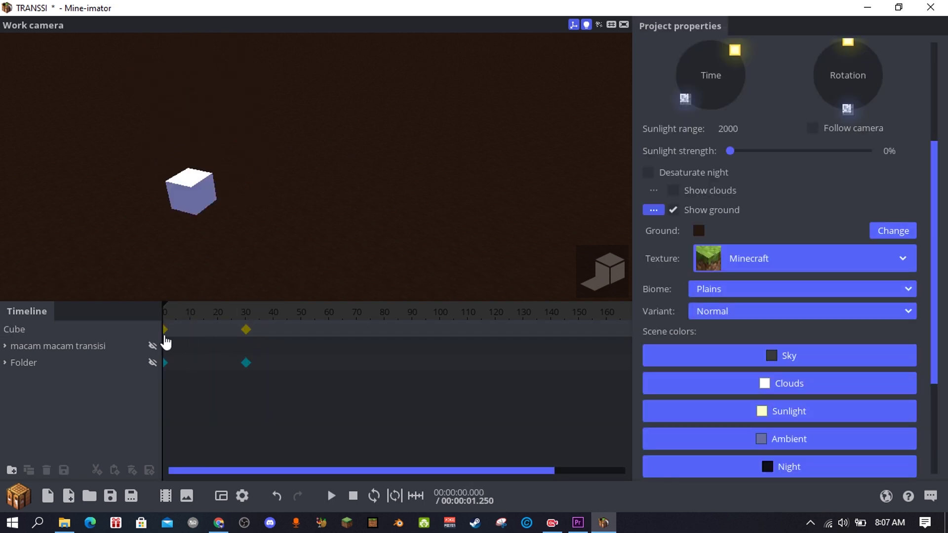
Set the color mix percent of the cube's frame 0 keyframe to 100% with the black mix color.
click(166, 330)
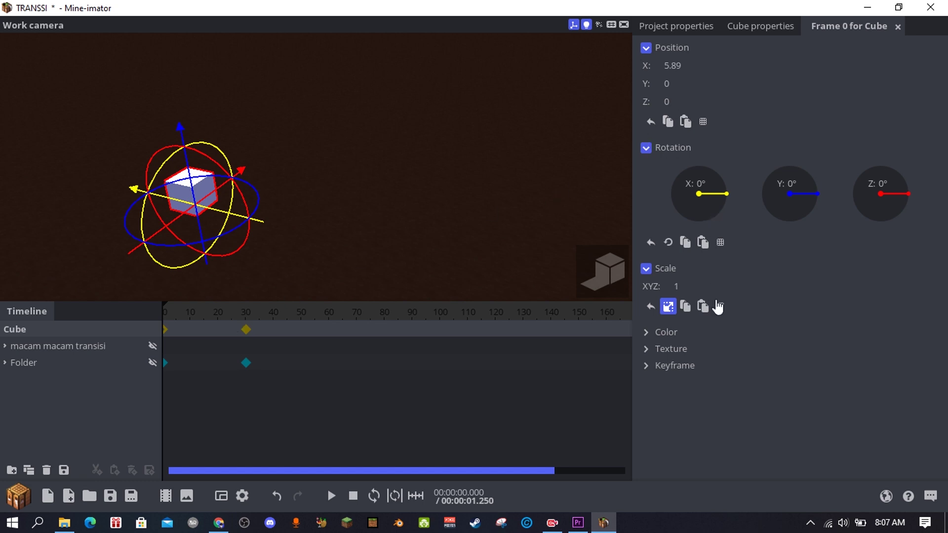
click(665, 341)
click(680, 338)
click(691, 349)
click(682, 354)
click(657, 340)
scroll(745, 415, down, 2)
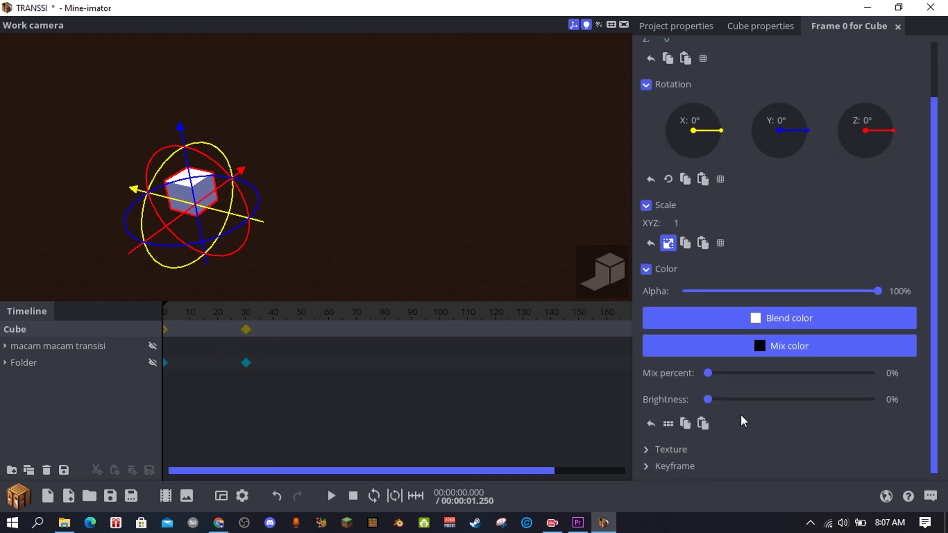
drag(709, 374, 875, 374)
Check the cube at frame 30 and play its color change from frame 0.
click(220, 345)
click(246, 329)
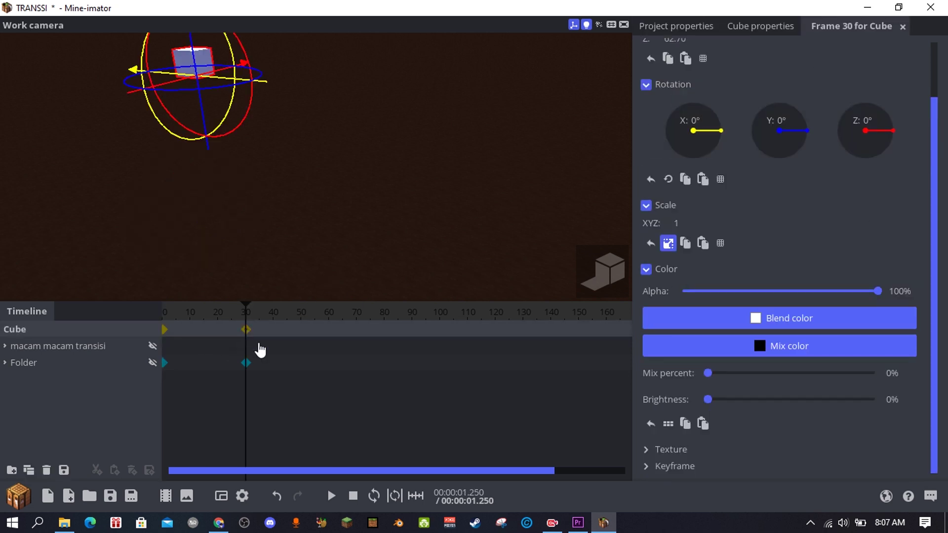
click(272, 208)
drag(272, 208, 269, 171)
drag(229, 311, 163, 312)
key(space)
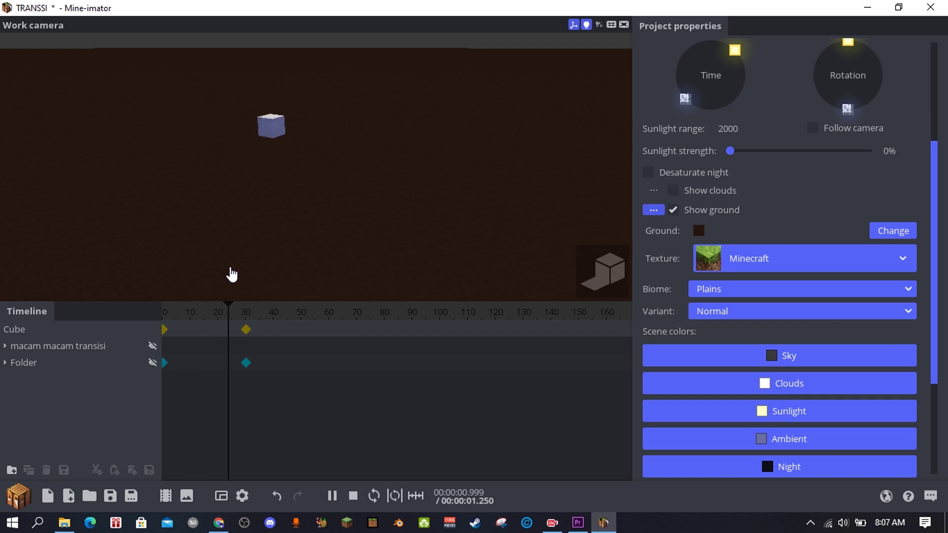
key(space)
Apply an S-shaped ease-in-out transition to the cube's frame 0 keyframe and play the animation.
click(165, 330)
right_click(165, 331)
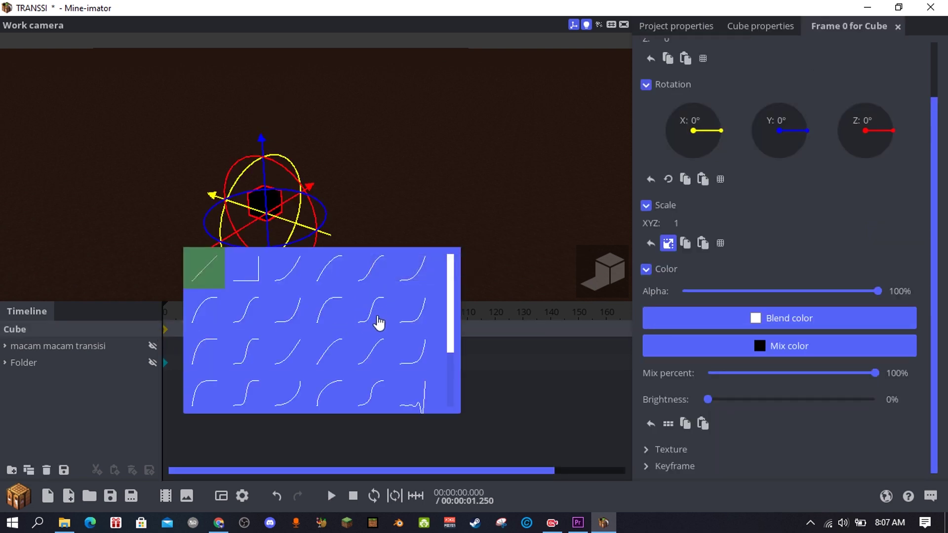
click(378, 321)
click(387, 248)
key(space)
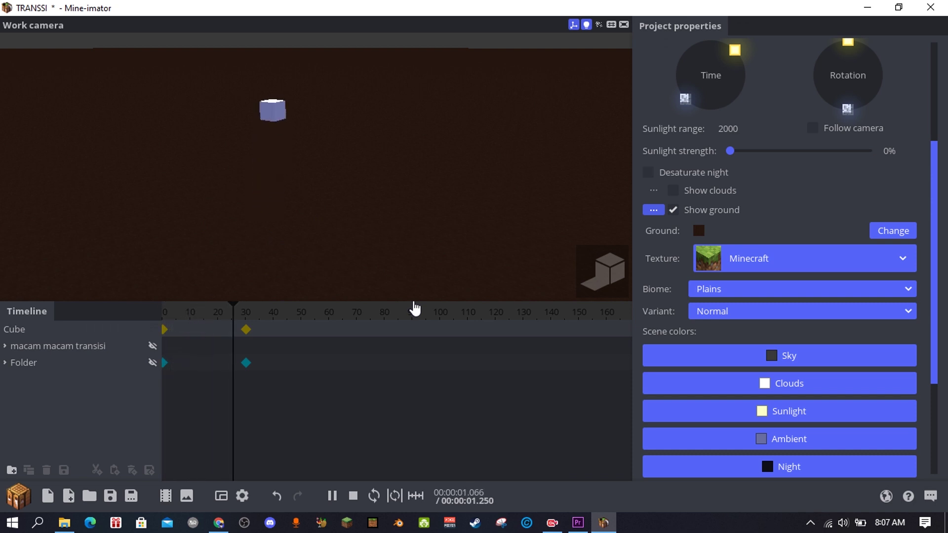
key(space)
key(space)
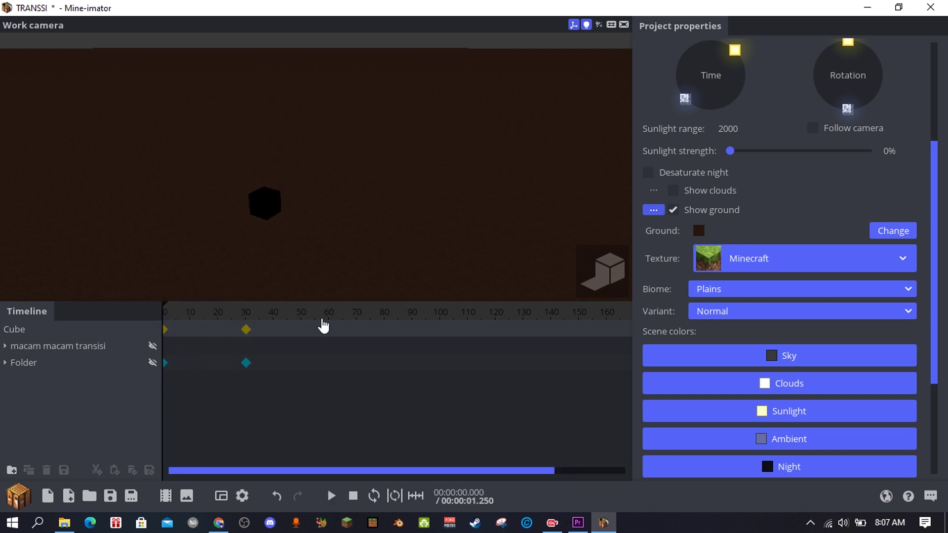
Inspect the cube's position and color mix values at frame 0 and at in-between frame 16.
mouse_move(154, 333)
click(166, 330)
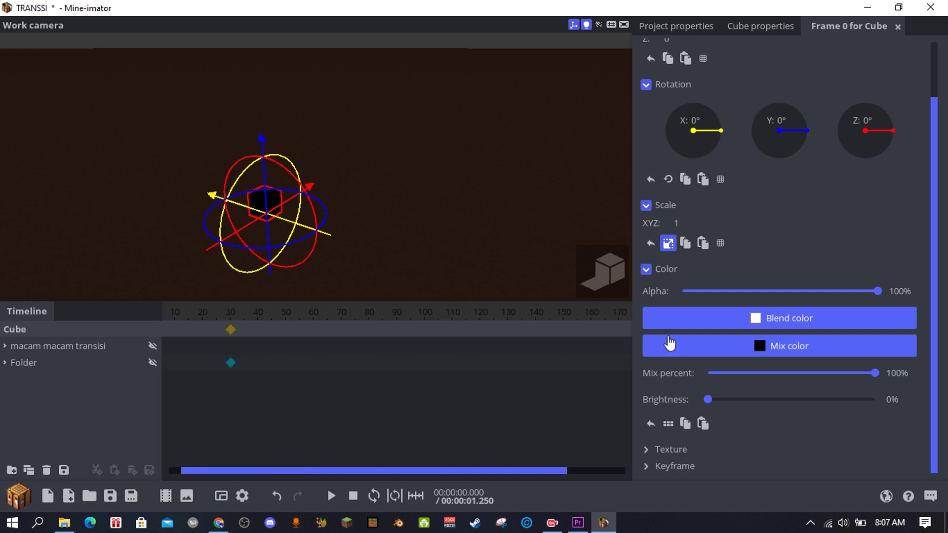
drag(295, 349, 509, 360)
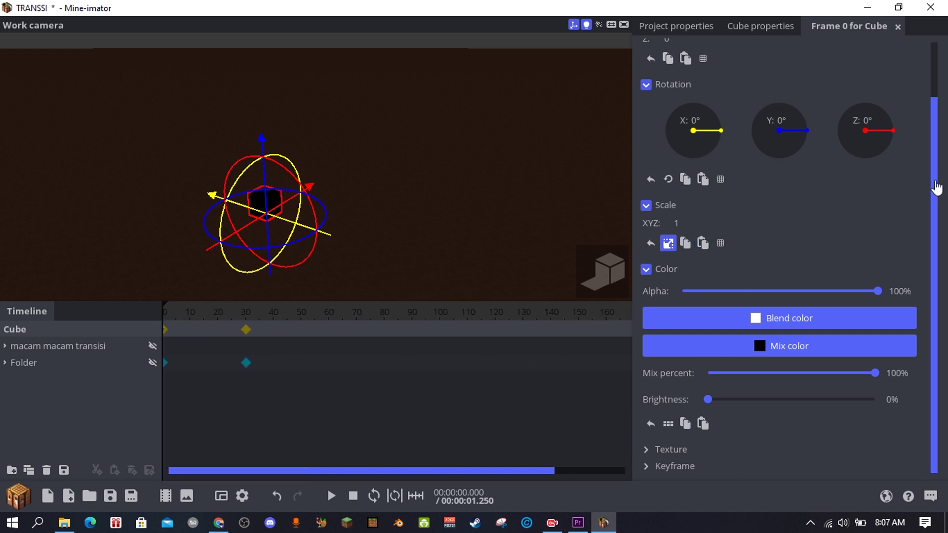
drag(941, 190, 937, 116)
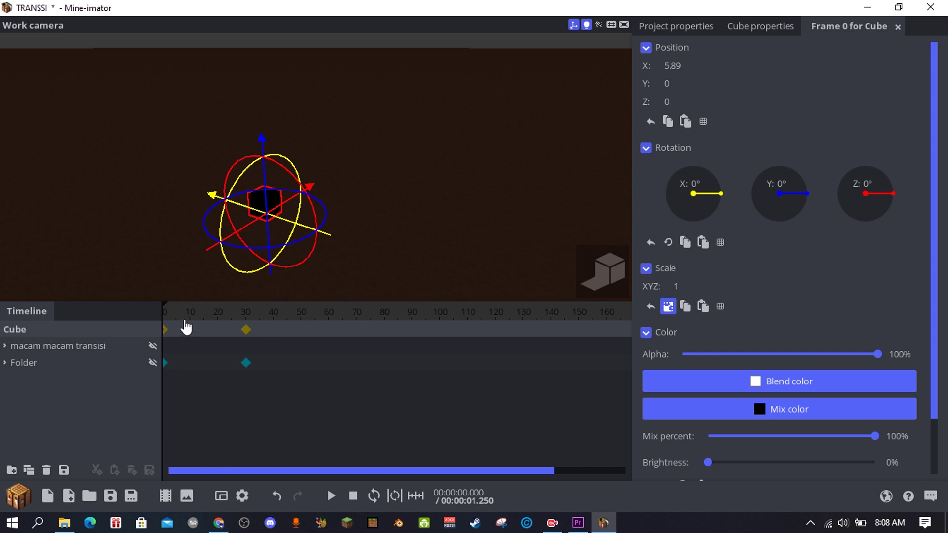
drag(186, 317, 206, 317)
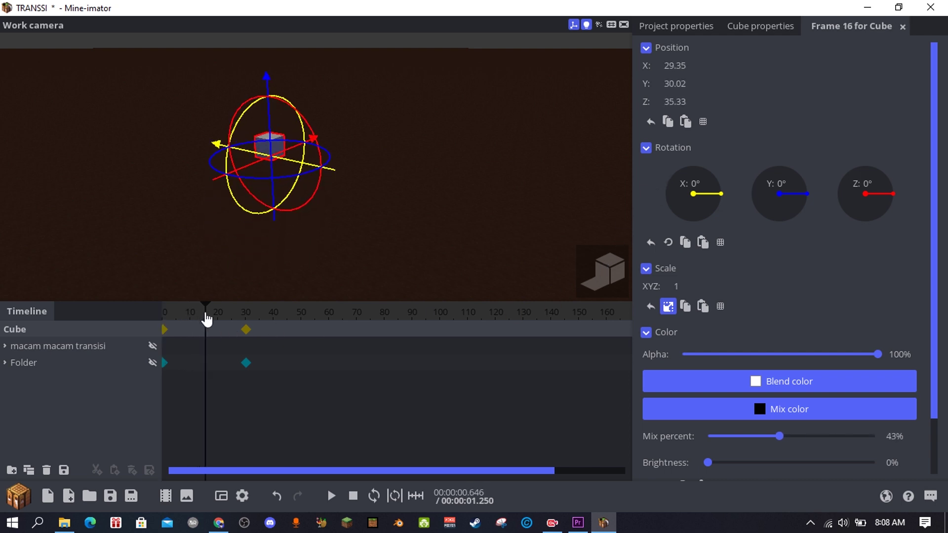
Rotate the cube to X 424.46° at frame 0, play the combined motion, and scrub back from frame 30.
click(165, 332)
drag(253, 275, 222, 229)
click(245, 340)
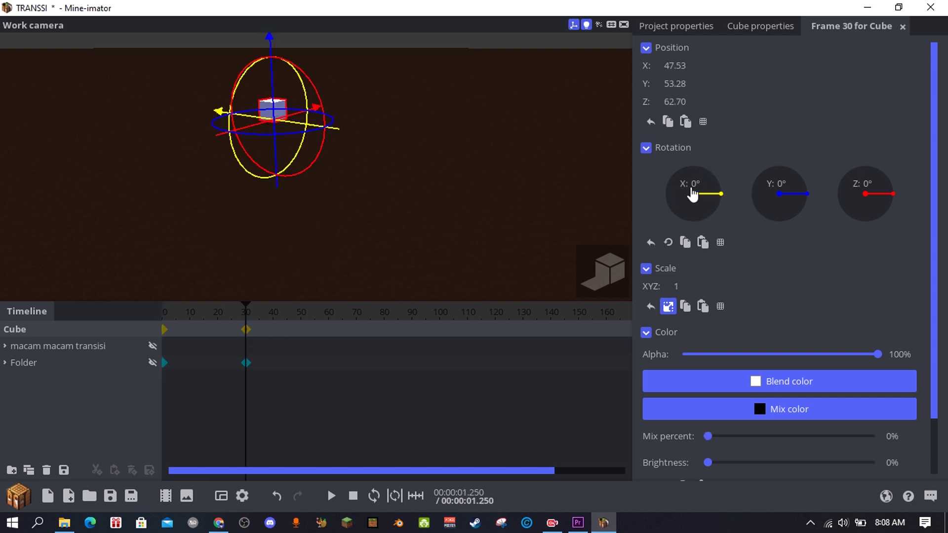
drag(237, 325, 80, 337)
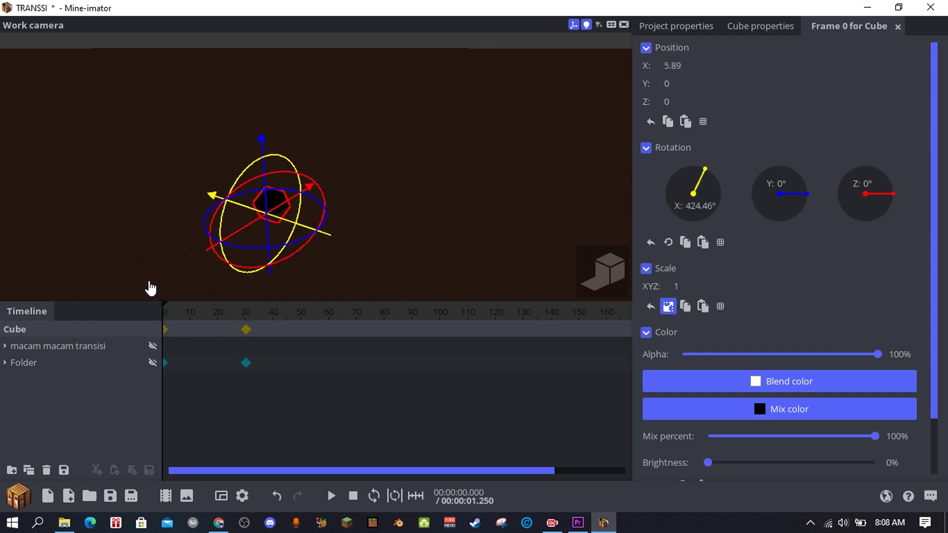
click(350, 220)
key(space)
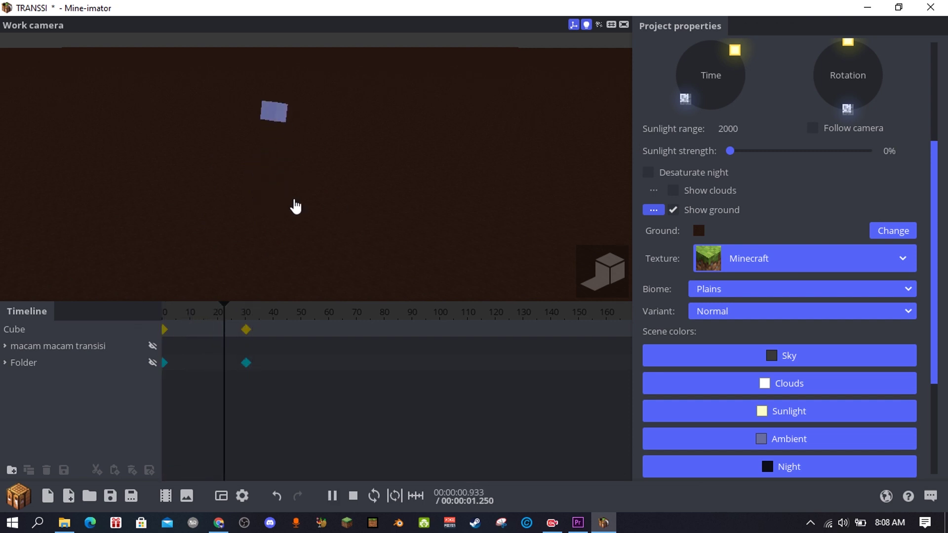
key(space)
click(246, 329)
click(272, 252)
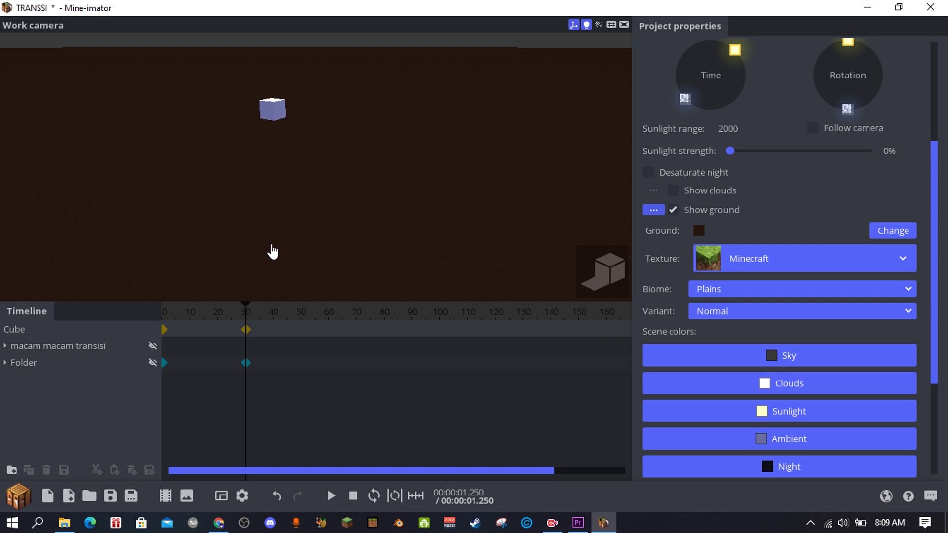
drag(252, 311, 140, 337)
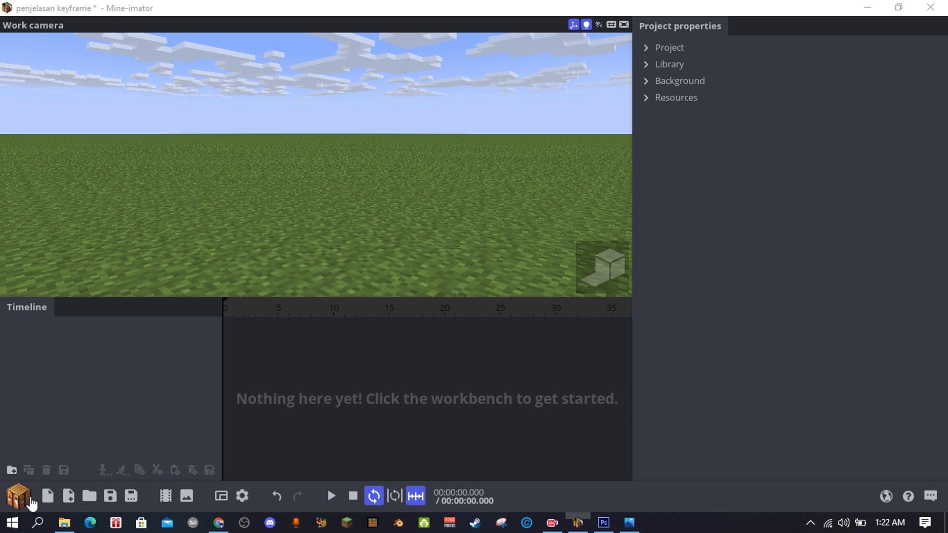
Create a Human character with a skin downloaded by entering a Minecraft username, and select the character in the scene.
click(19, 496)
click(33, 291)
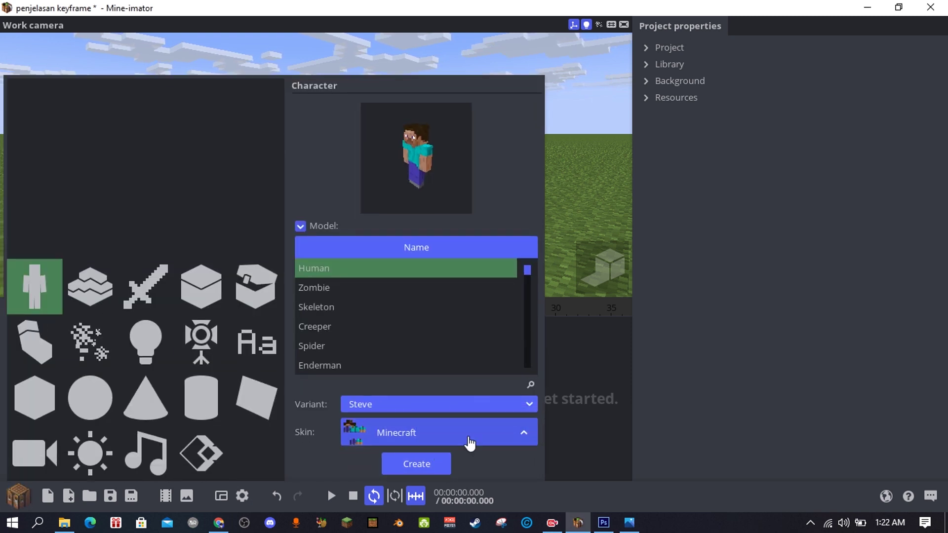
click(470, 442)
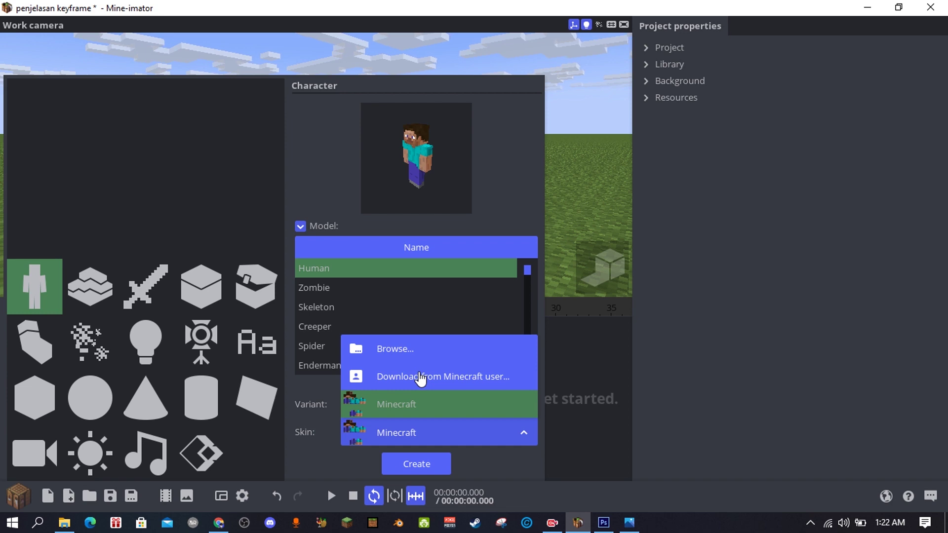
click(420, 377)
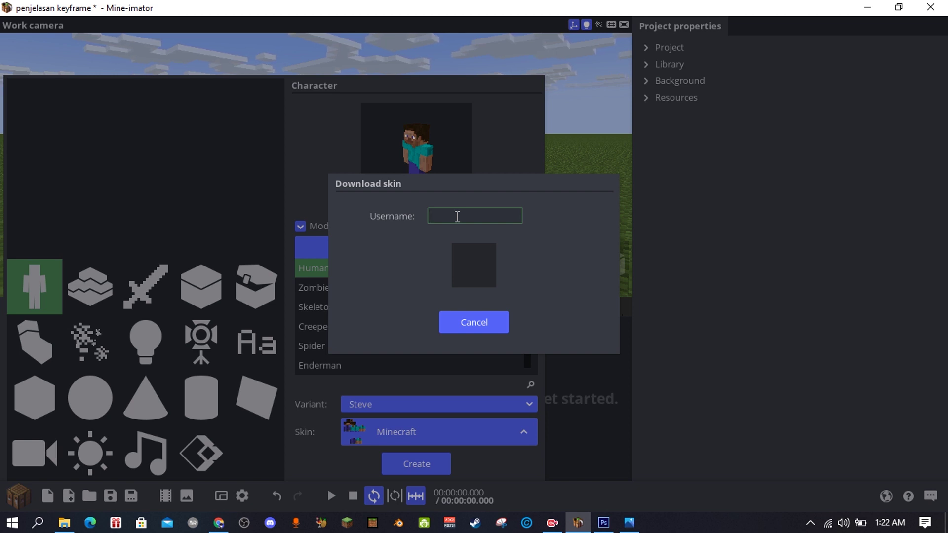
text(ErvalAmimation)
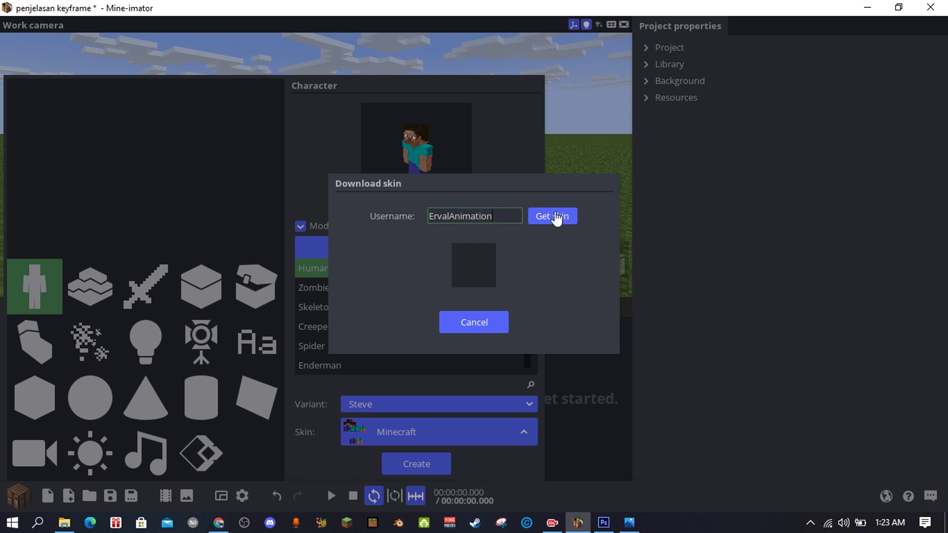
click(556, 217)
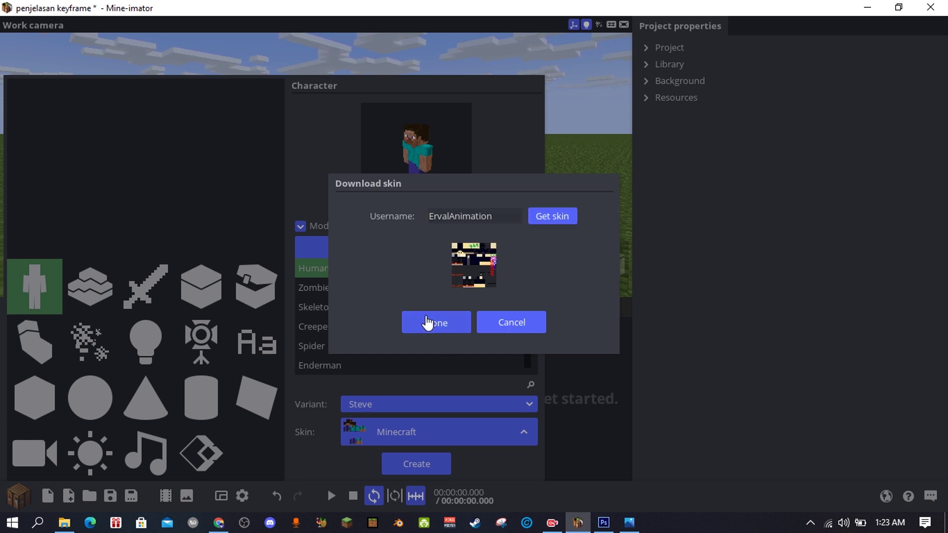
click(428, 322)
click(416, 464)
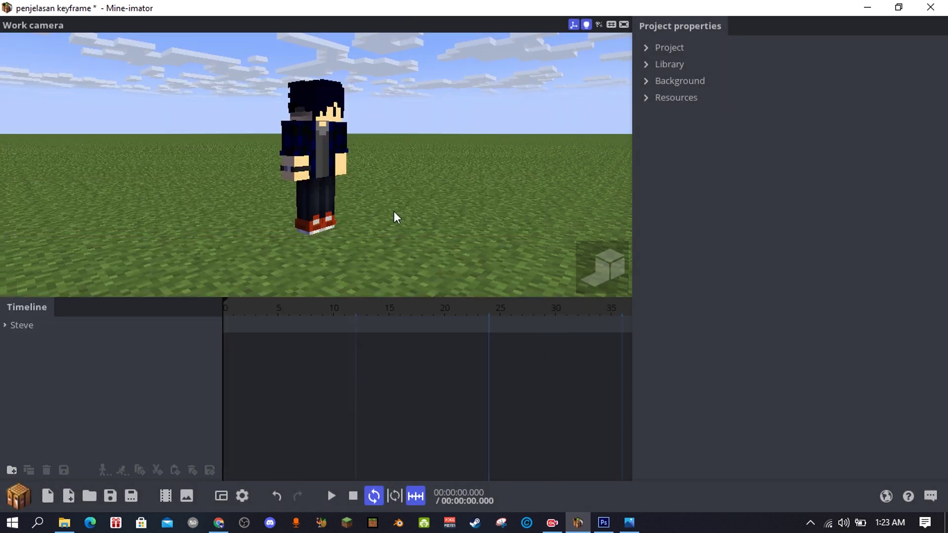
click(327, 173)
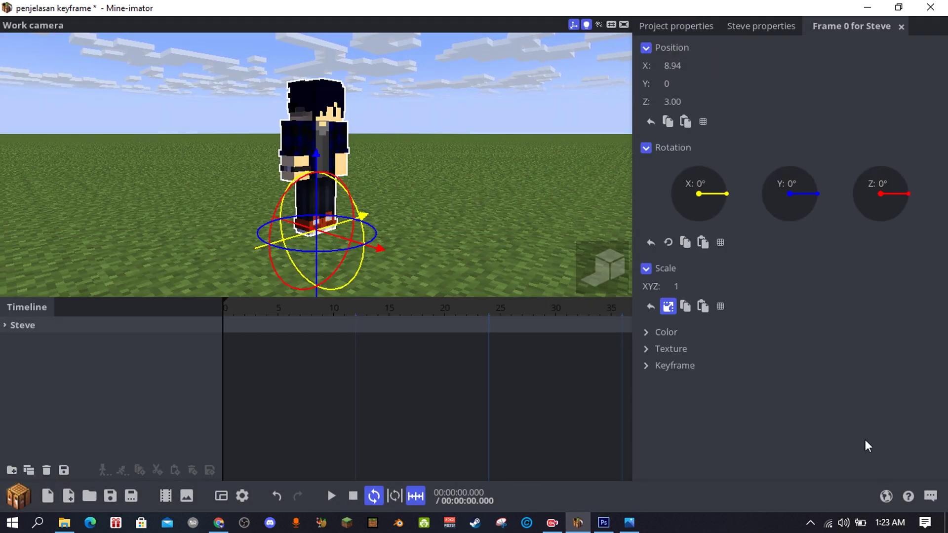
Switch to the reference image in Photos and examine the sketched key poses for running, tripping, falling and getting up.
mouse_move(629, 522)
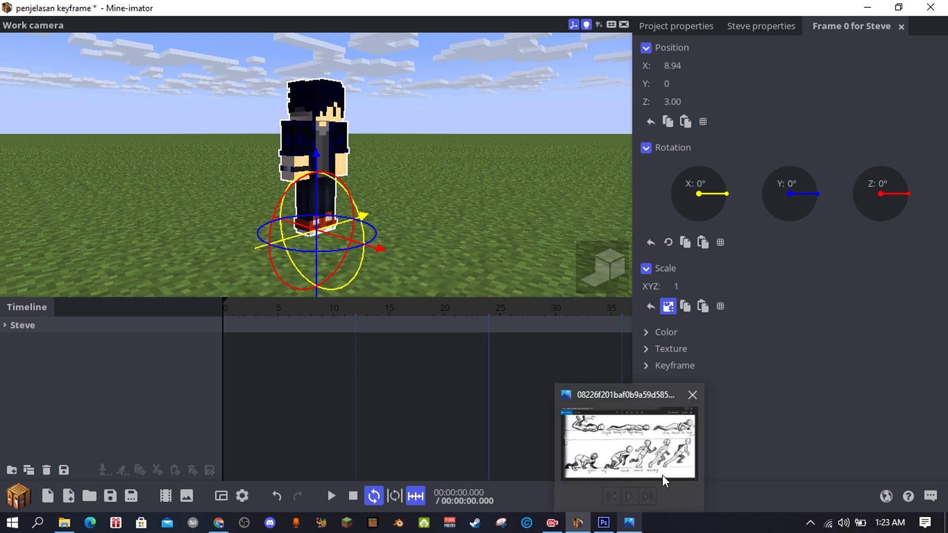
click(664, 461)
mouse_move(393, 135)
mouse_down()
mouse_move(393, 177)
mouse_move(368, 250)
mouse_move(393, 384)
mouse_up()
scroll(393, 384, up, 6)
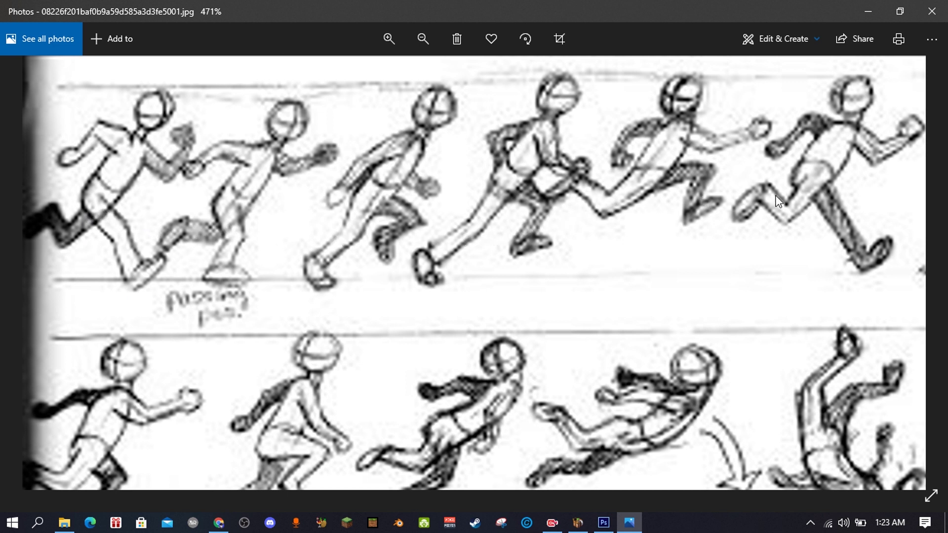
scroll(730, 354, down, 4)
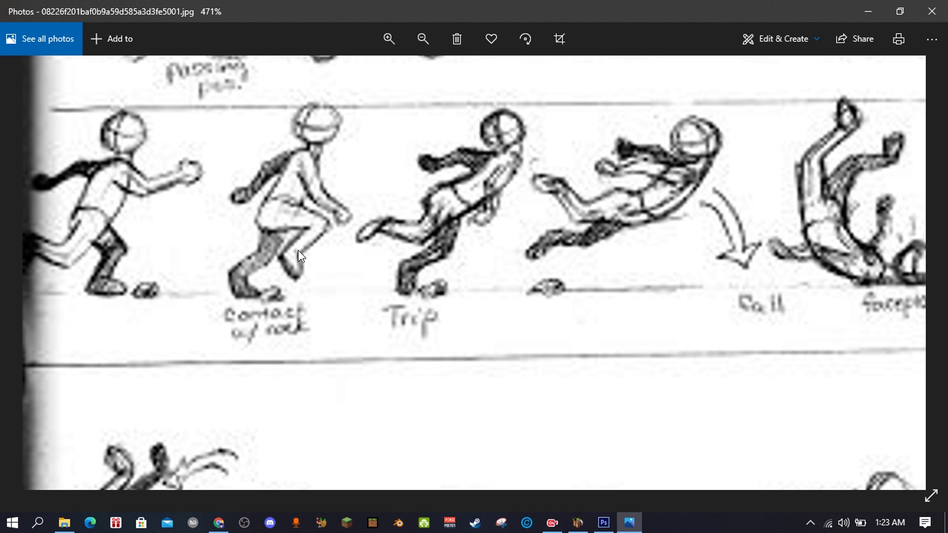
scroll(571, 317, down, 4)
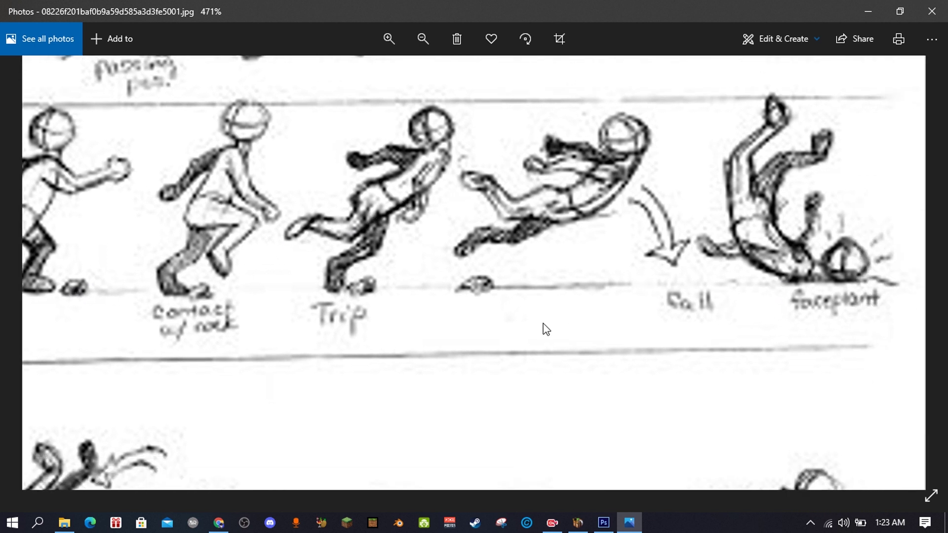
scroll(251, 292, down, 1)
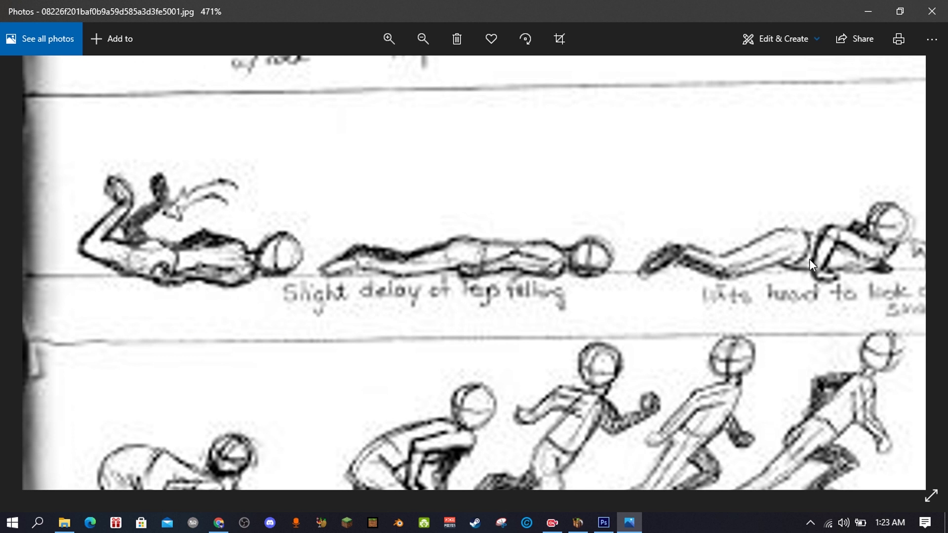
scroll(695, 328, down, 2)
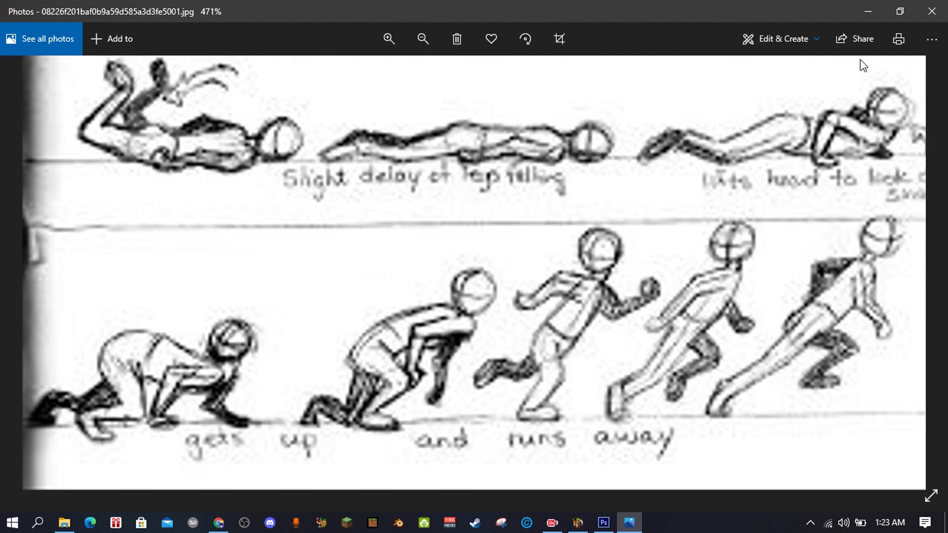
scroll(662, 282, up, 5)
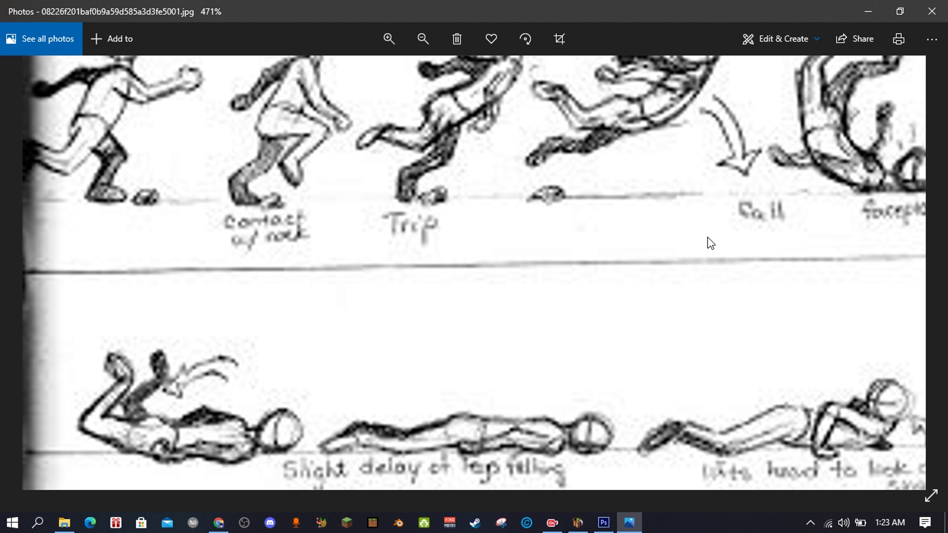
scroll(657, 281, up, 3)
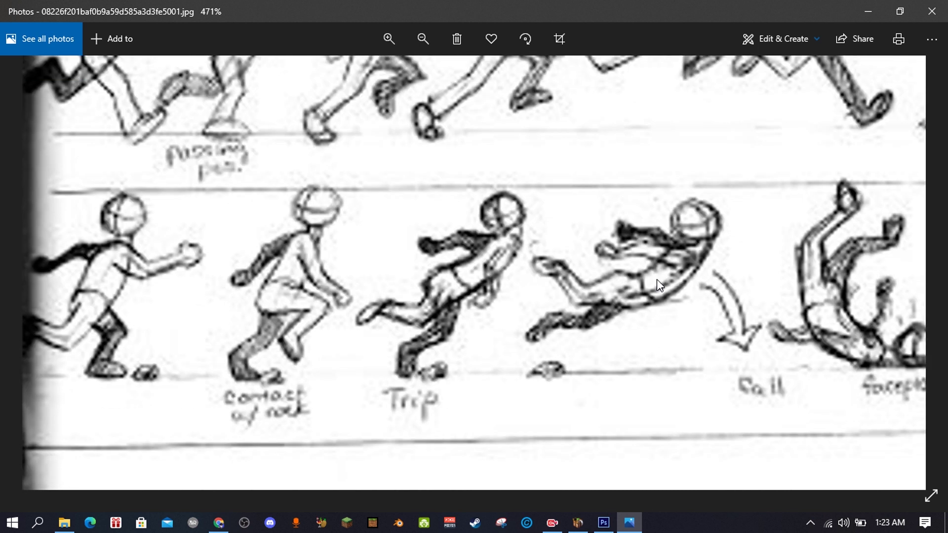
Switch back to Mine-imator and select the whole character in the scene.
click(881, 6)
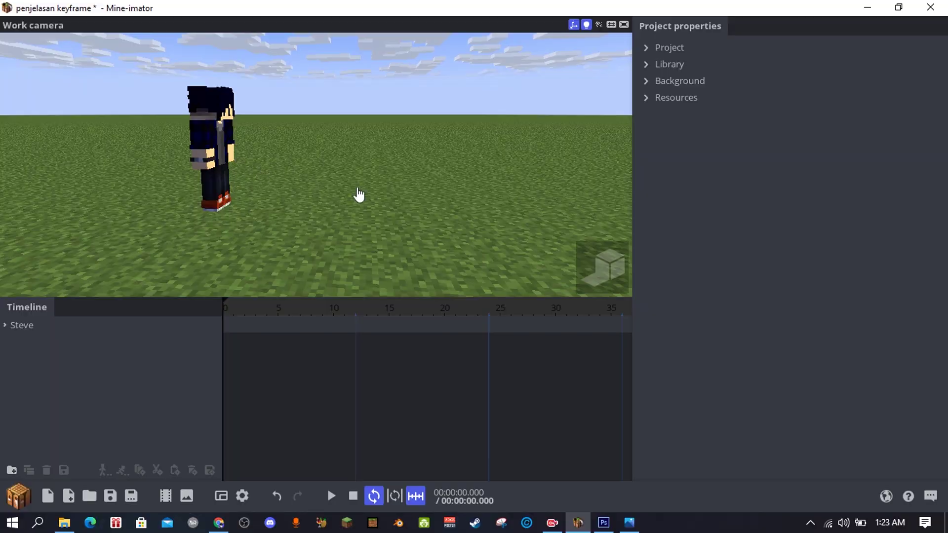
click(211, 154)
drag(345, 197, 231, 193)
scroll(231, 193, up, 3)
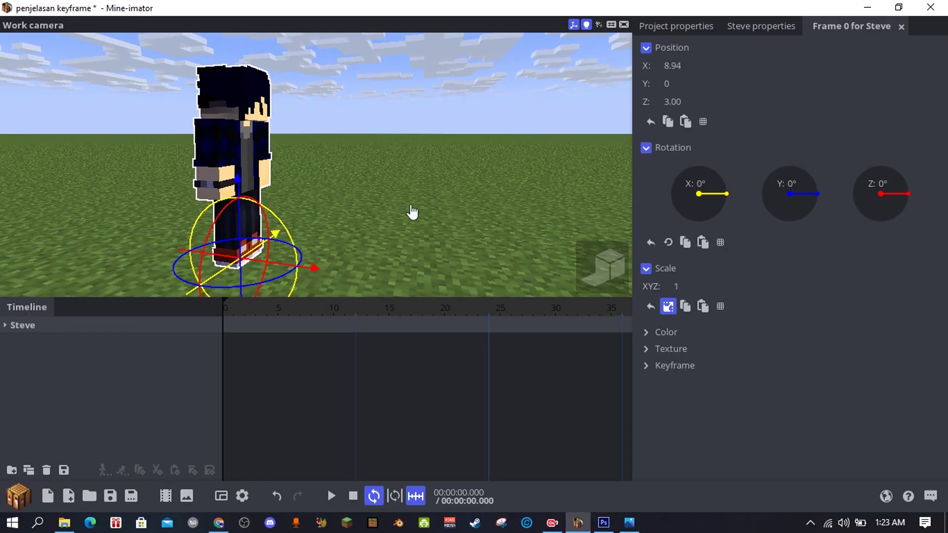
Switch to the reference image in Photos and examine the sketched running poses in the upper row.
key(alt+Tab)
key(alt+Tab)
key(alt+Tab)
key(alt+Tab)
key(alt+Tab)
key(alt+Tab)
key(alt+Tab)
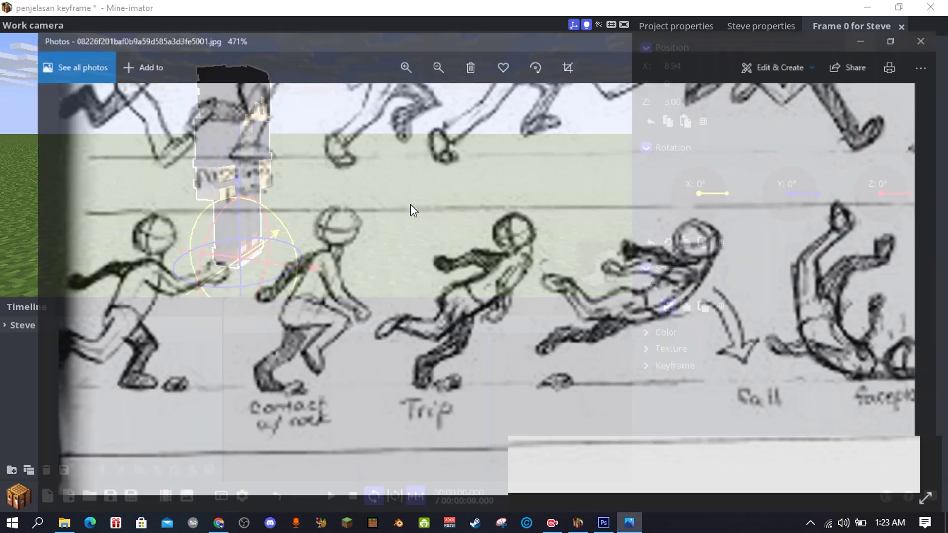
drag(238, 128, 246, 268)
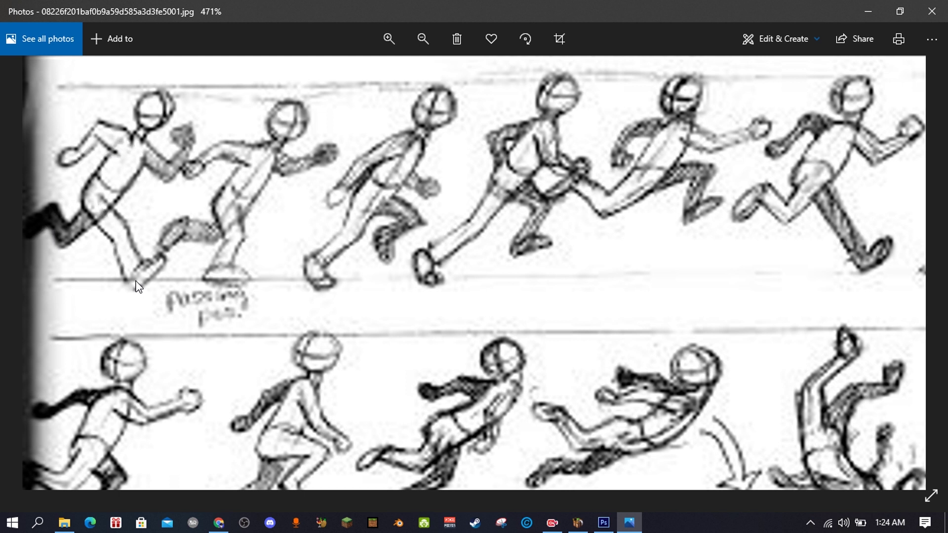
Return to Mine-imator and pose the character's left arm at frame 0 with rotation X -50.80° and bend 77.88°.
key(alt+Tab)
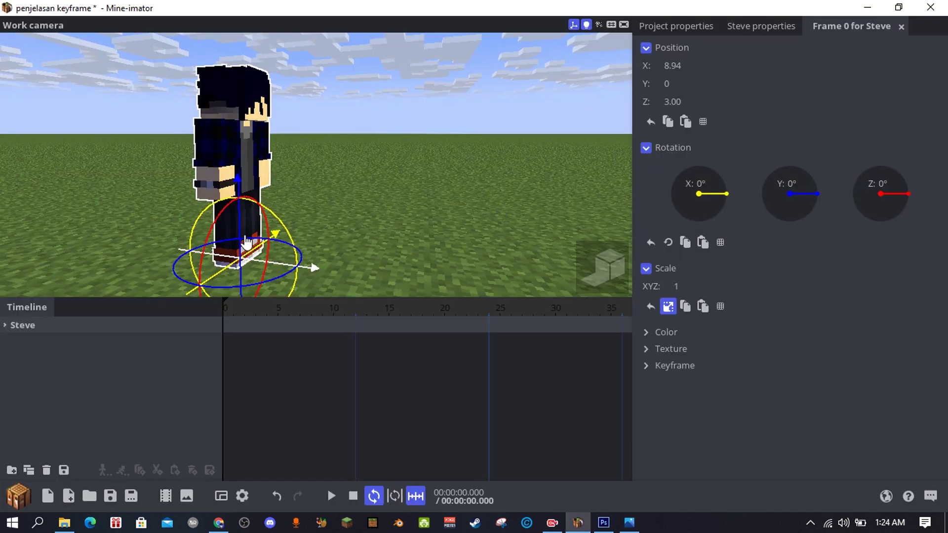
click(266, 157)
drag(267, 159, 372, 114)
click(337, 141)
scroll(345, 141, up, 1)
drag(289, 138, 330, 122)
right_drag(317, 254, 368, 242)
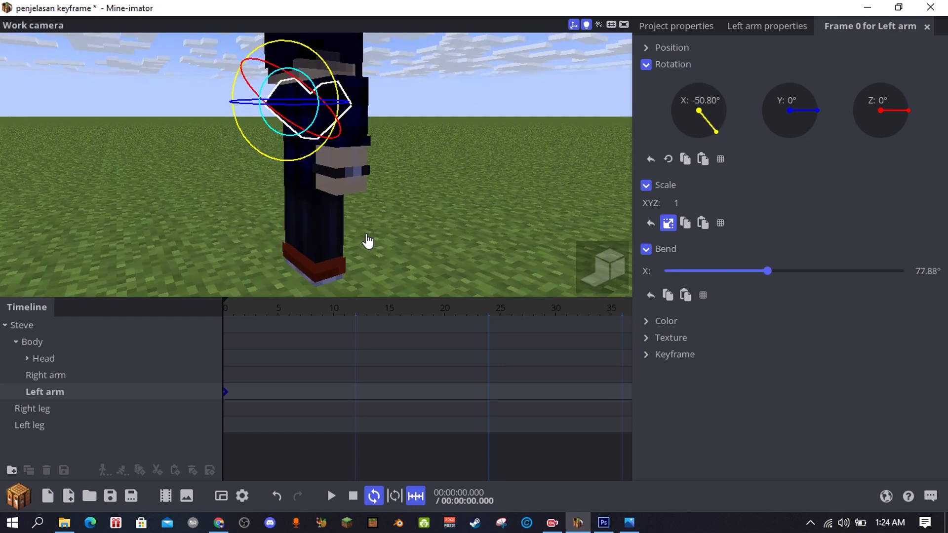
Pose both legs, the right arm and the body at frame 0 into a running stance matching the reference sketch.
click(285, 228)
mouse_move(285, 228)
mouse_down()
mouse_move(328, 218)
mouse_move(275, 225)
mouse_up()
click(309, 242)
click(353, 159)
drag(419, 146, 318, 184)
drag(351, 131, 384, 210)
click(371, 142)
drag(482, 187, 458, 193)
Select the character's head rather than its hat layer and rotate it about the Y axis at frame 0.
click(407, 136)
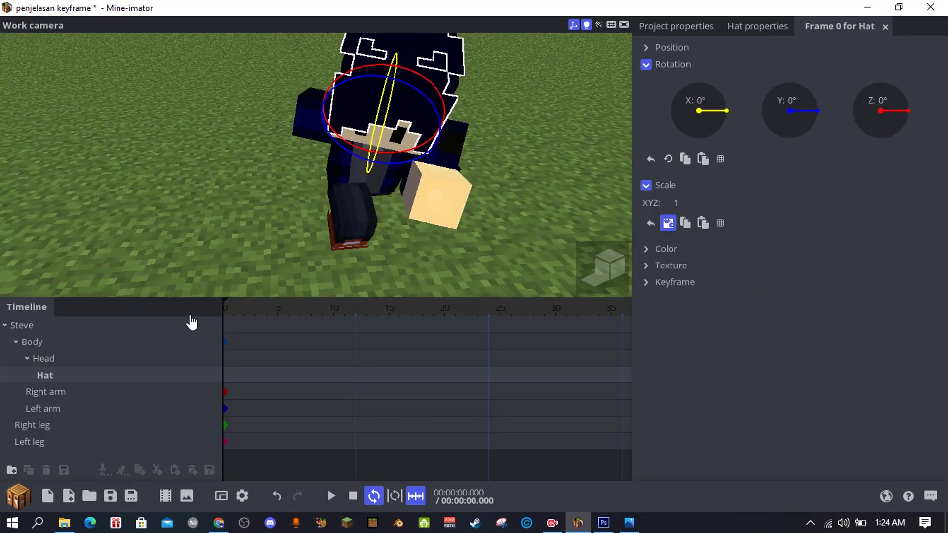
click(27, 358)
click(114, 359)
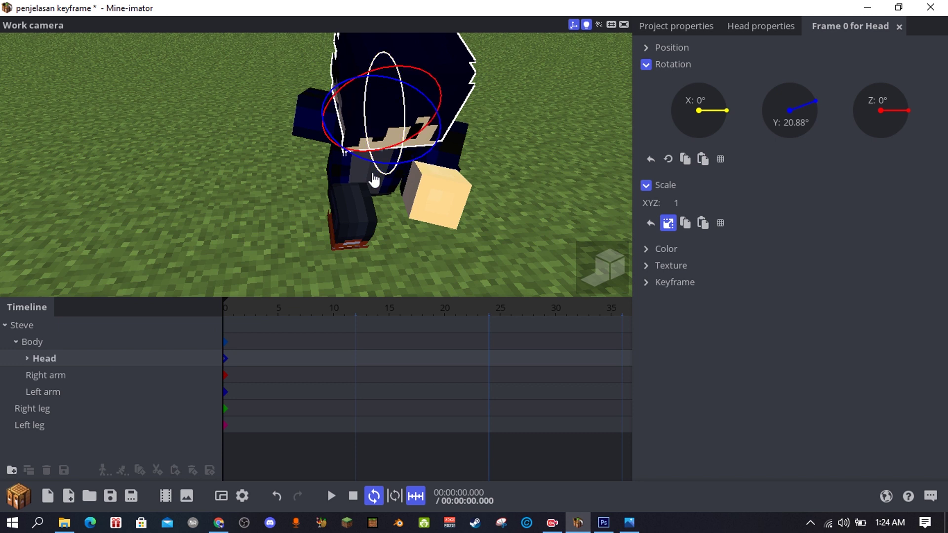
Select the left arm to adjust its rotation at frame 0.
click(452, 206)
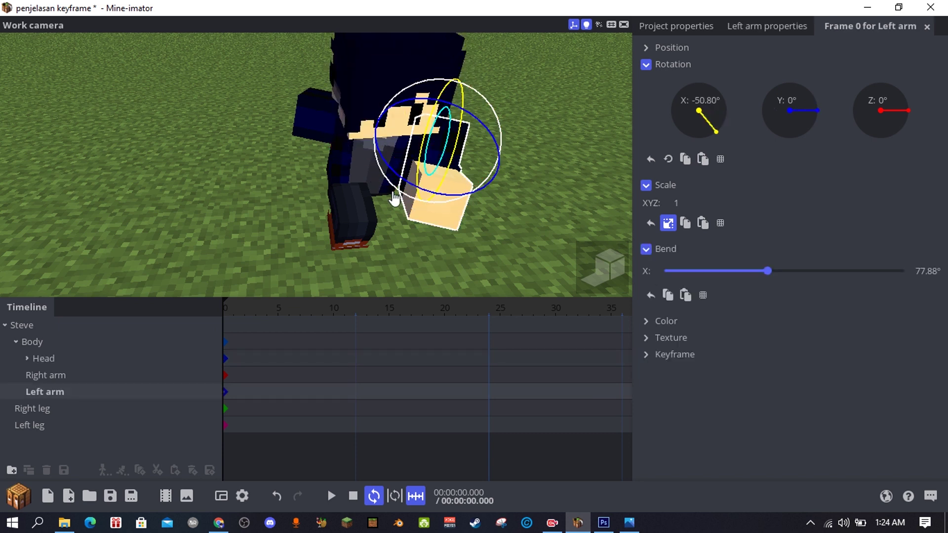